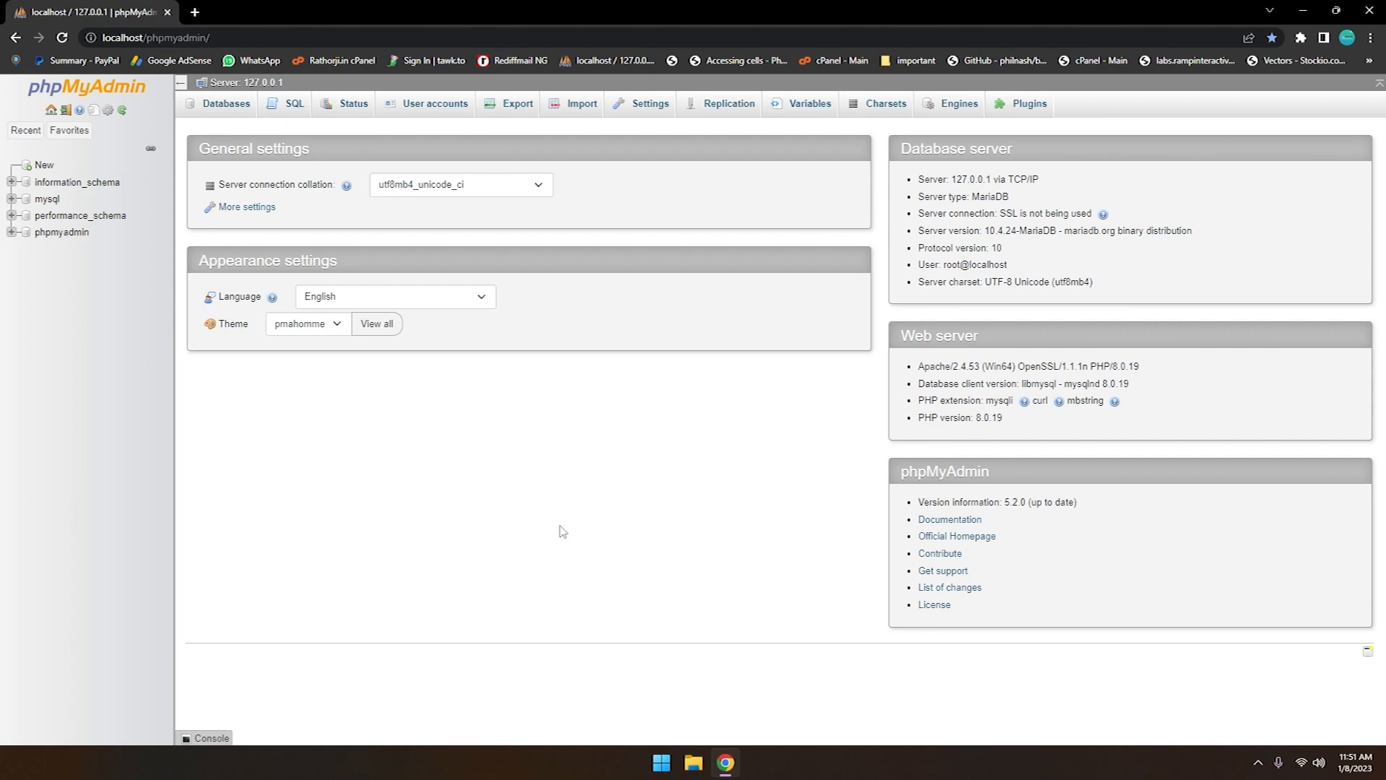
Open the XAMPP Control Panel and move its window over the middle of the phpMyAdmin page
{"action": "left_click", "coordinate": [662, 762]}
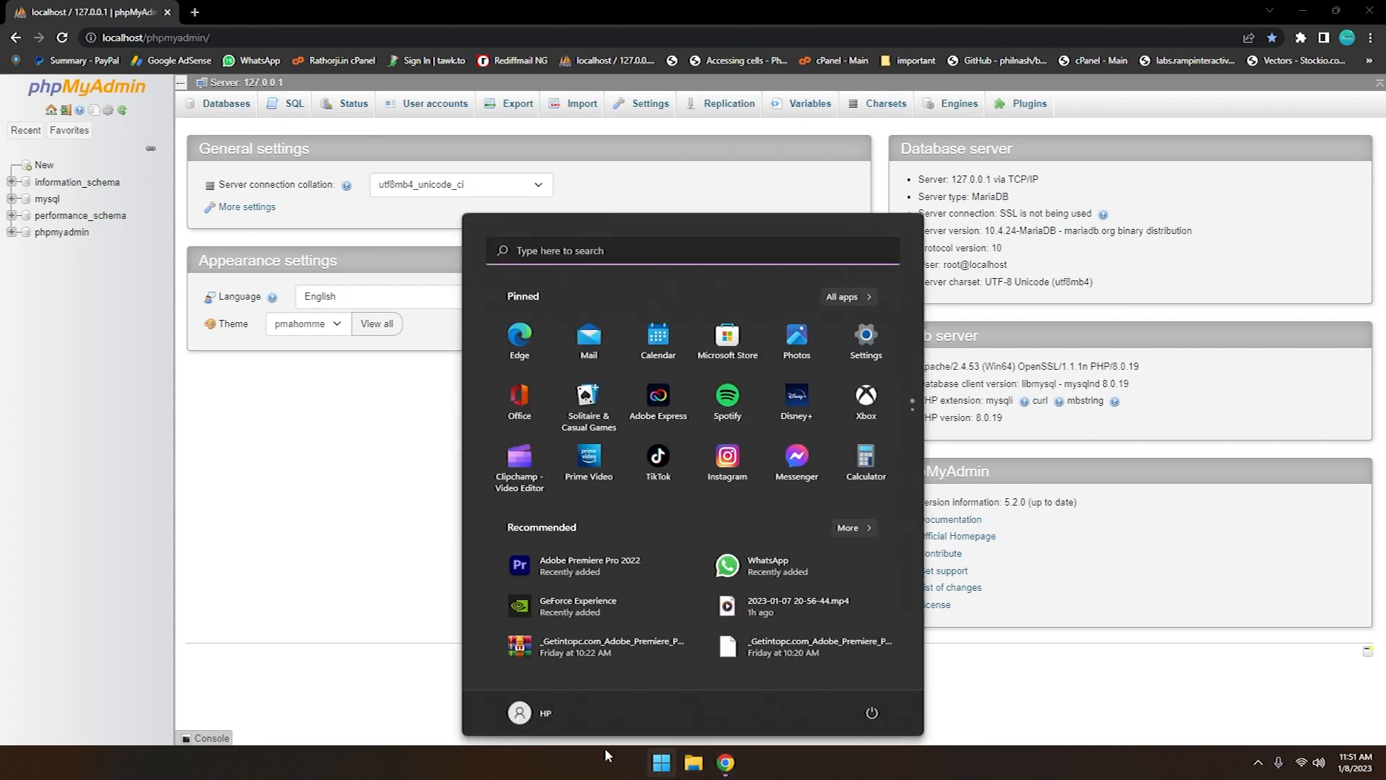
{"action": "type", "text": "xampp"}
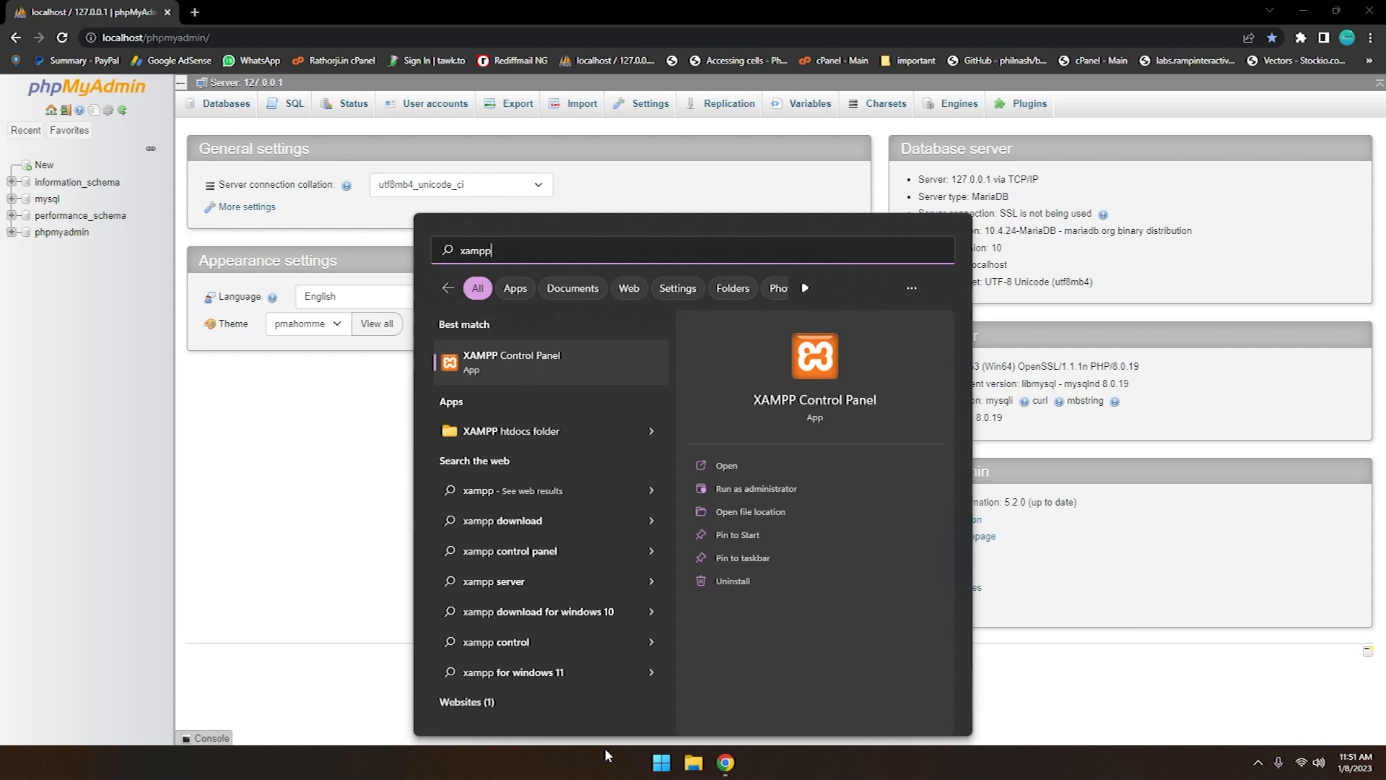
{"action": "key", "text": "Return"}
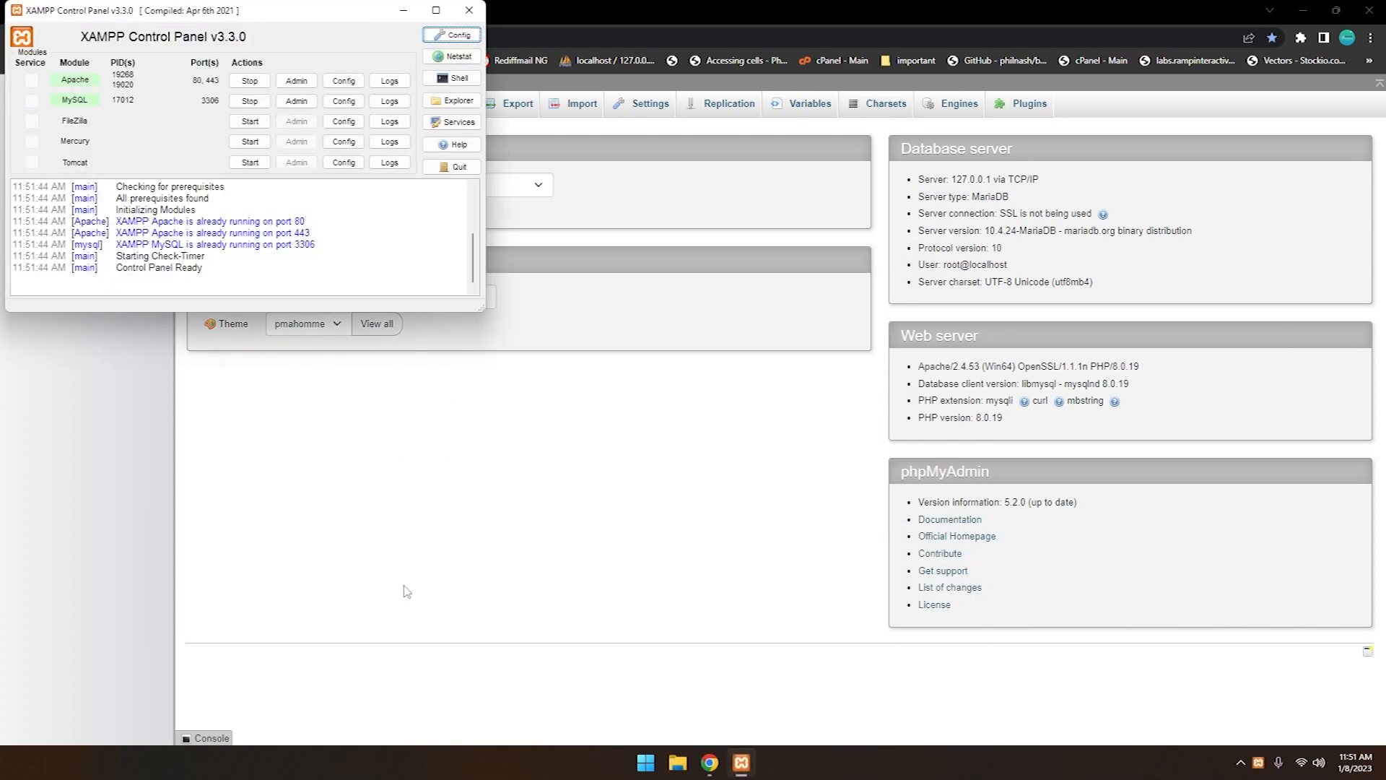
{"action": "left_click_drag", "start_coordinate": [302, 13], "coordinate": [824, 169]}
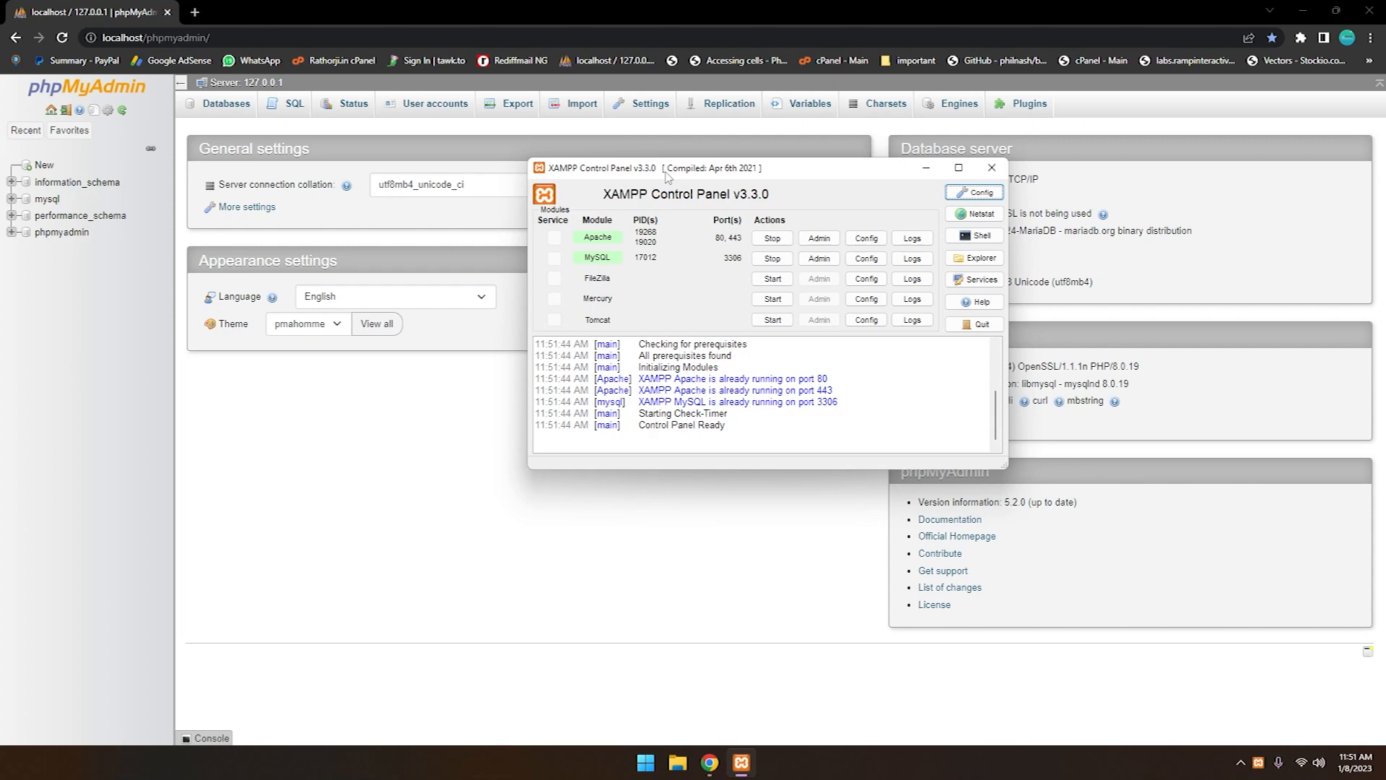
Search the web for xampp in a new tab, and bring the XAMPP Control Panel back over the phpMyAdmin page
{"action": "left_click", "coordinate": [195, 12]}
{"action": "type", "text": "xa"}
{"action": "key", "text": "Return"}
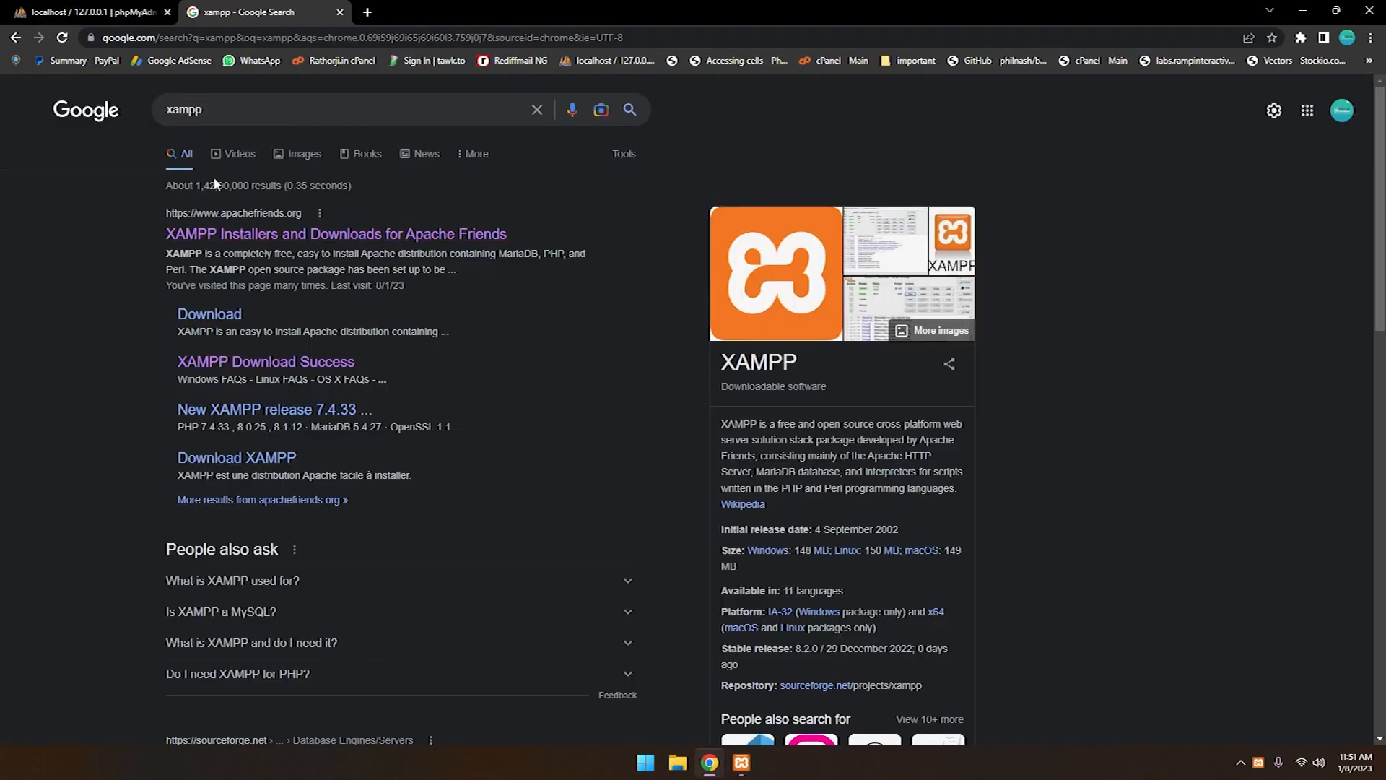
{"action": "left_click", "coordinate": [742, 765]}
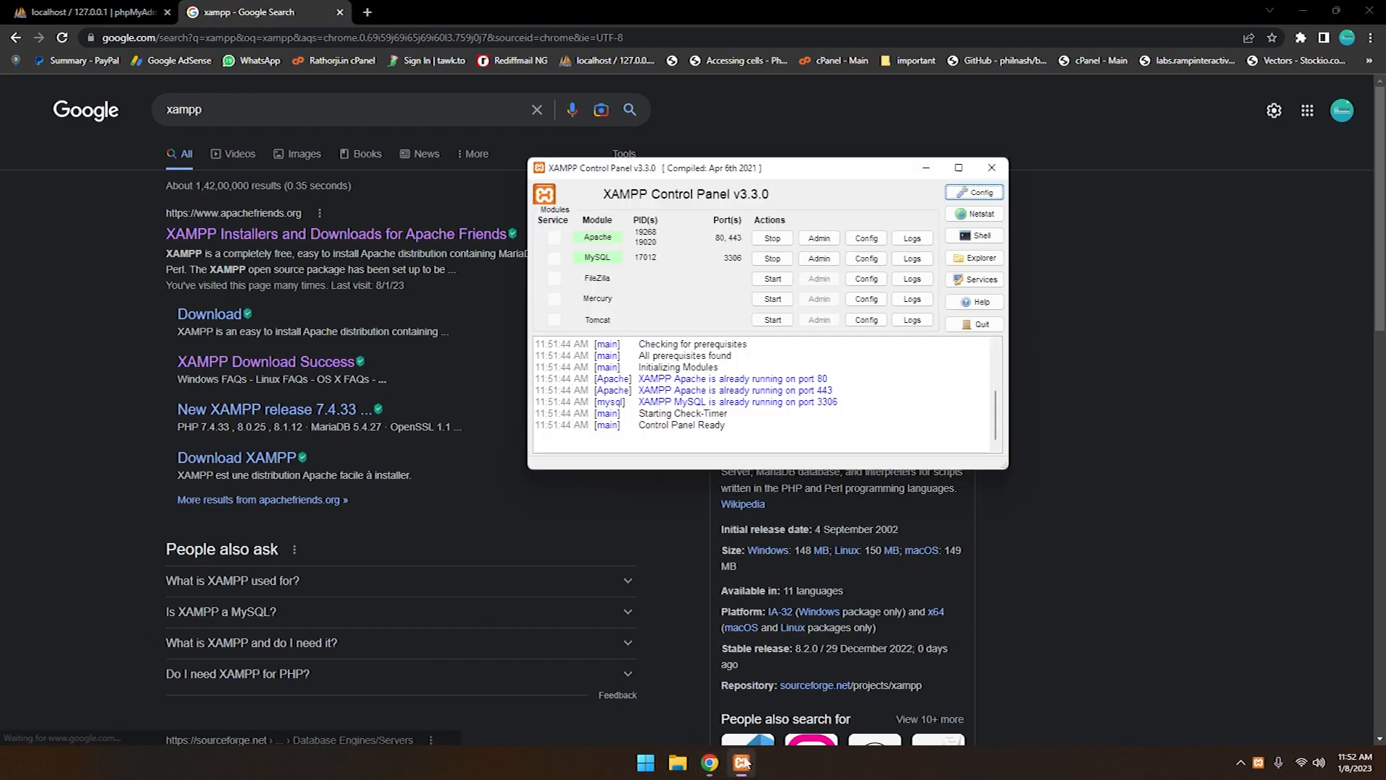
{"action": "left_click", "coordinate": [122, 10]}
{"action": "left_click", "coordinate": [741, 765]}
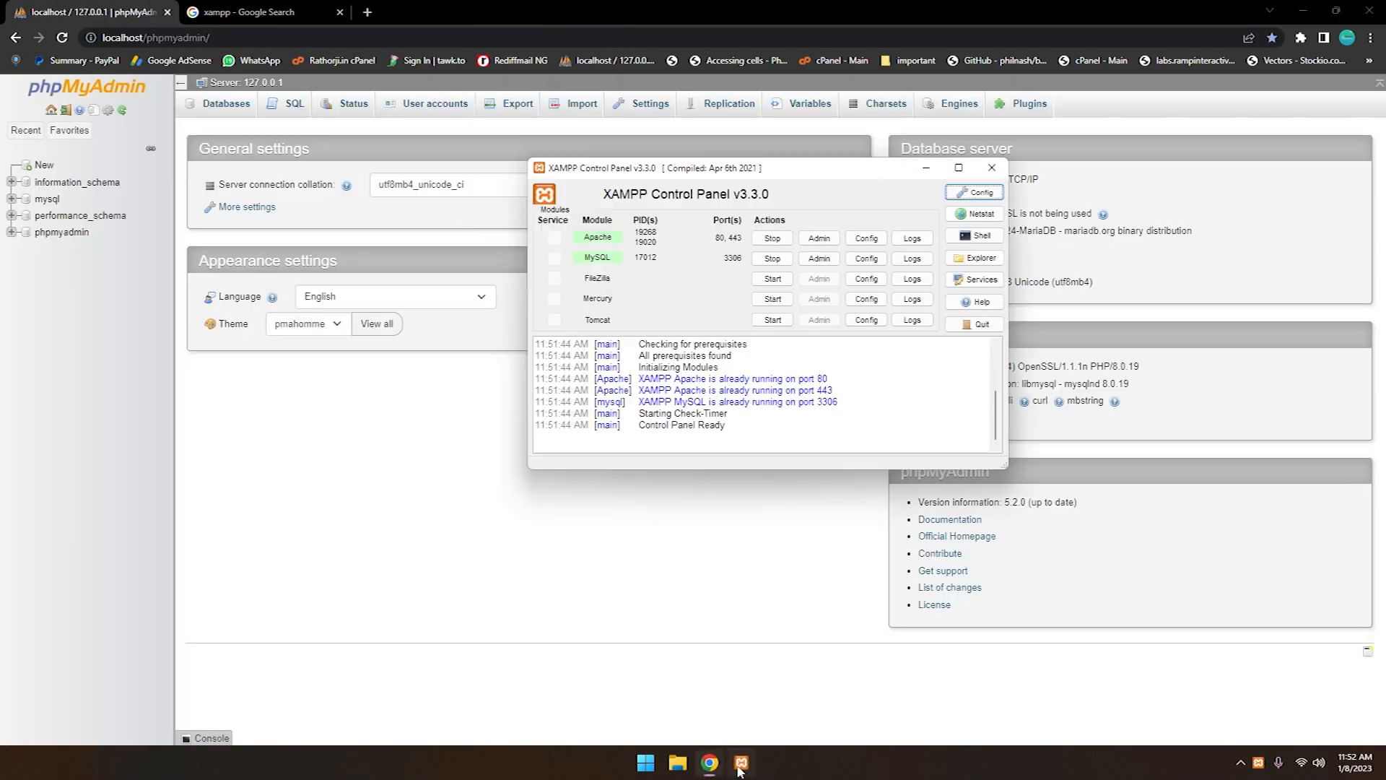
Stop and restart the Apache and MySQL modules, and close the XAMPP Control Panel
{"action": "left_click", "coordinate": [773, 237]}
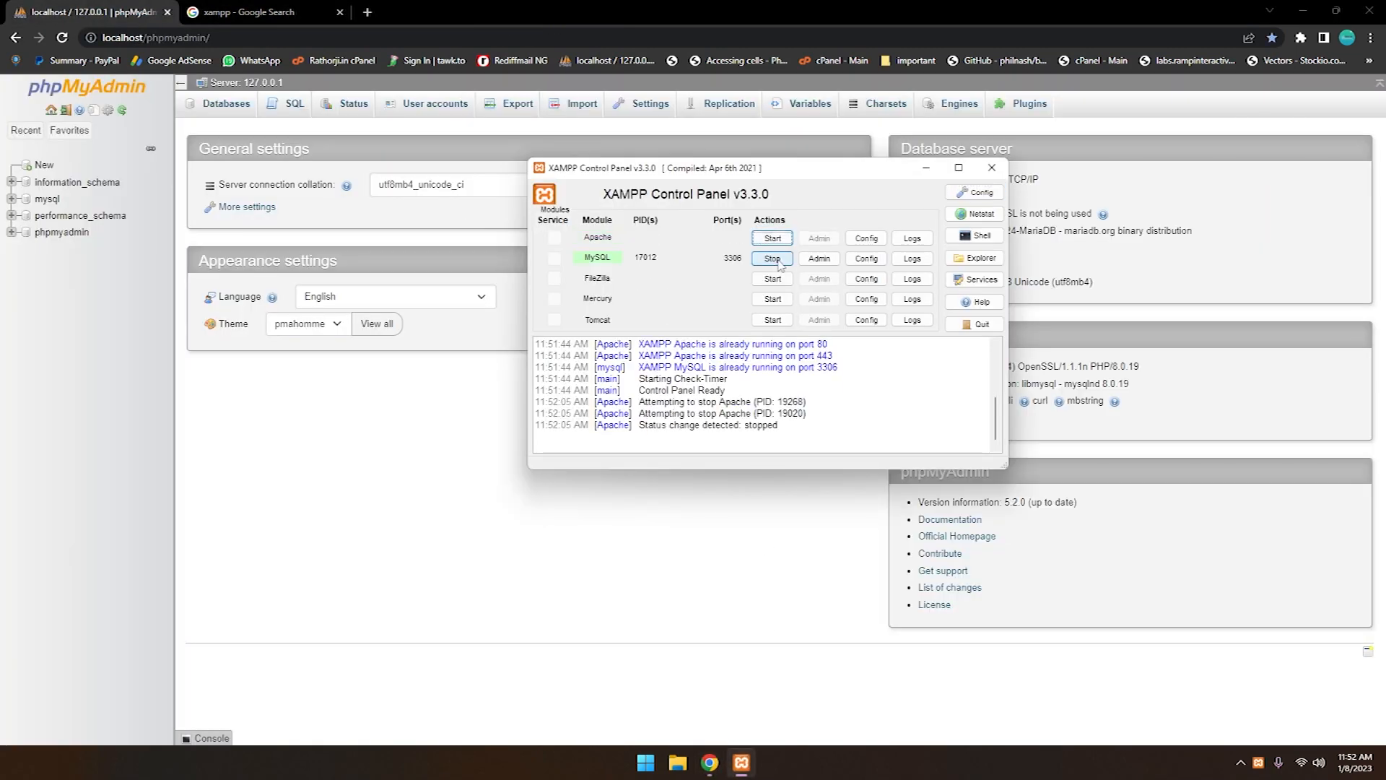
{"action": "left_click", "coordinate": [773, 259]}
{"action": "left_click", "coordinate": [773, 238]}
{"action": "left_click", "coordinate": [772, 258]}
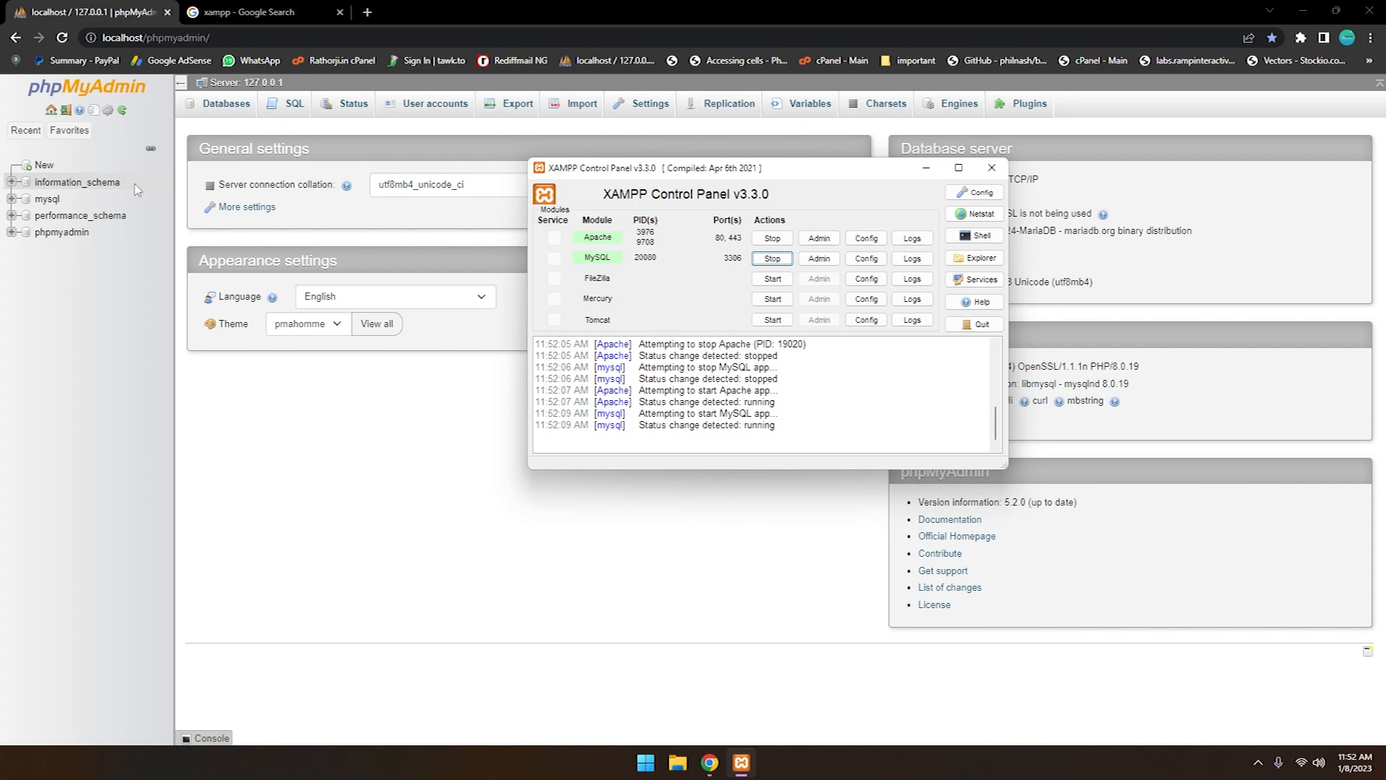
{"action": "left_click", "coordinate": [992, 168]}
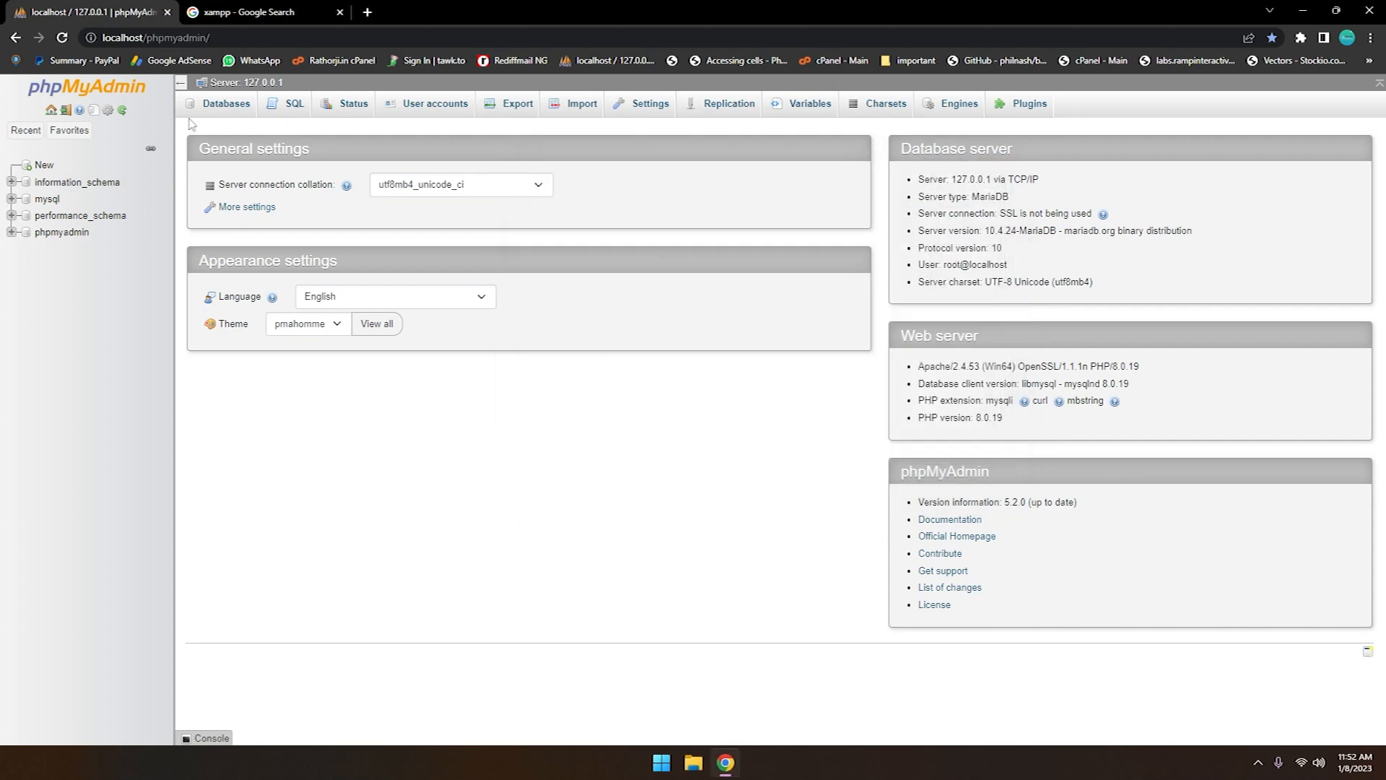
Close the xampp search tab, and reopen the XAMPP Control Panel briefly to check the Apache and MySQL modules
{"action": "middle_click", "coordinate": [258, 16]}
{"action": "left_click", "coordinate": [652, 765]}
{"action": "type", "text": "xamp"}
{"action": "key", "text": "Return"}
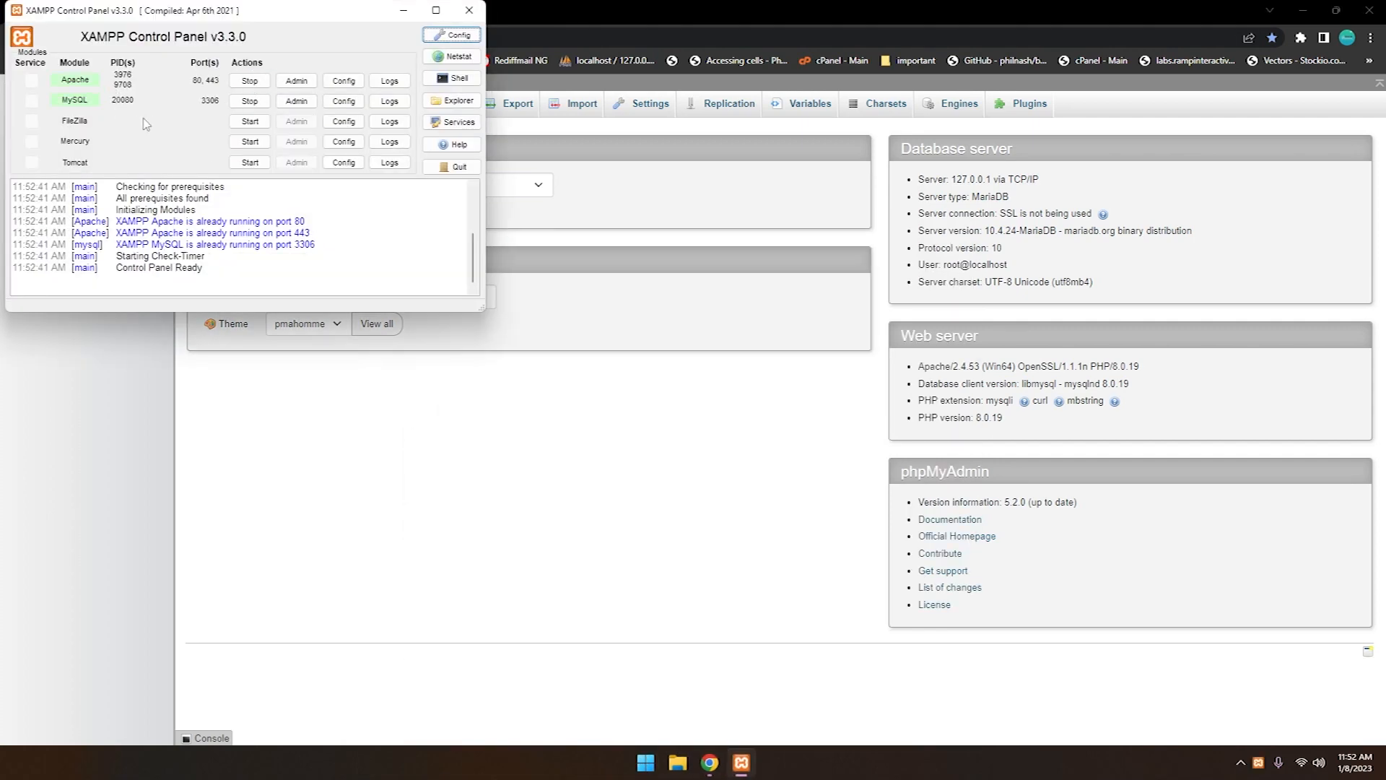
{"action": "left_click", "coordinate": [469, 10]}
Open localhost/phpmyadmin/ in a new browser tab
{"action": "left_click", "coordinate": [199, 12]}
{"action": "type", "text": "localhost/phpmyadmin/"}
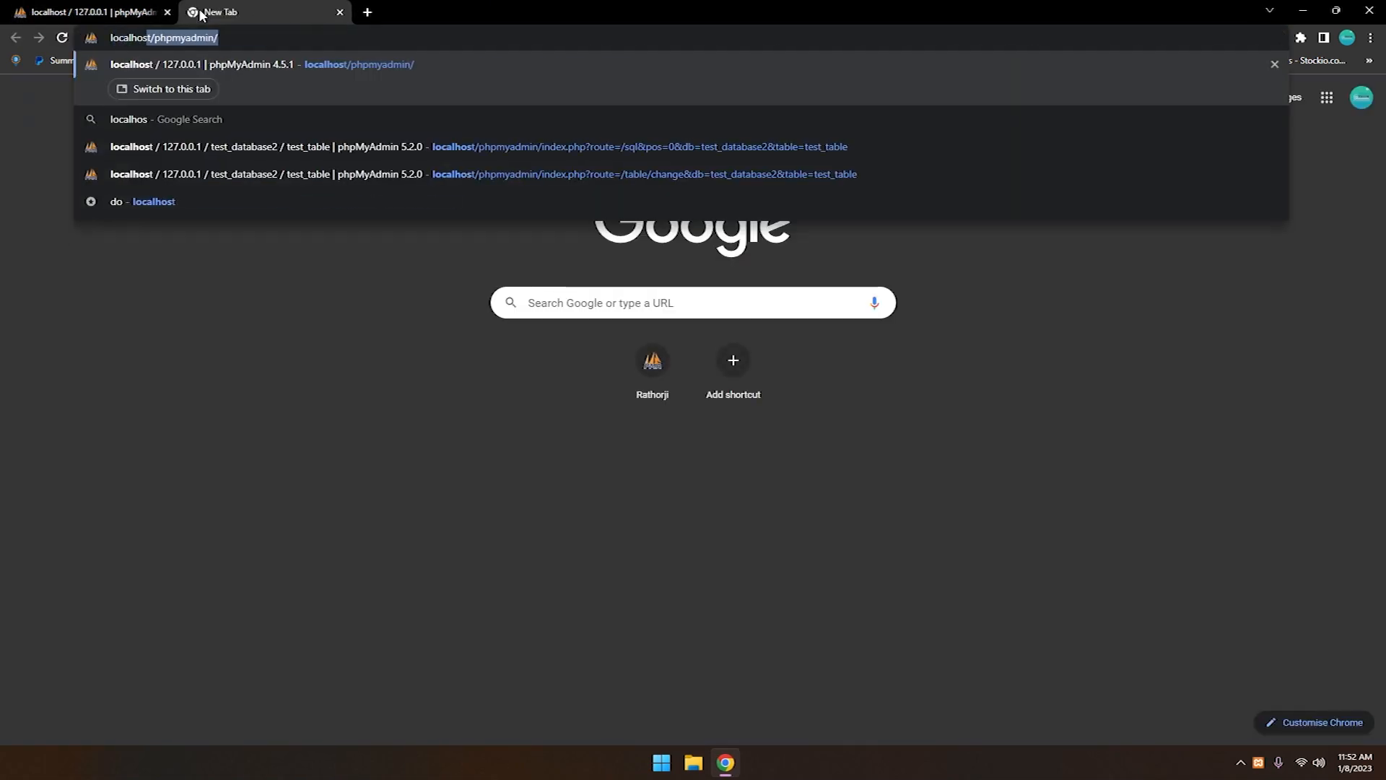
{"action": "key", "text": "Return"}
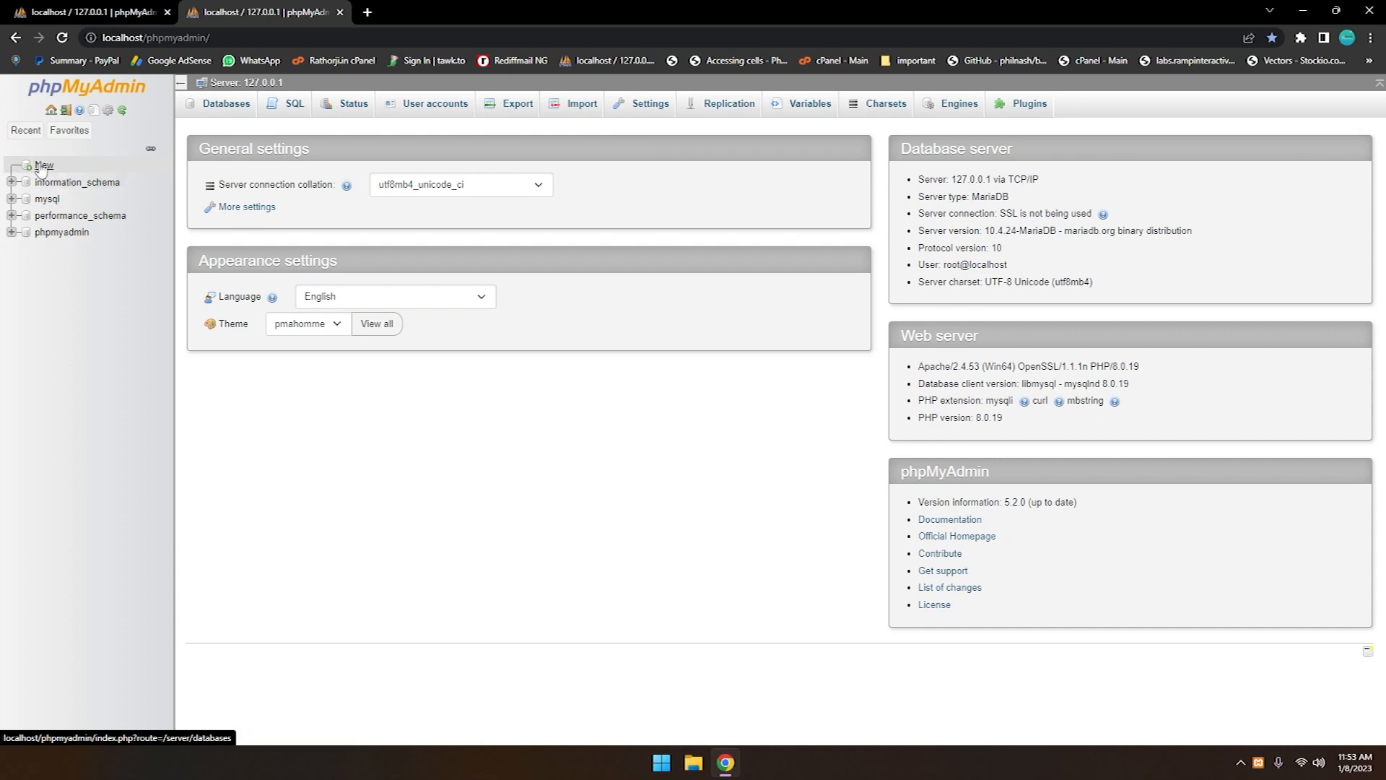
Create a new database named company with the utf8mb4_general_ci collation
{"action": "left_click", "coordinate": [44, 166]}
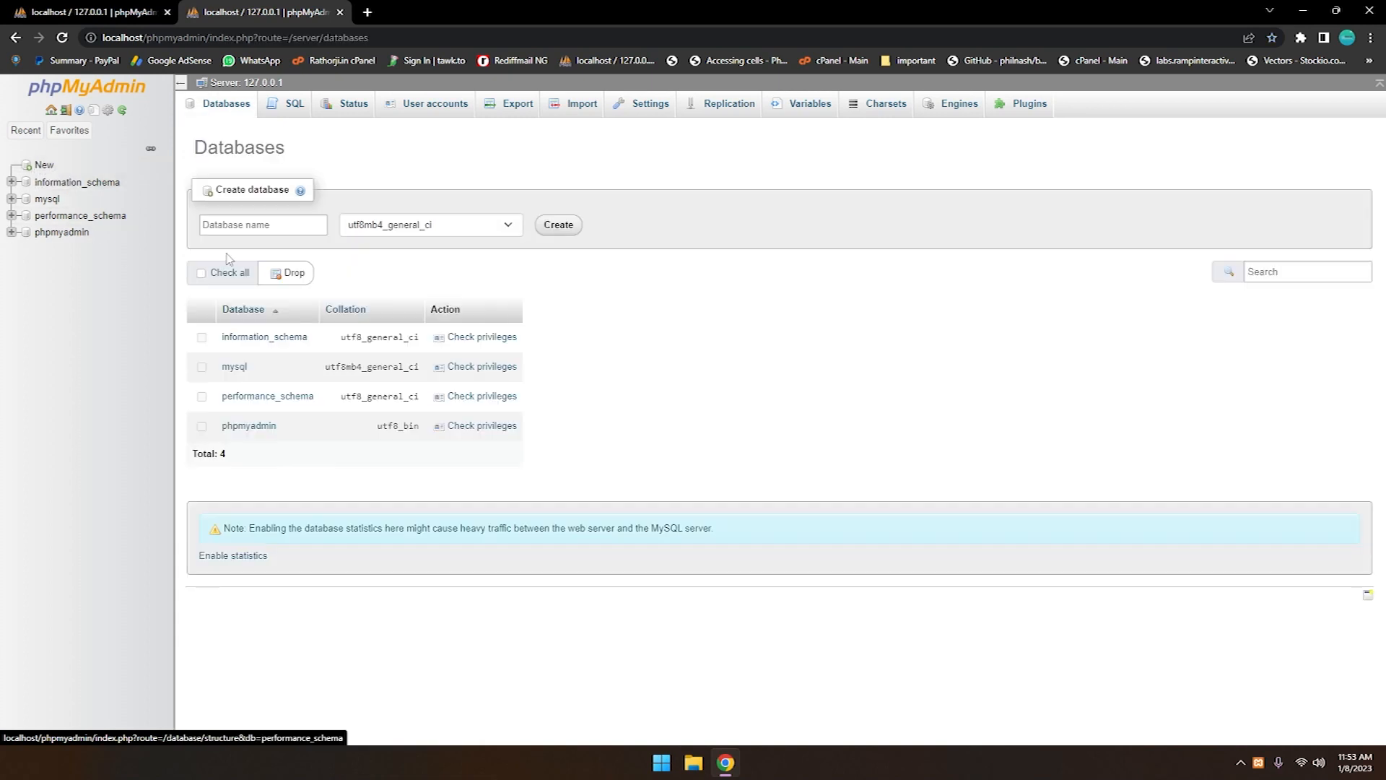
{"action": "left_click", "coordinate": [255, 222]}
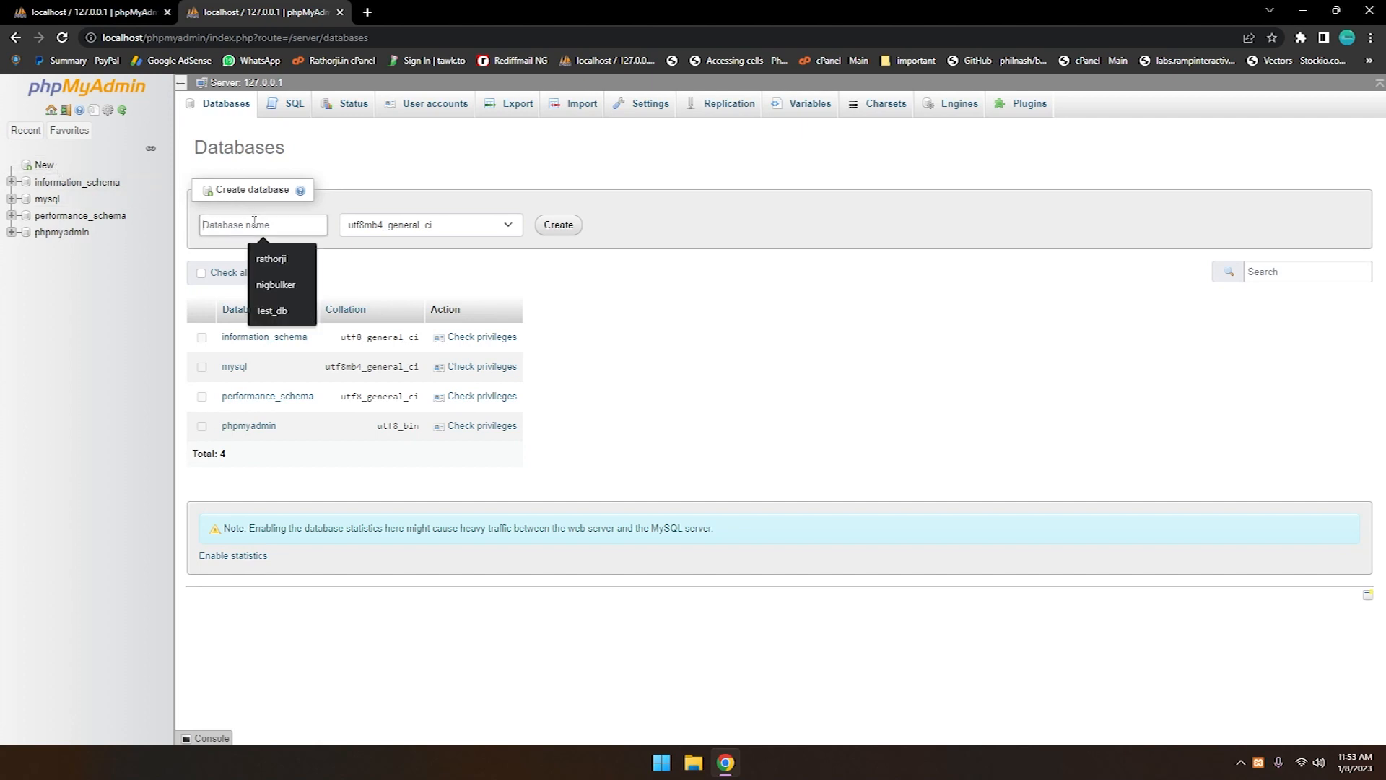
{"action": "type", "text": "st"}
{"action": "key", "text": "BackSpace"}
{"action": "key", "text": "BackSpace"}
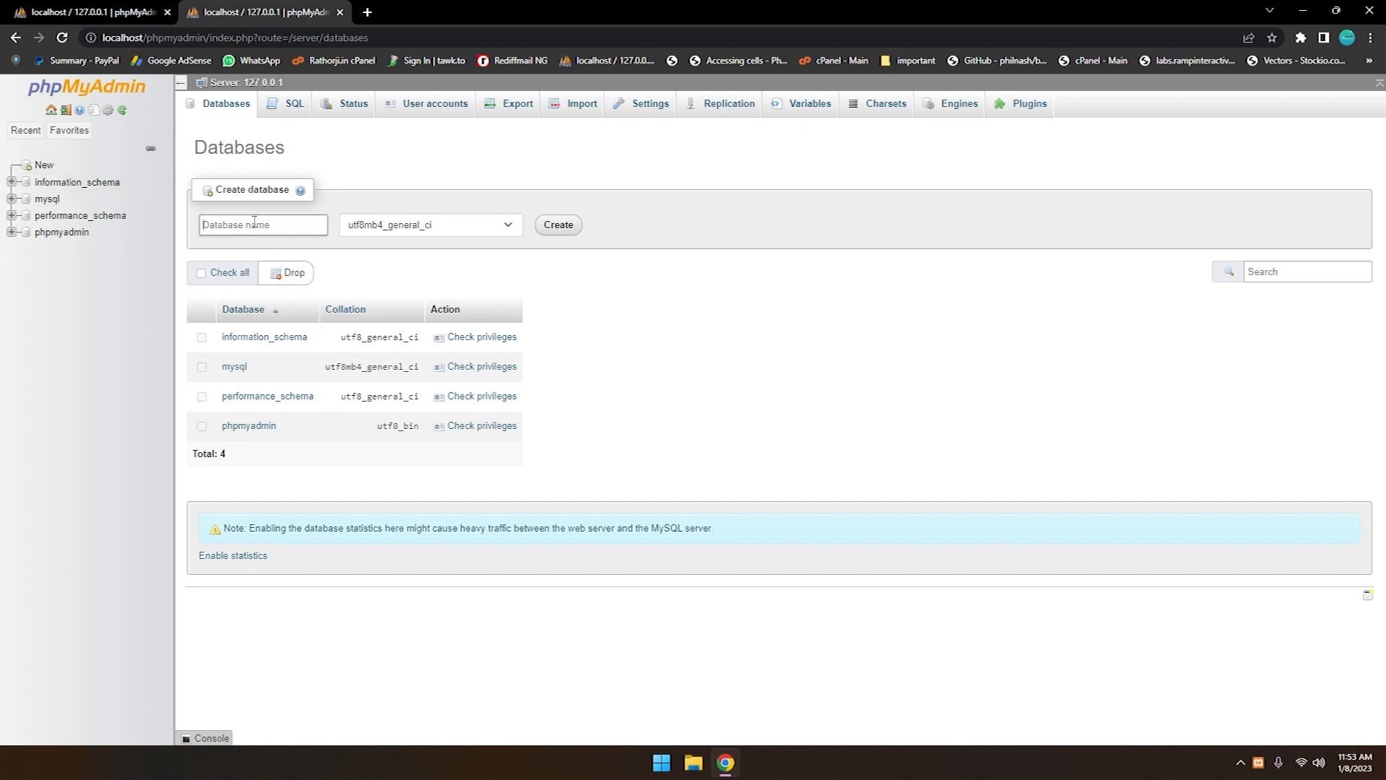
{"action": "type", "text": "company"}
{"action": "left_click", "coordinate": [574, 227]}
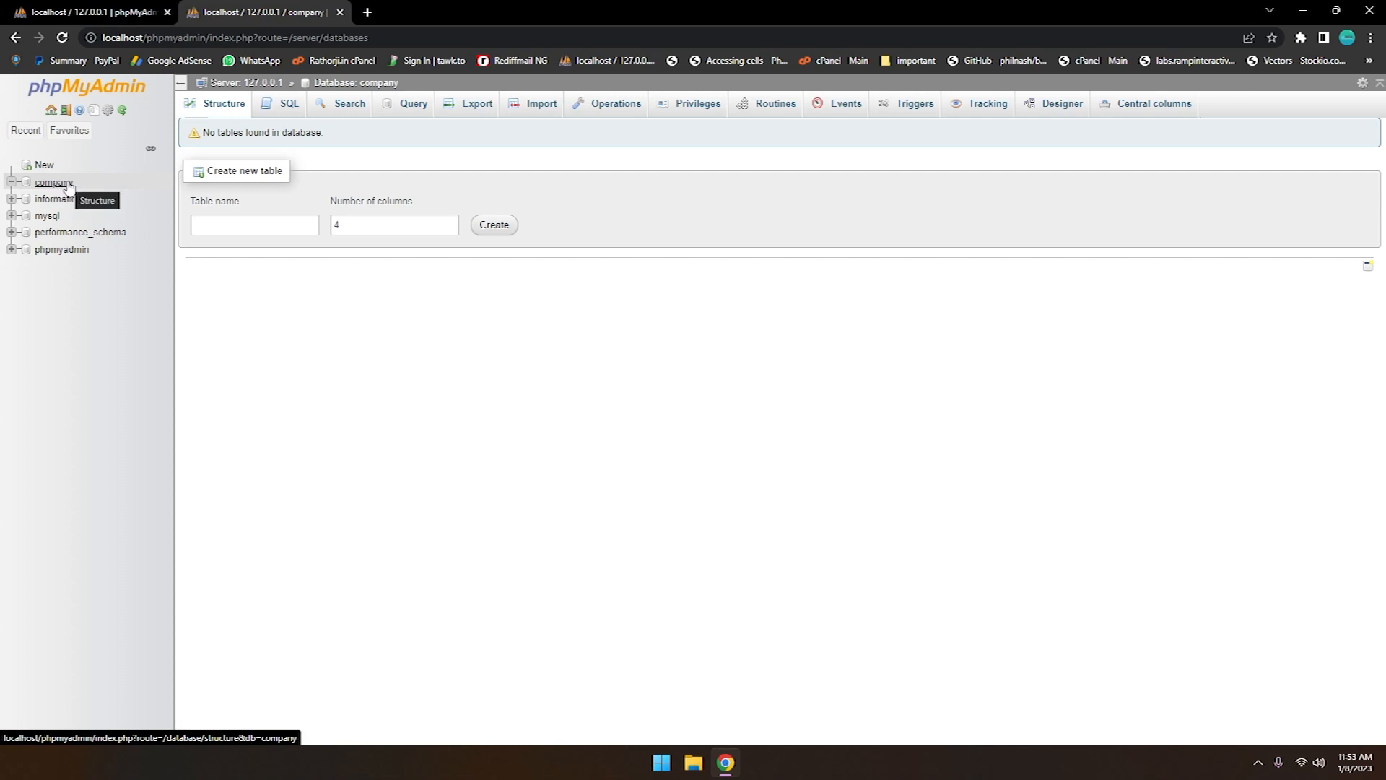
Start a new table named orders with 4 columns in the company database
{"action": "left_click", "coordinate": [224, 226]}
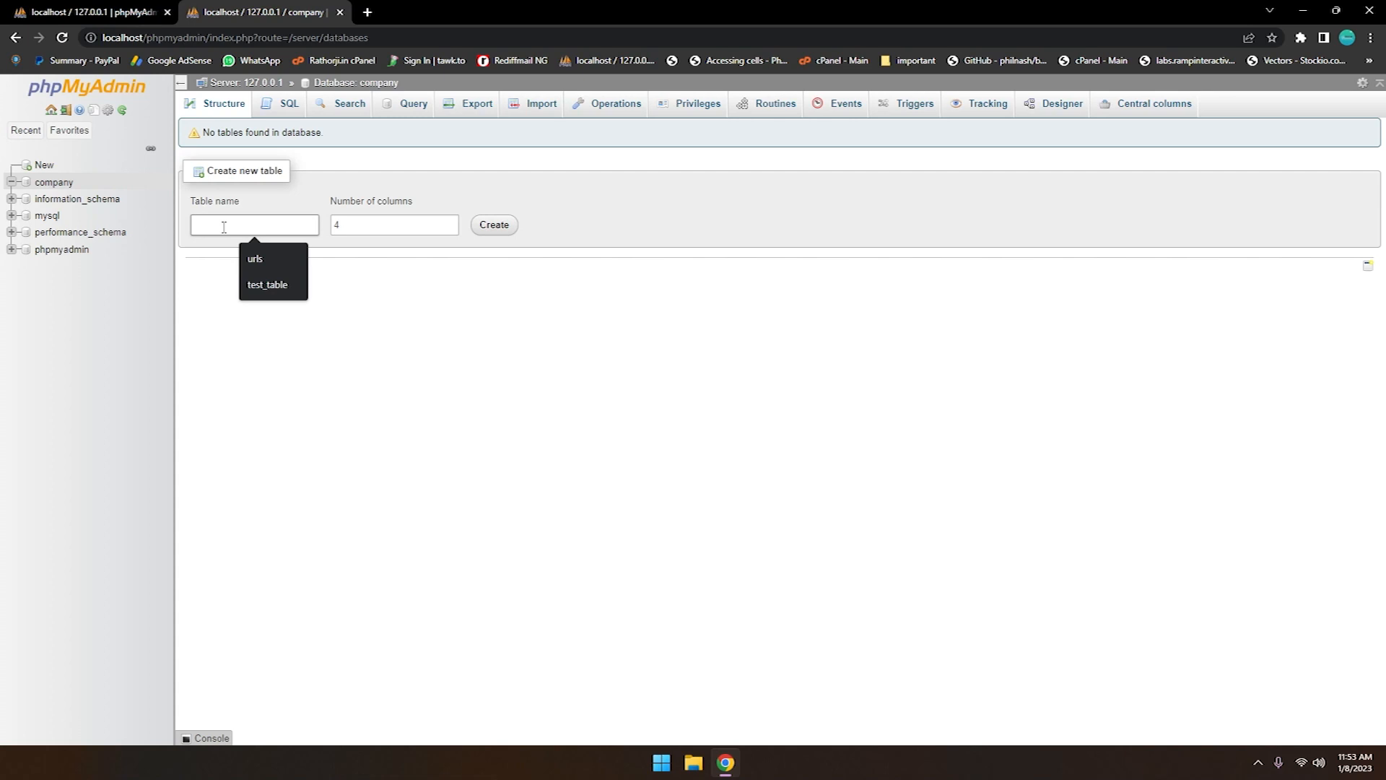
{"action": "type", "text": "emplyee"}
{"action": "left_click", "coordinate": [225, 280]}
{"action": "key", "text": "BackSpace"}
{"action": "key", "text": "BackSpace"}
{"action": "key", "text": "BackSpace"}
{"action": "key", "text": "BackSpace"}
{"action": "key", "text": "BackSpace"}
{"action": "key", "text": "BackSpace"}
{"action": "key", "text": "BackSpace"}
{"action": "type", "text": "orders"}
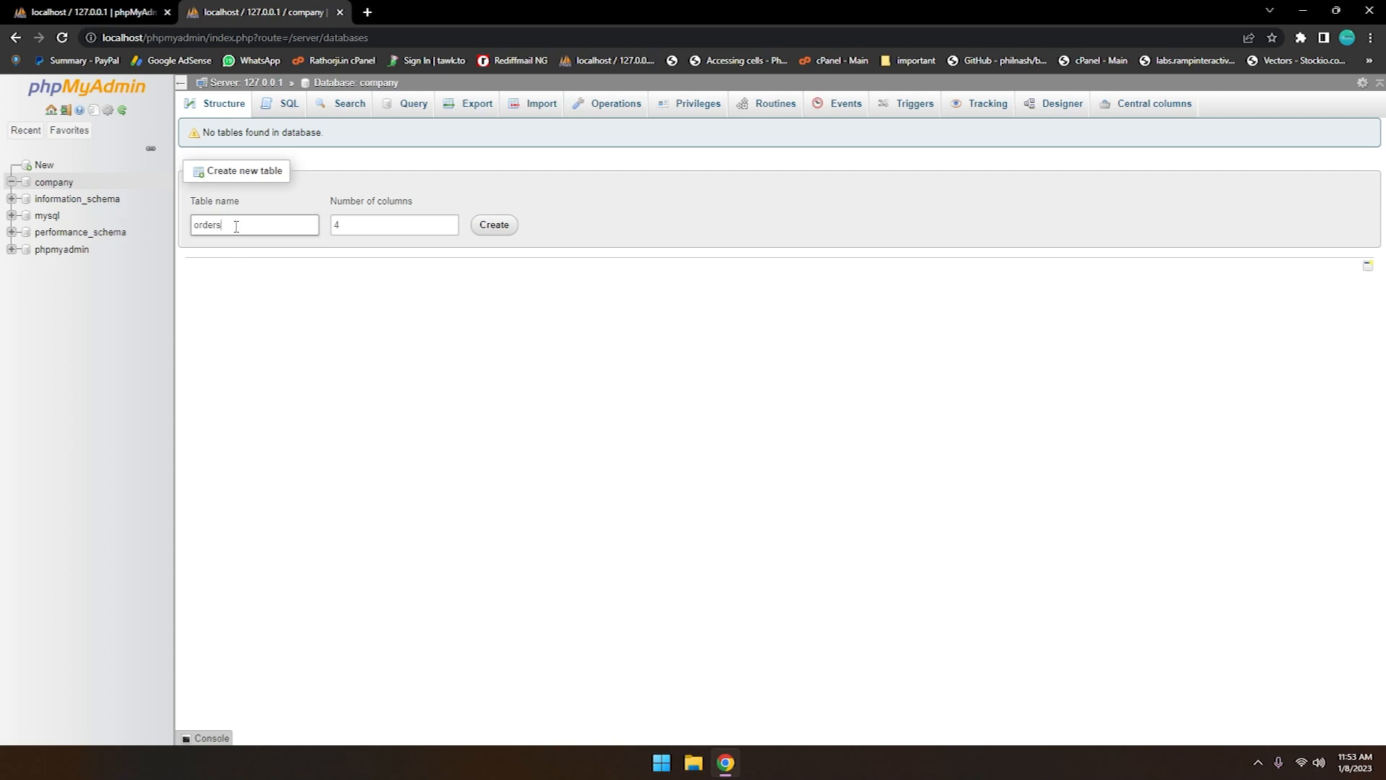
{"action": "left_click", "coordinate": [496, 230]}
Name the first two columns of the orders table id and name
{"action": "left_click", "coordinate": [245, 252]}
{"action": "type", "text": "id"}
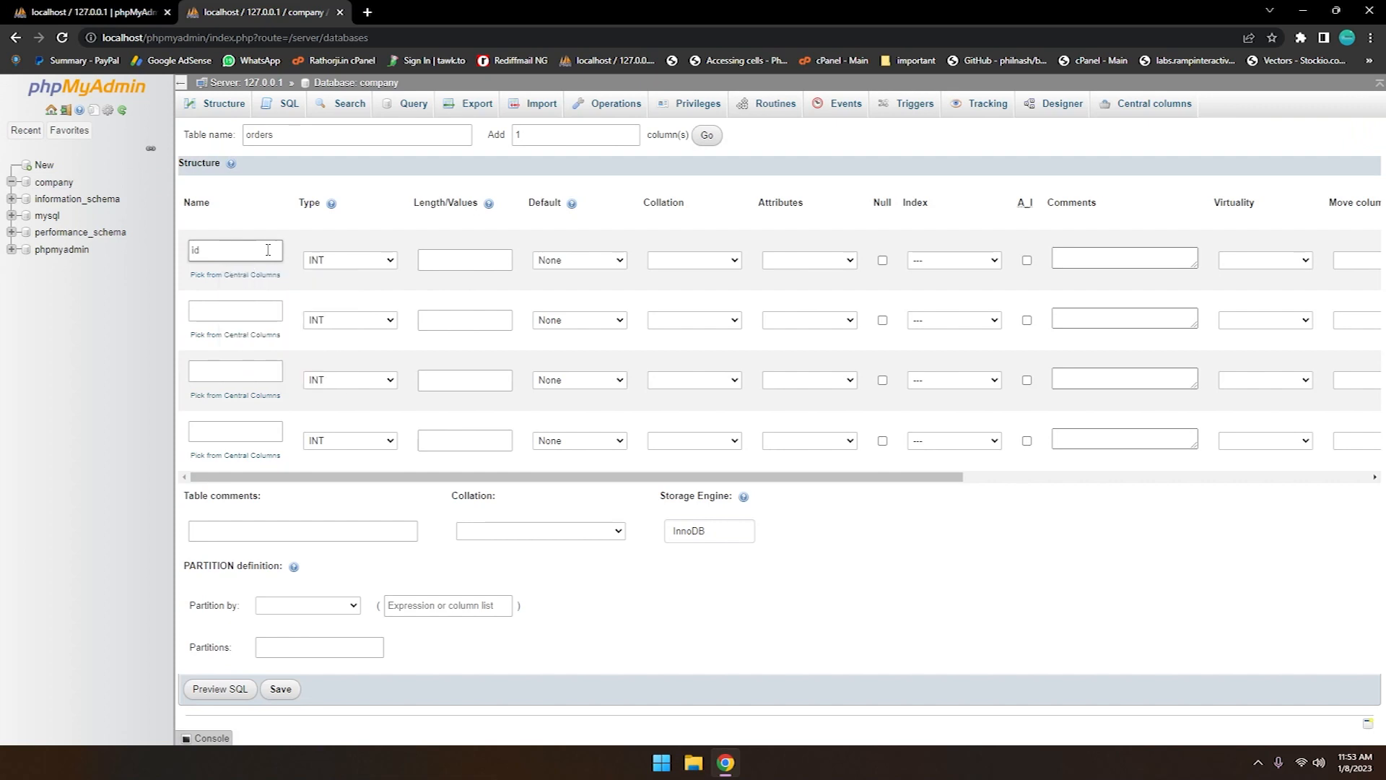
{"action": "left_click", "coordinate": [230, 309]}
{"action": "type", "text": "name"}
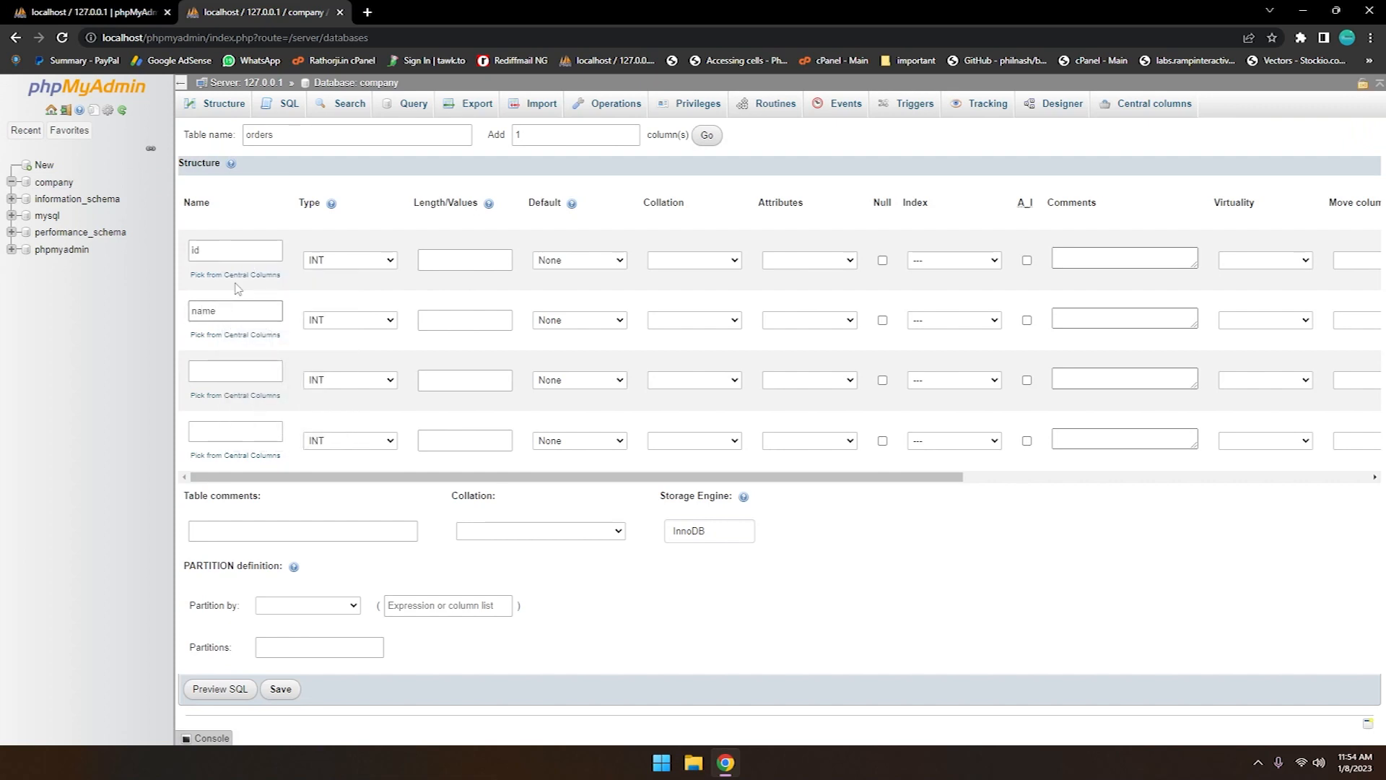
Keep the id column as type INT and make it an auto-incrementing primary key
{"action": "left_click", "coordinate": [351, 261]}
{"action": "left_click", "coordinate": [333, 267]}
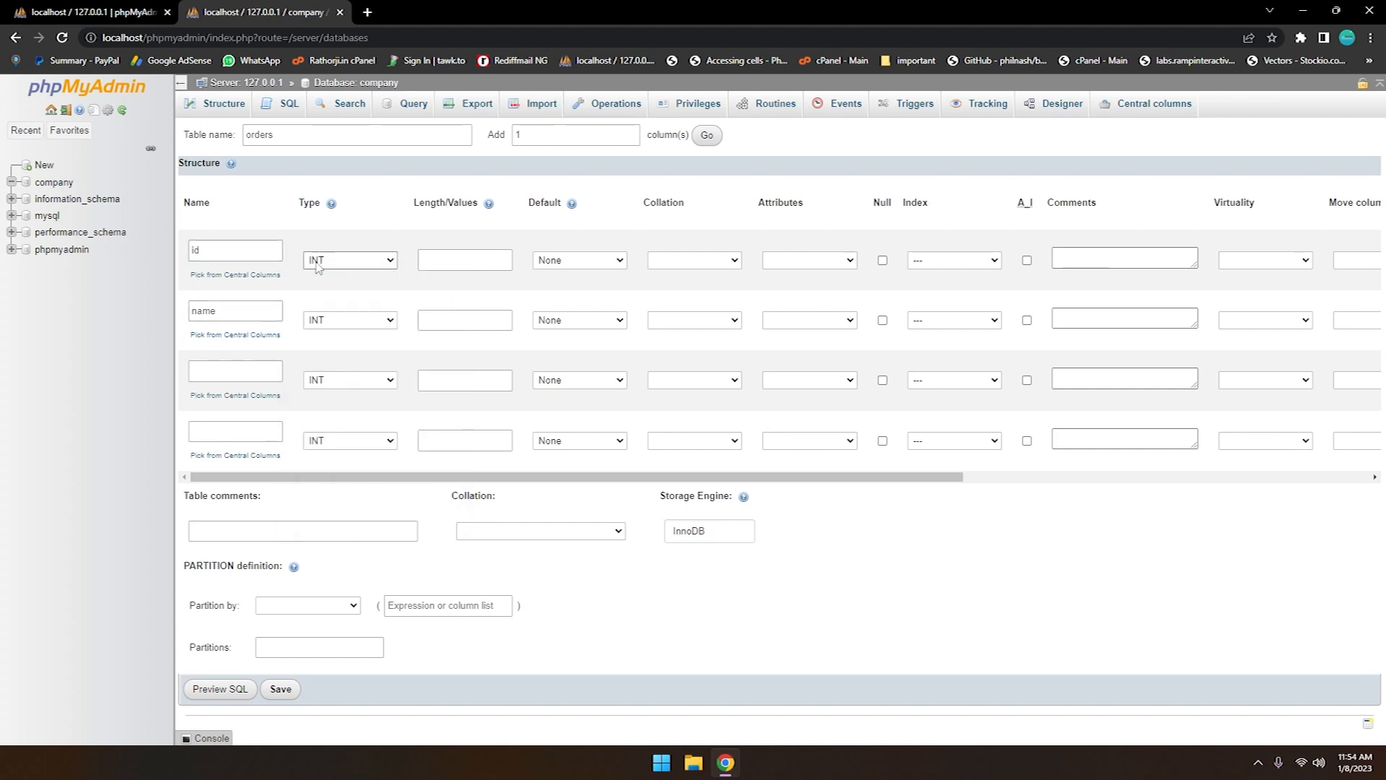
{"action": "left_click", "coordinate": [1026, 261]}
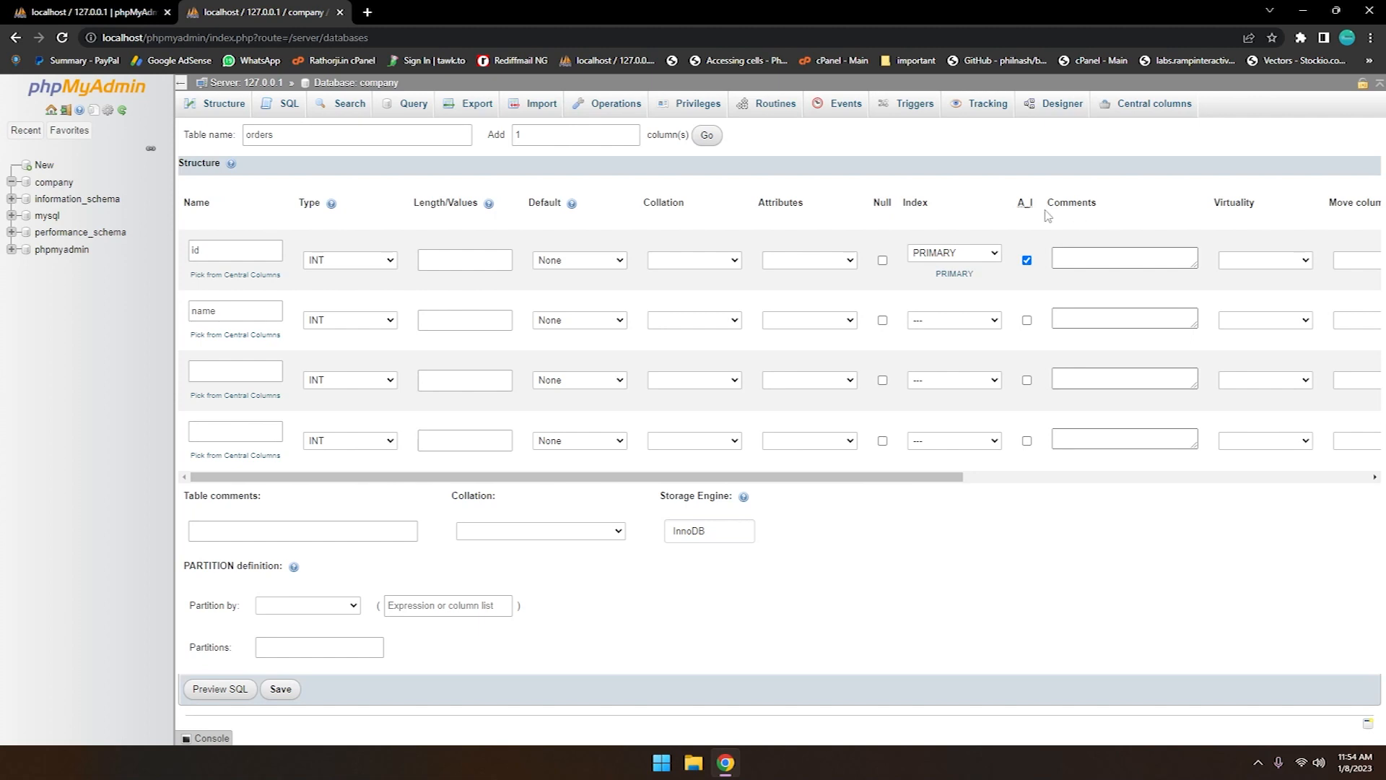
Set the name column to VARCHAR with length 150, and save the orders table
{"action": "left_click", "coordinate": [349, 324]}
{"action": "left_click", "coordinate": [332, 348]}
{"action": "left_click", "coordinate": [463, 321]}
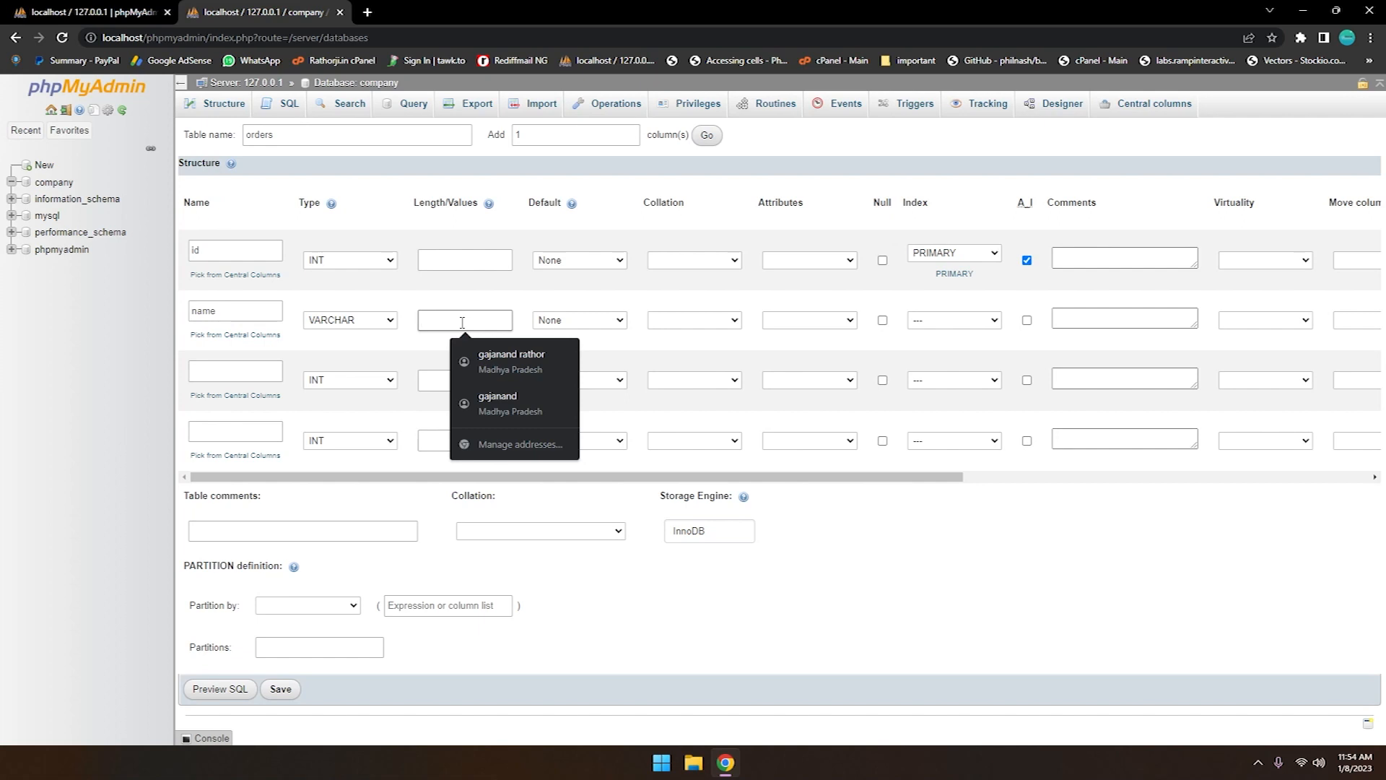
{"action": "type", "text": "150"}
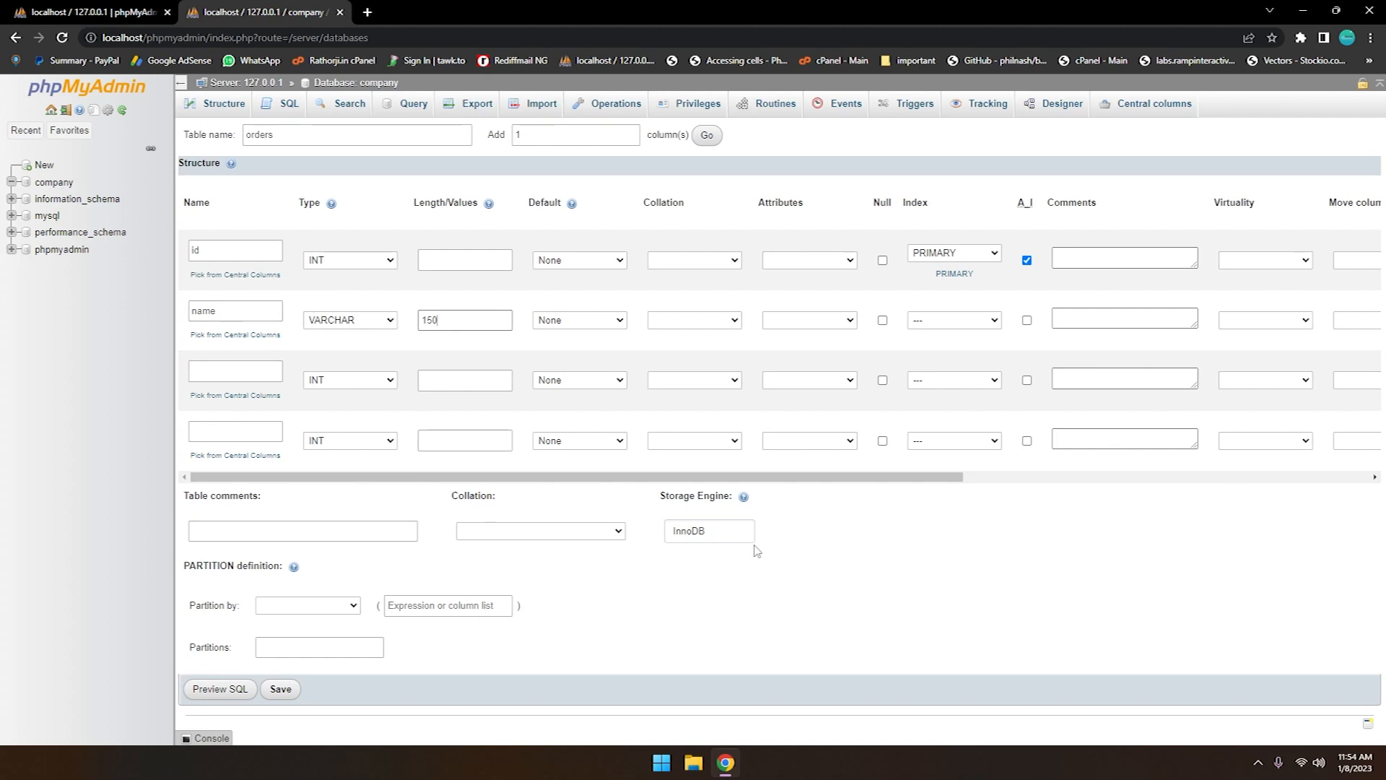
{"action": "left_click", "coordinate": [280, 690]}
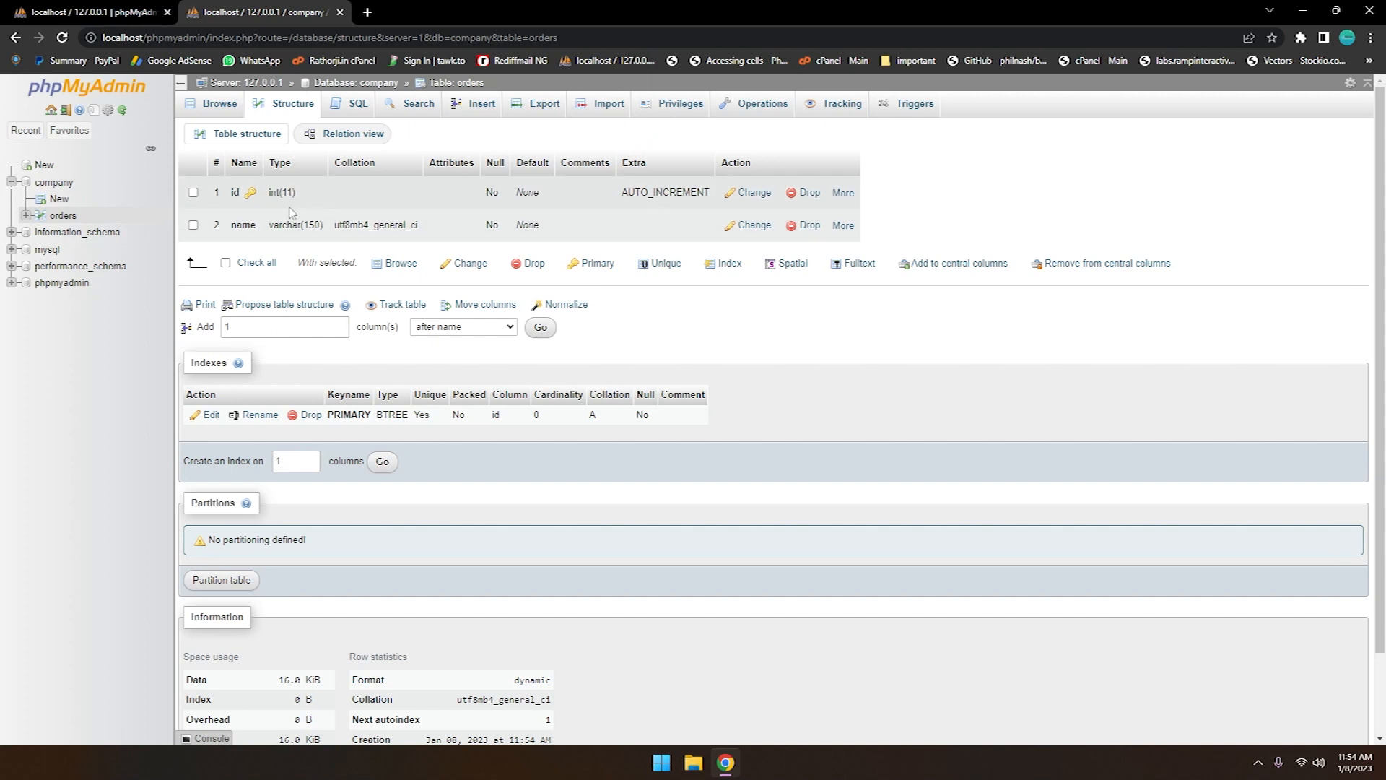
Insert a row named laptop into the orders table with the id left blank, and browse the table's rows
{"action": "left_click", "coordinate": [482, 106]}
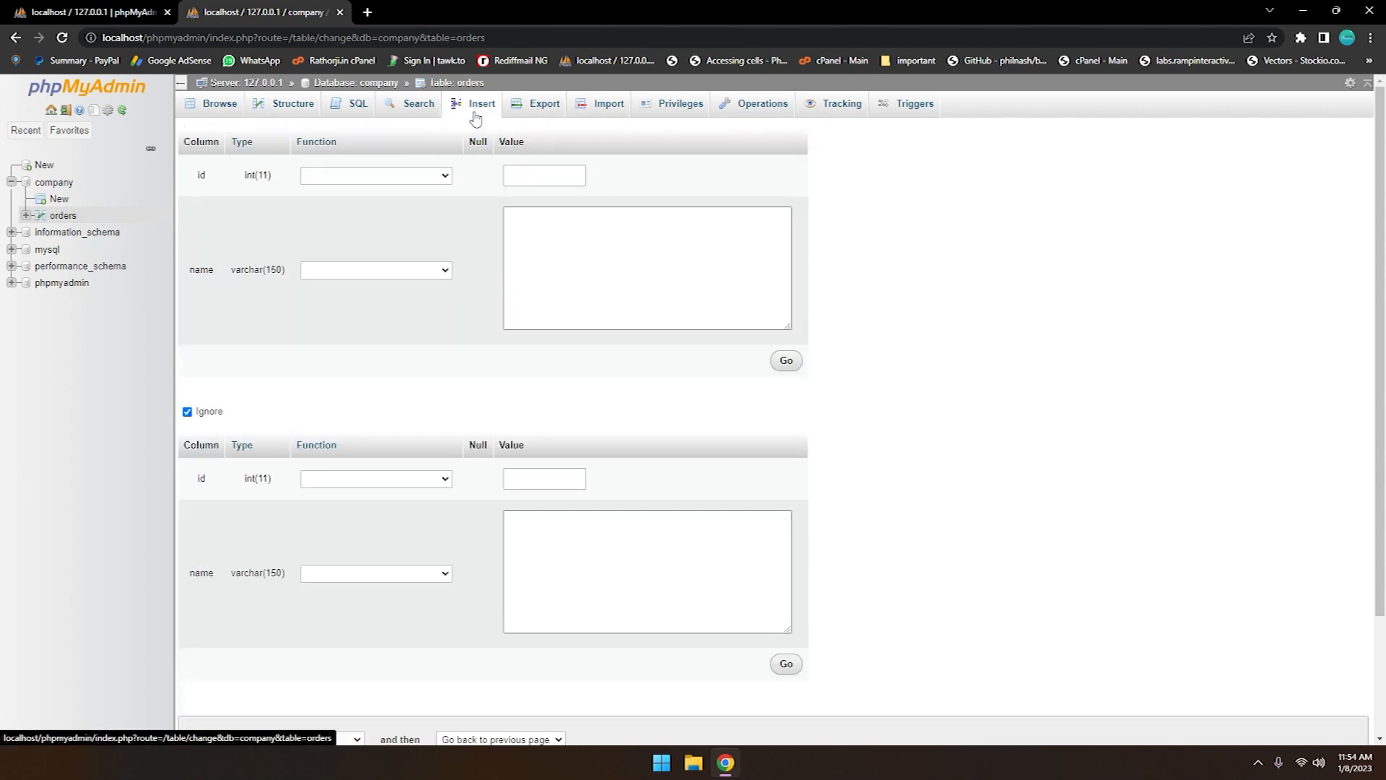
{"action": "left_click", "coordinate": [527, 175]}
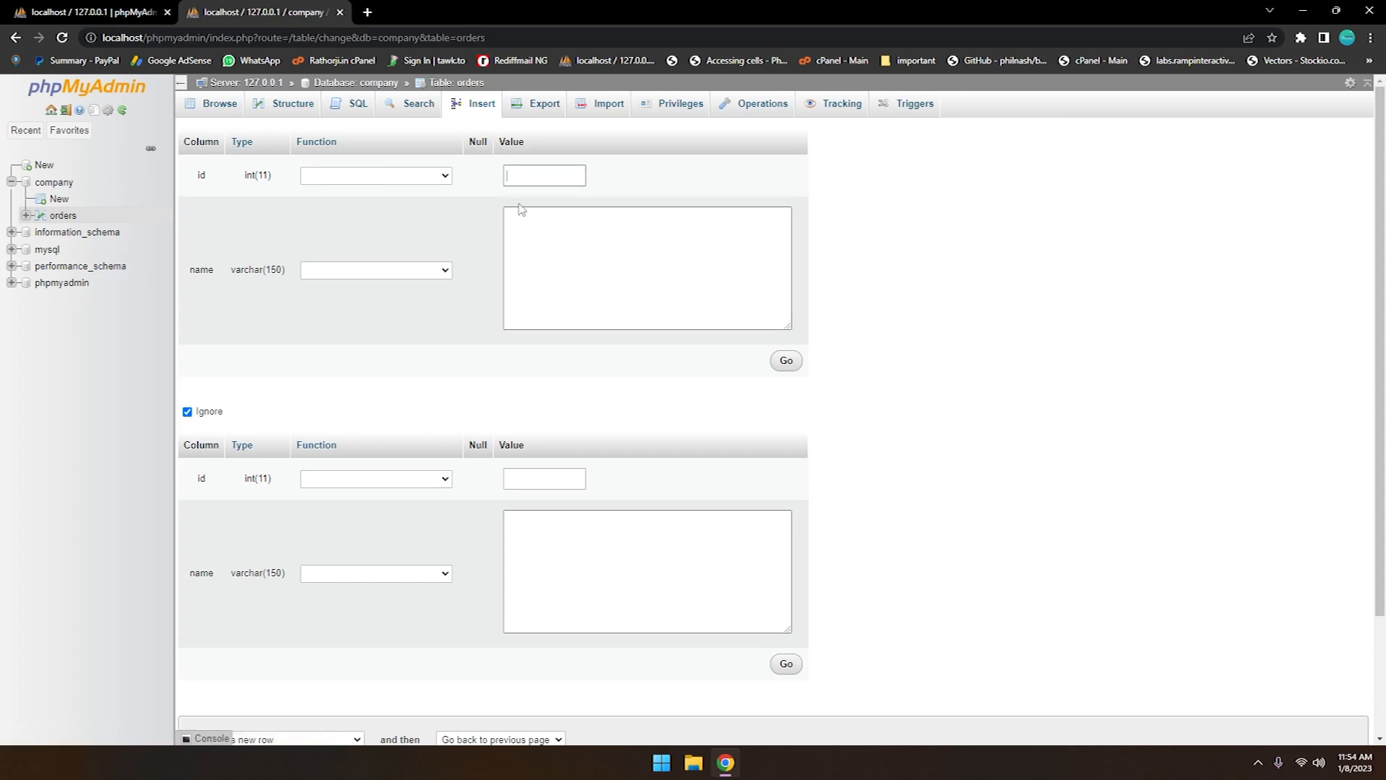
{"action": "left_click", "coordinate": [531, 228]}
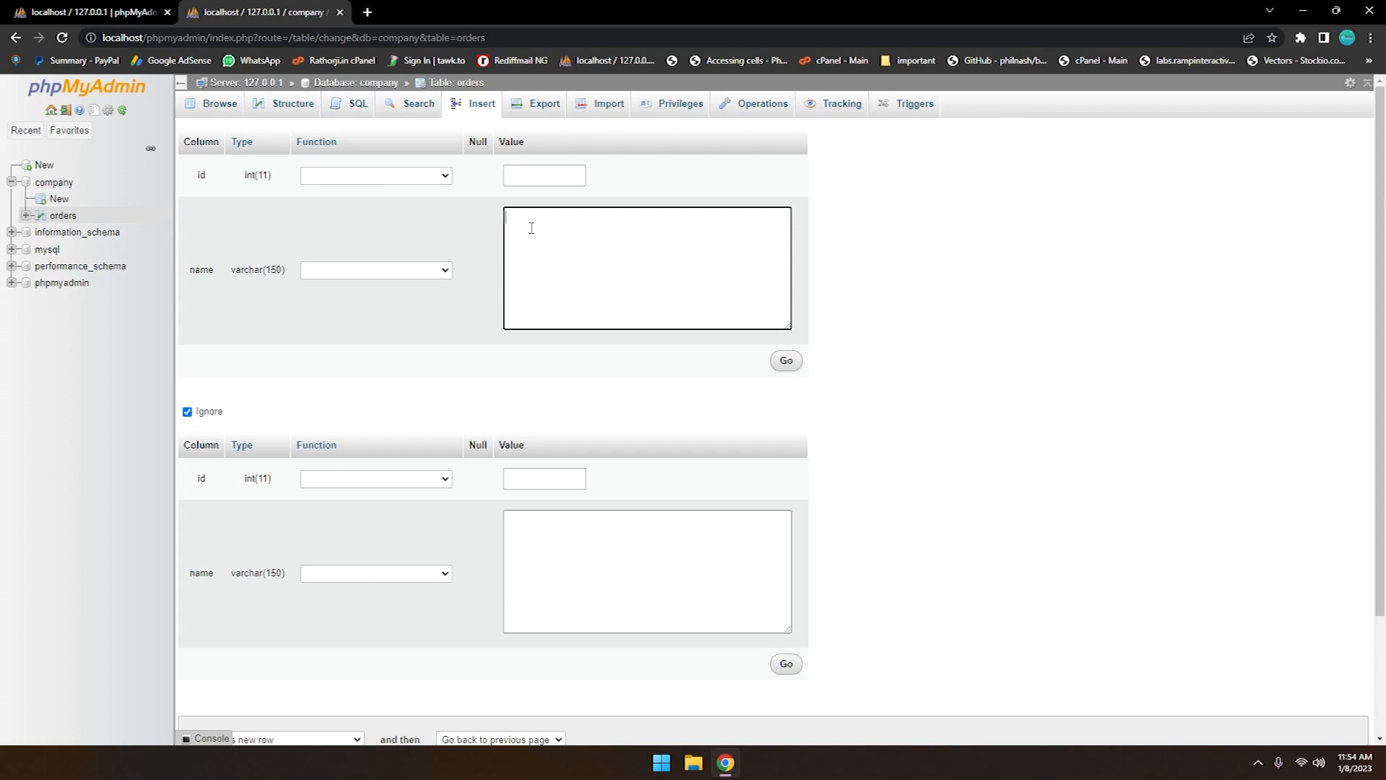
{"action": "type", "text": "Payl"}
{"action": "key", "text": "BackSpace"}
{"action": "key", "text": "BackSpace"}
{"action": "key", "text": "BackSpace"}
{"action": "type", "text": "laptop"}
{"action": "left_click", "coordinate": [786, 361]}
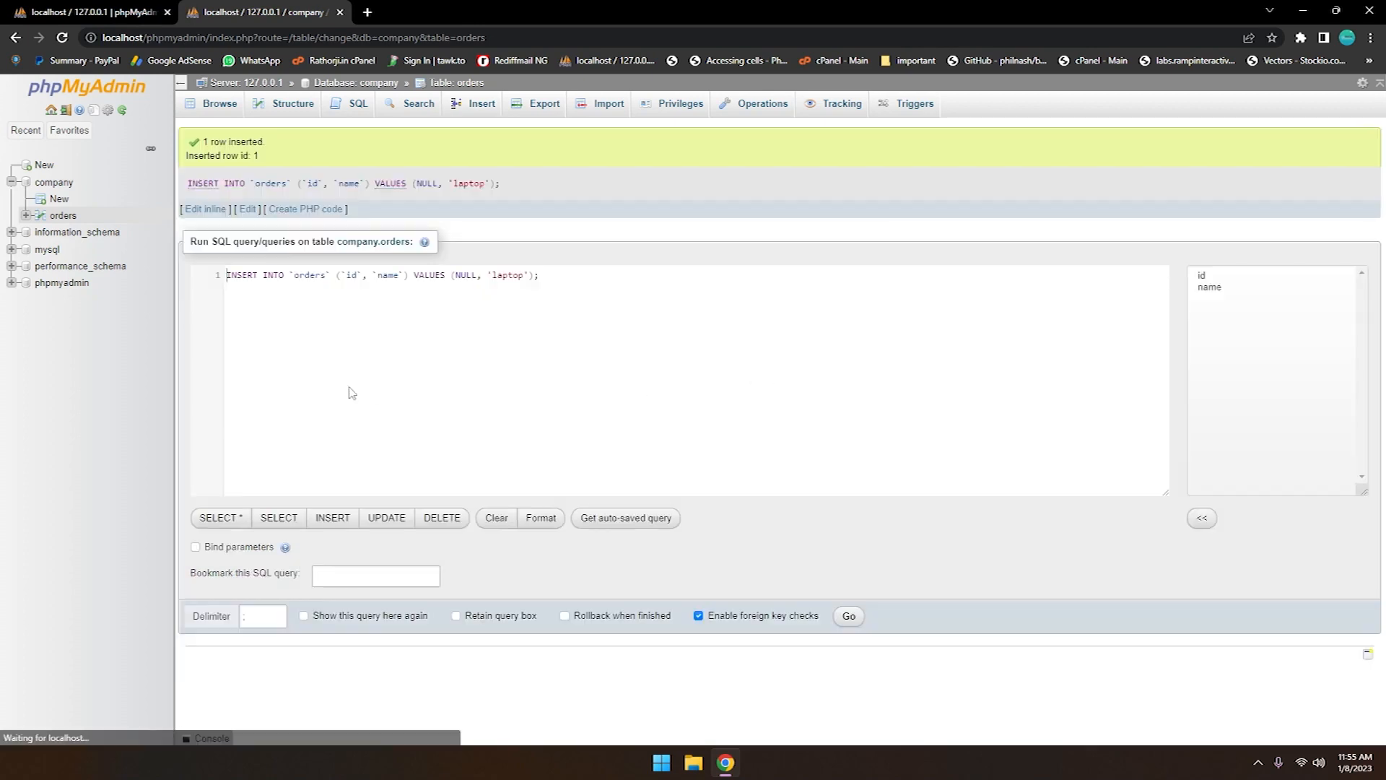
{"action": "left_click", "coordinate": [61, 216]}
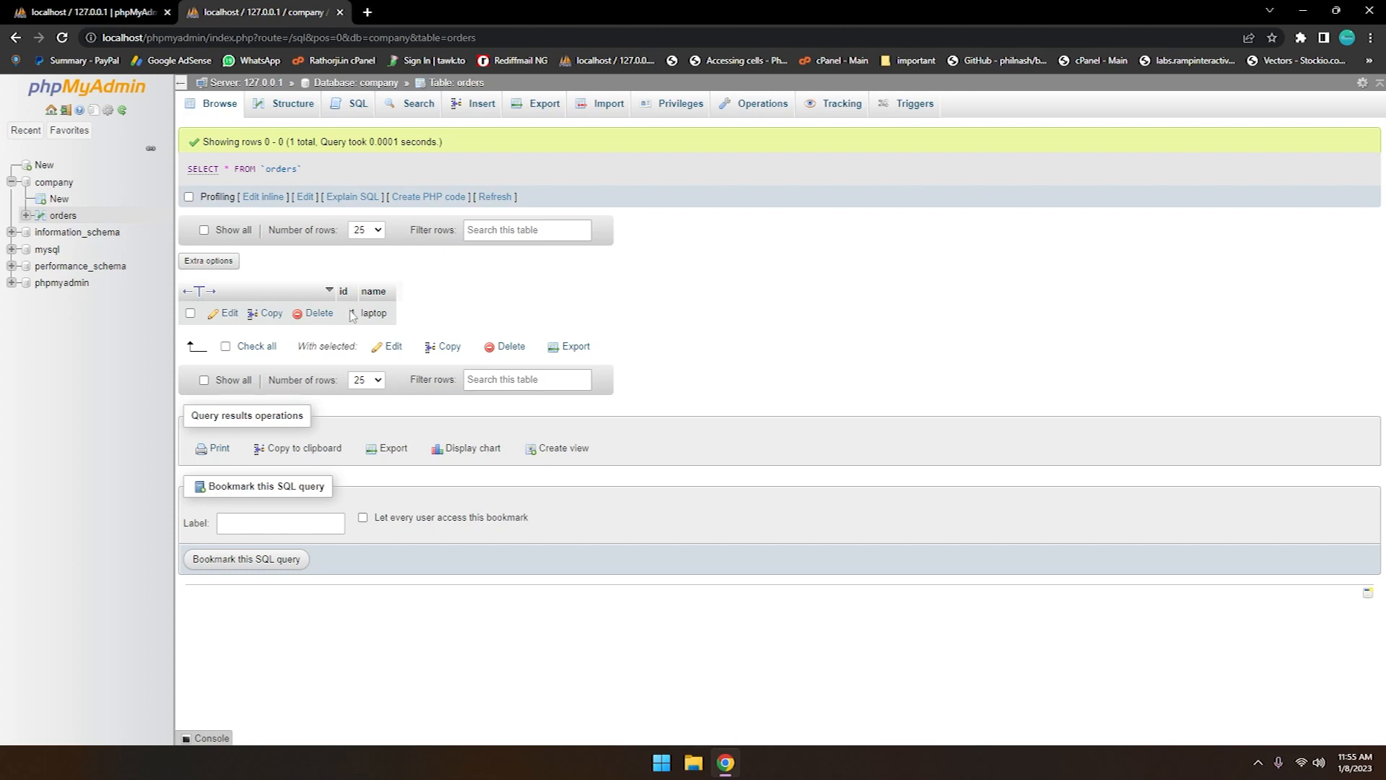
Insert a row named Keyboard into the orders table with the id left blank, and browse the table's rows
{"action": "left_click", "coordinate": [482, 105]}
{"action": "left_click", "coordinate": [550, 243]}
{"action": "type", "text": "Keyboard"}
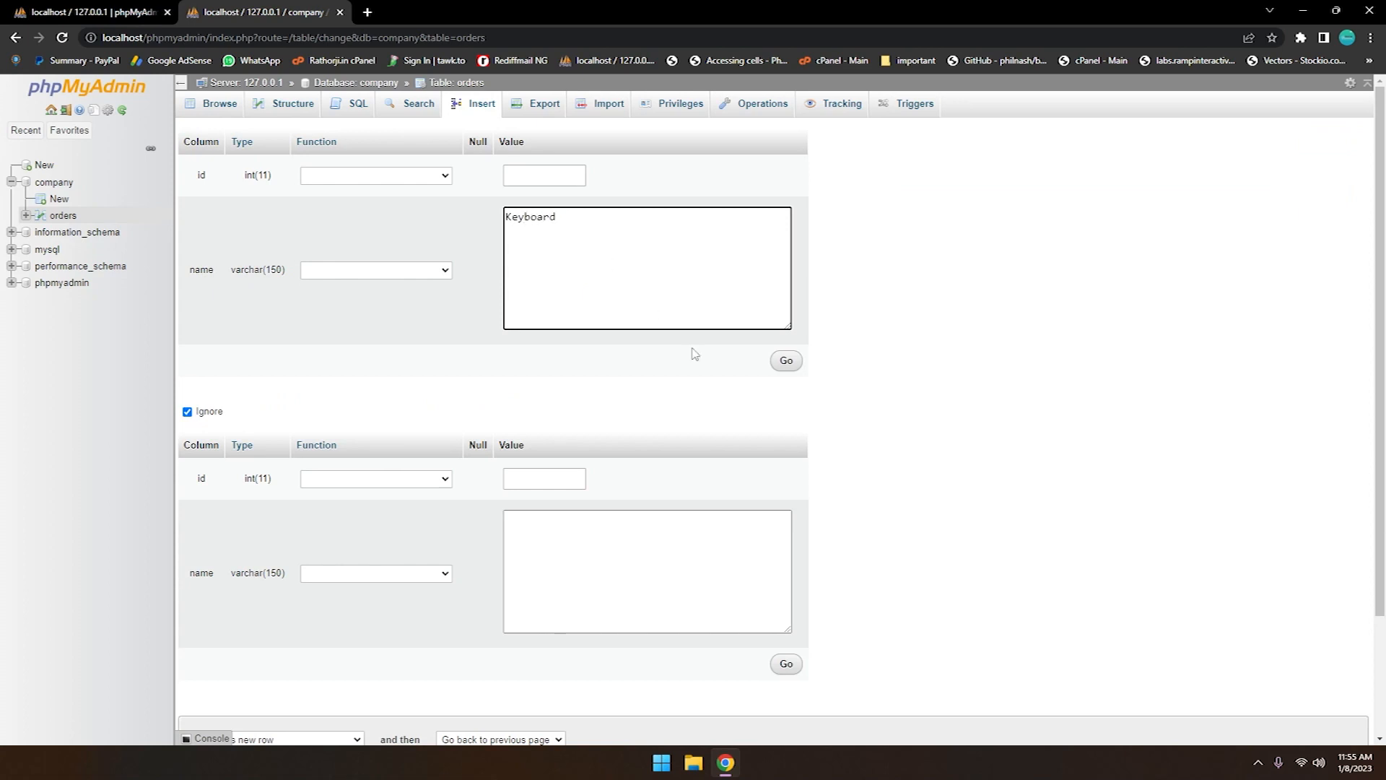
{"action": "left_click", "coordinate": [786, 362]}
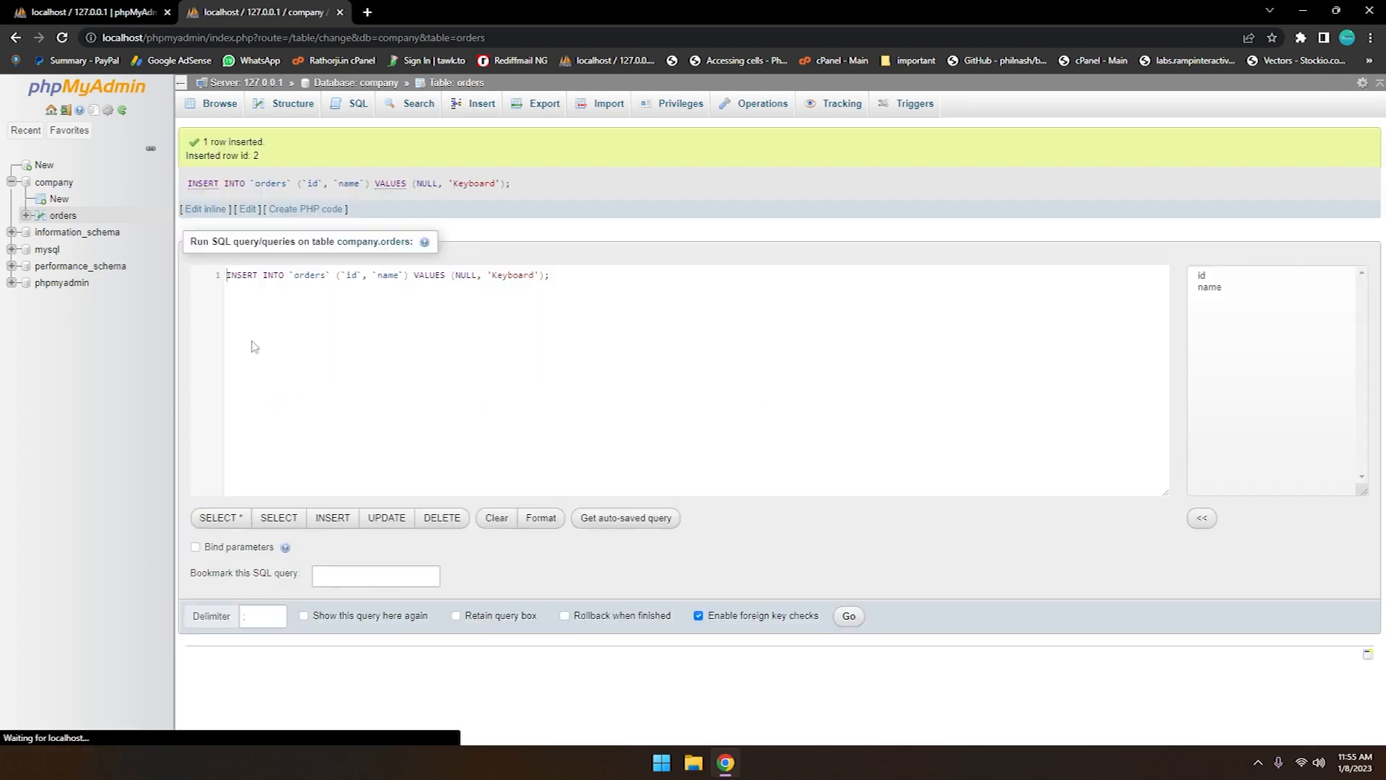
{"action": "left_click", "coordinate": [56, 220]}
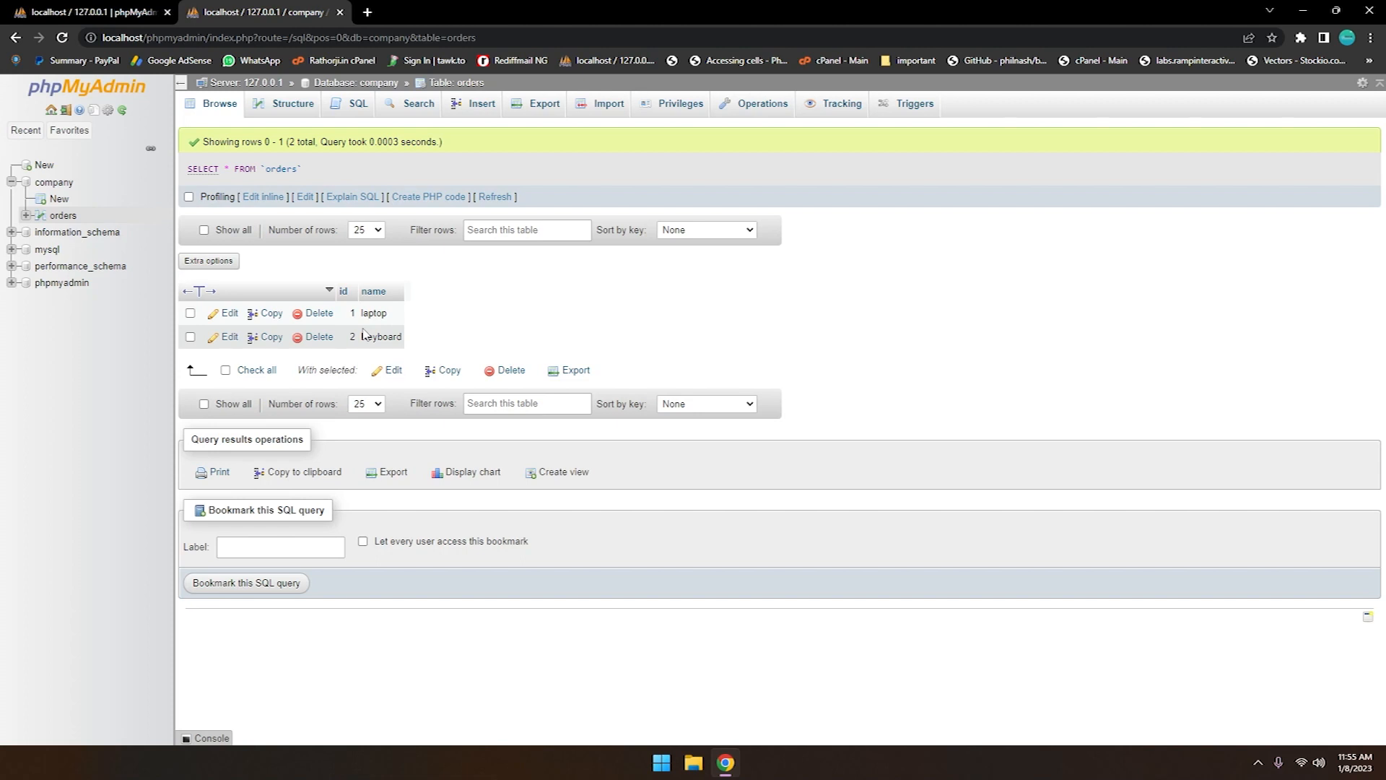
Replace the default query with CREATE DATABASE test; and run it as SQL
{"action": "left_click", "coordinate": [351, 105]}
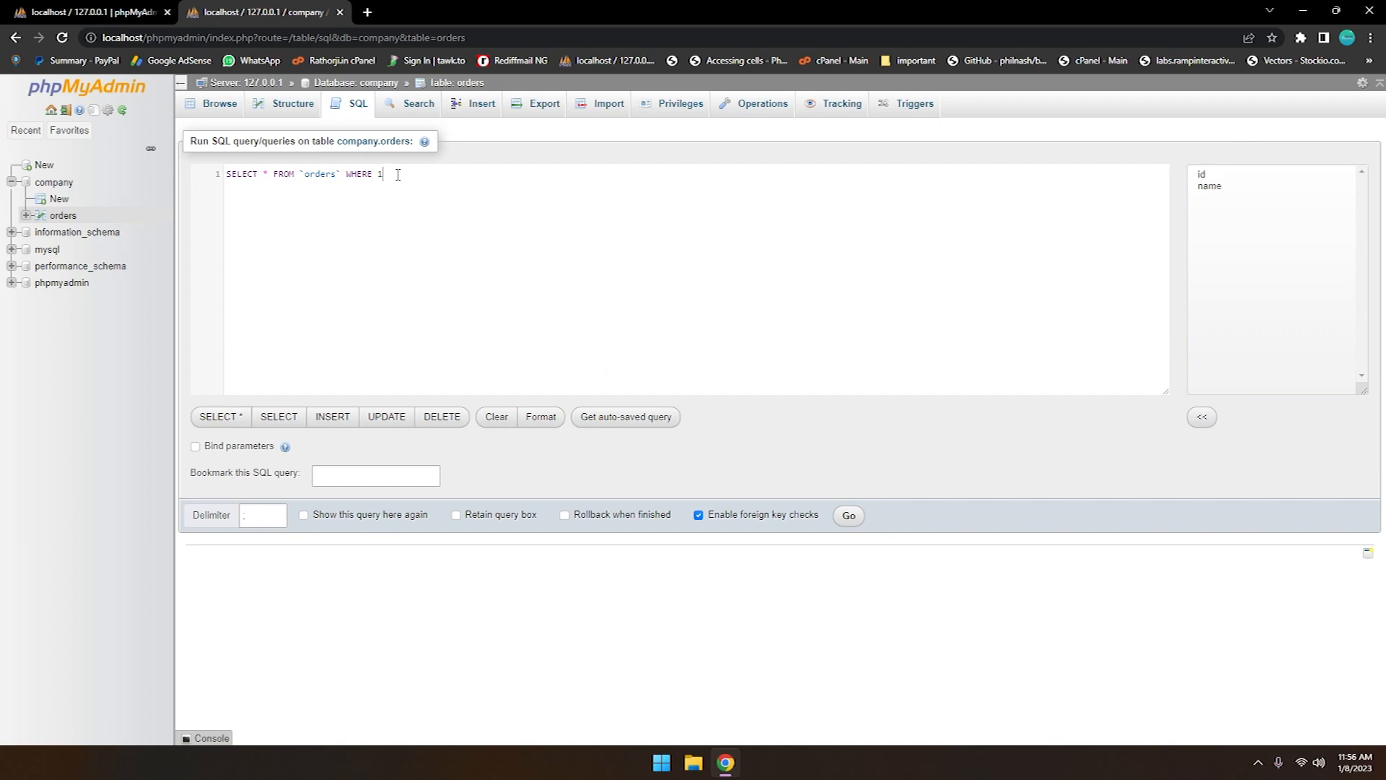
{"action": "key", "text": "ctrl+a"}
{"action": "key", "text": "BackSpace"}
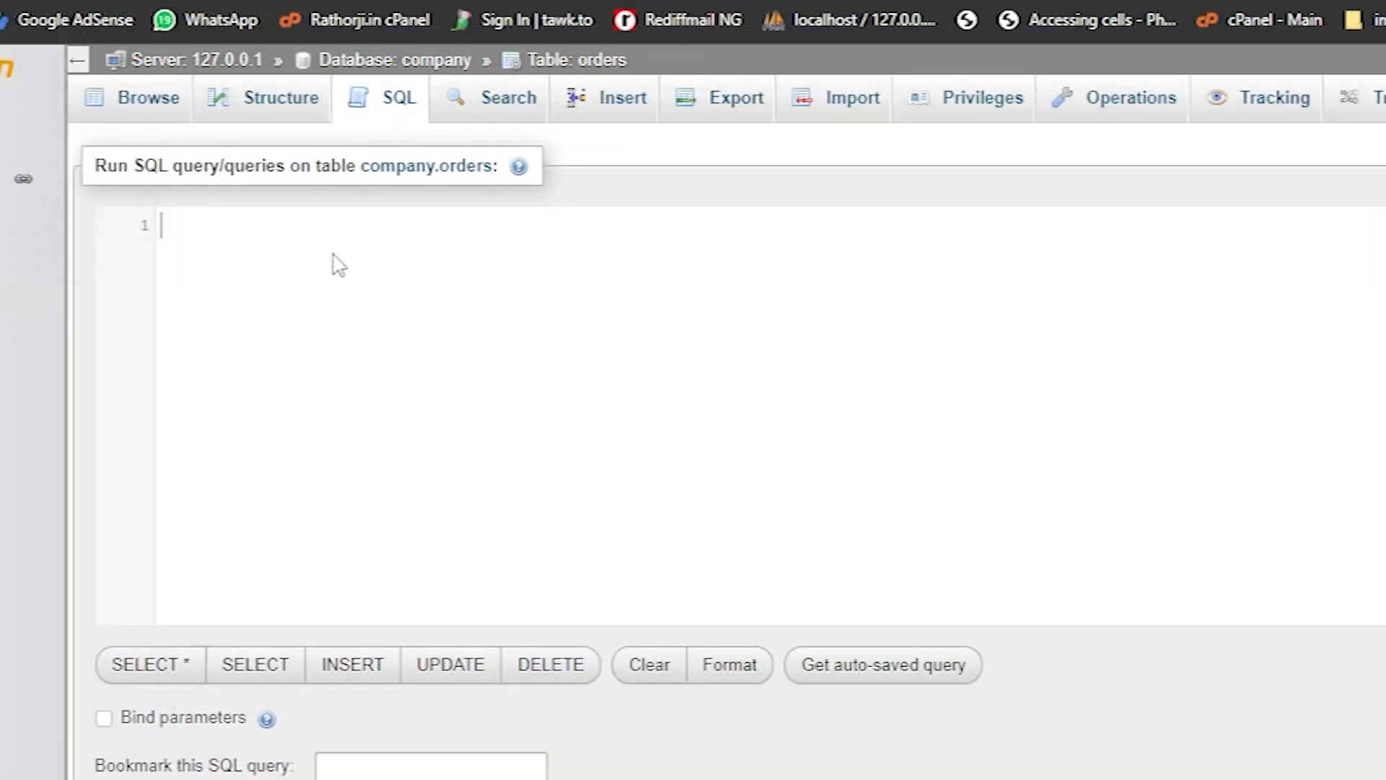
{"action": "type", "text": "Create"}
{"action": "key", "text": "Return"}
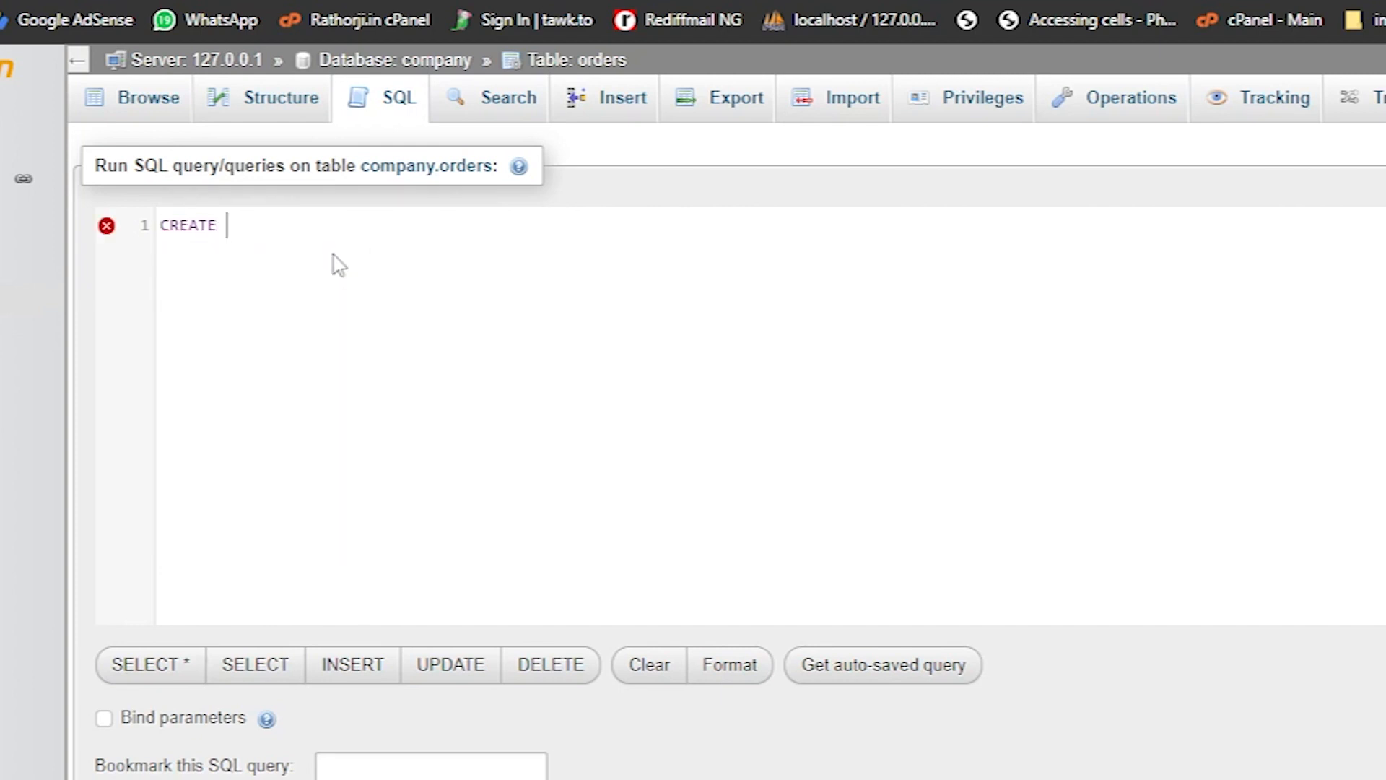
{"action": "type", "text": "data"}
{"action": "key", "text": "Down"}
{"action": "key", "text": "Return"}
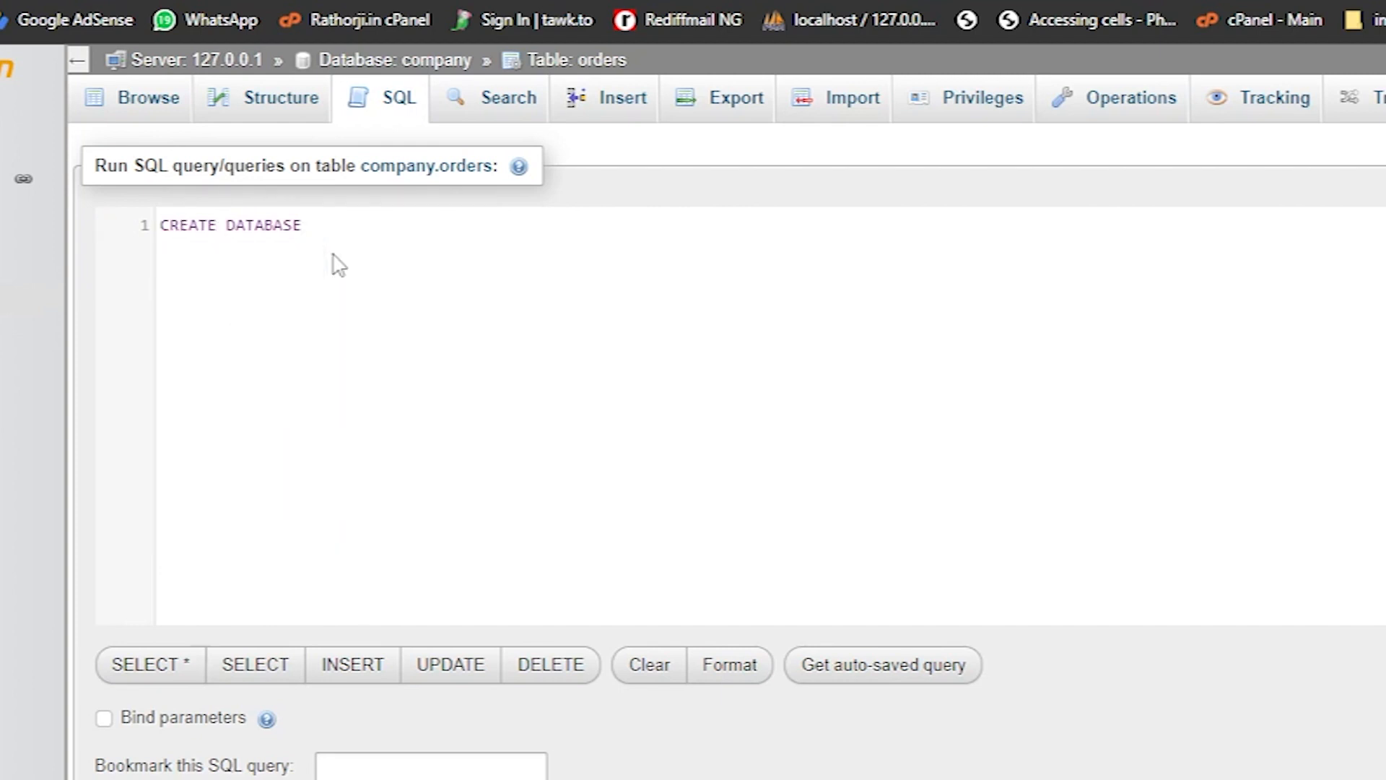
{"action": "type", "text": "test;"}
{"action": "left_click_drag", "start_coordinate": [156, 241], "coordinate": [367, 292]}
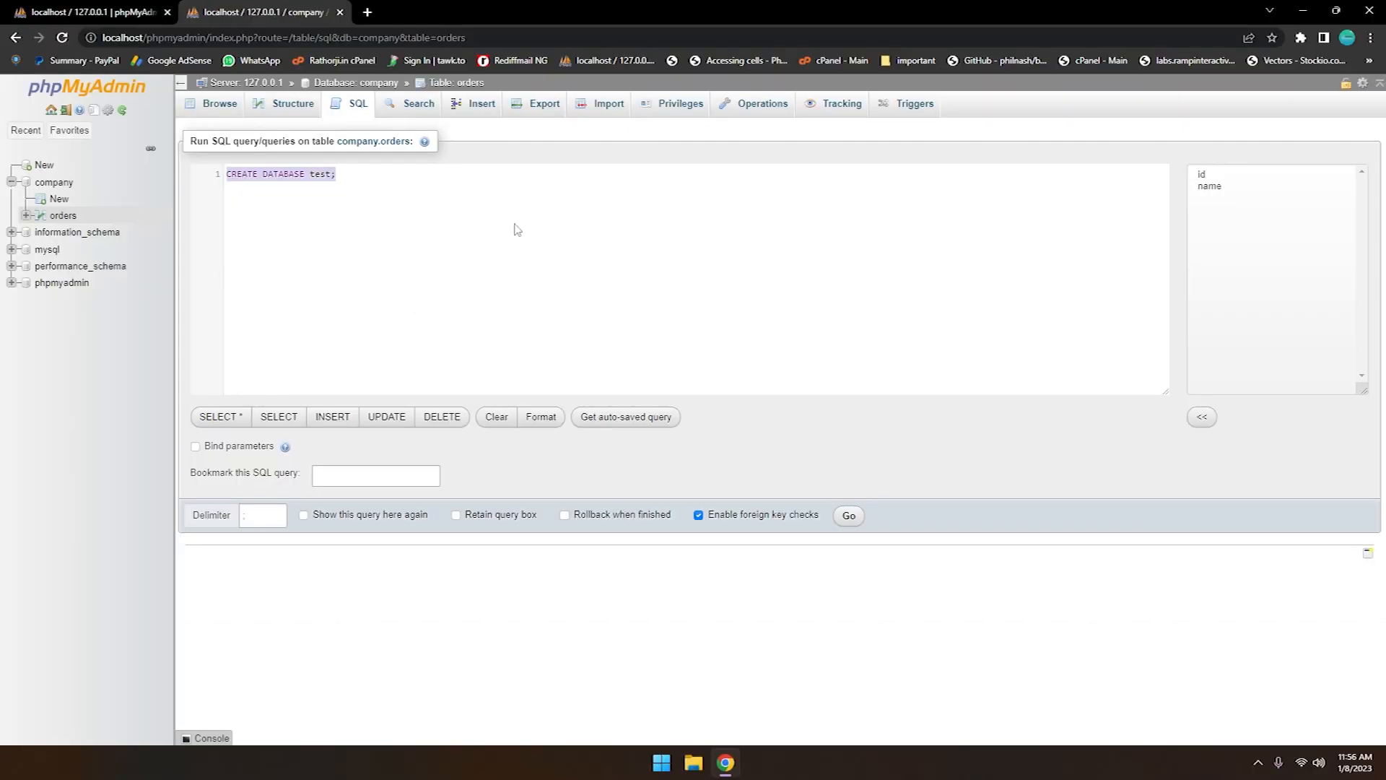
{"action": "left_click_drag", "start_coordinate": [359, 189], "coordinate": [221, 187]}
{"action": "left_click", "coordinate": [848, 516]}
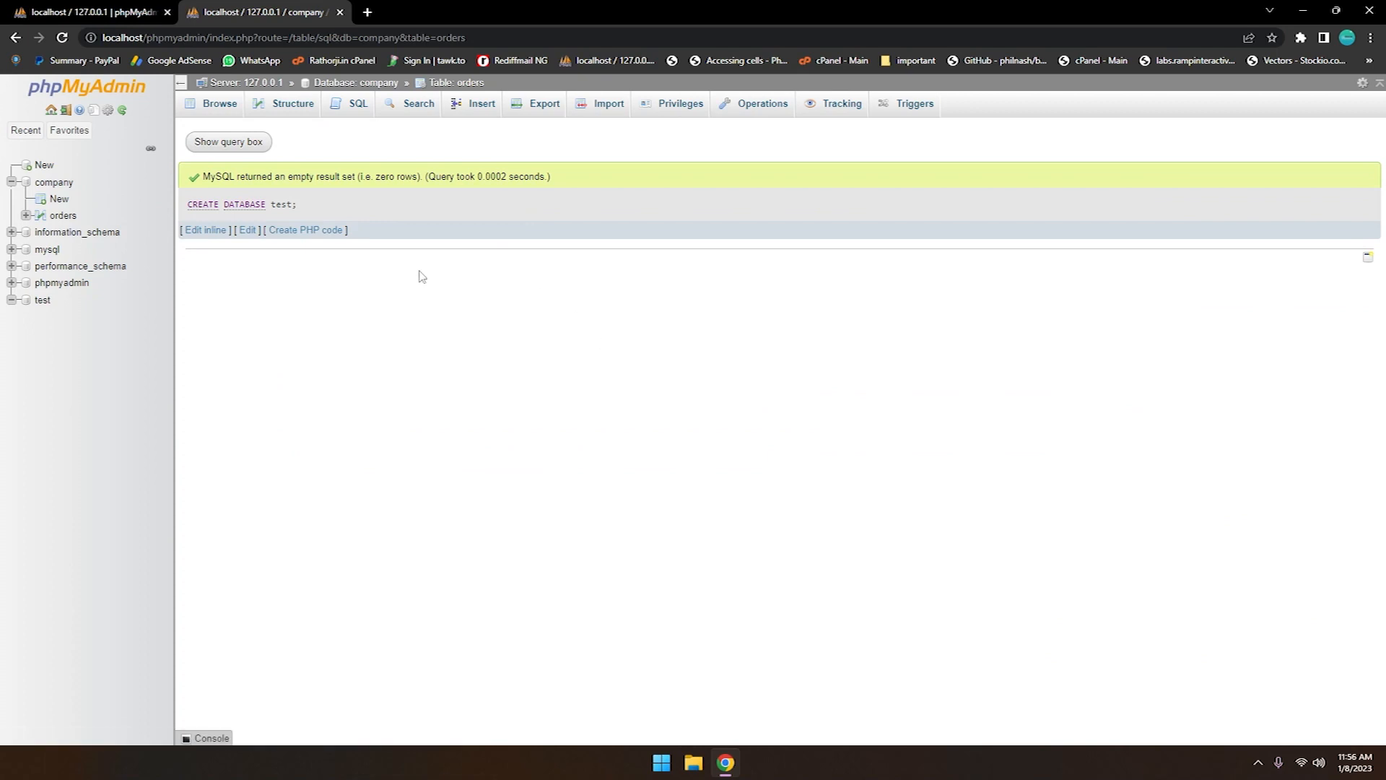
Look at the structure of the test and company databases, check company's SQL editor, and return to the server home page
{"action": "left_click", "coordinate": [42, 301]}
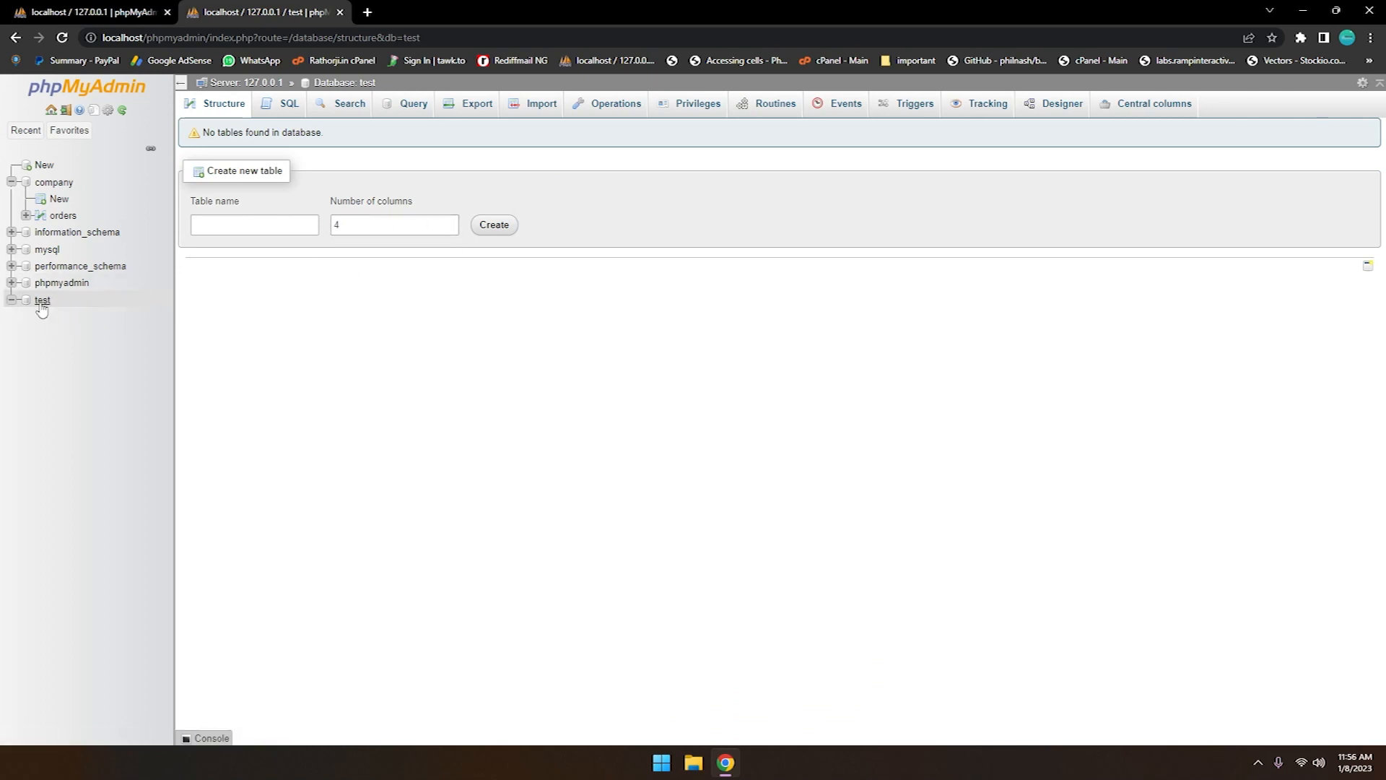
{"action": "left_click", "coordinate": [48, 185]}
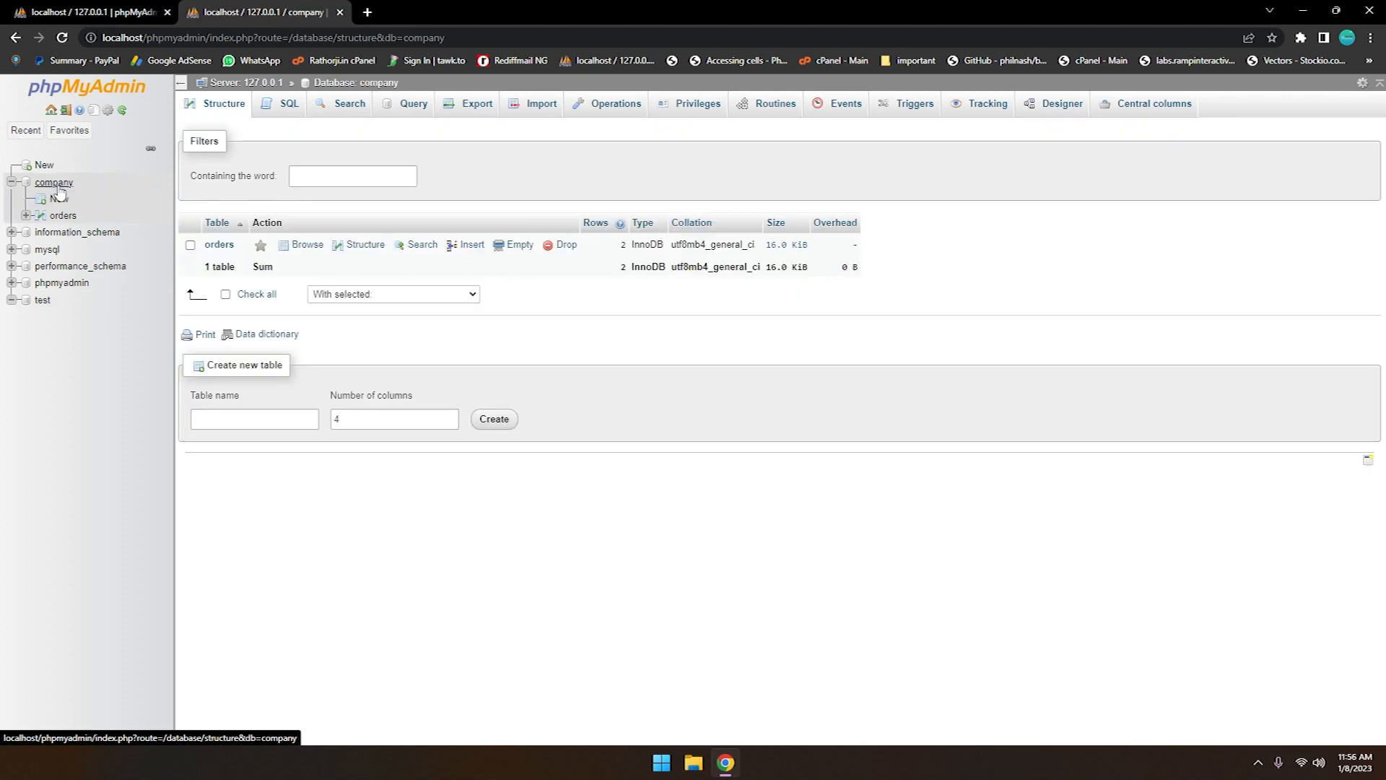
{"action": "left_click", "coordinate": [289, 104]}
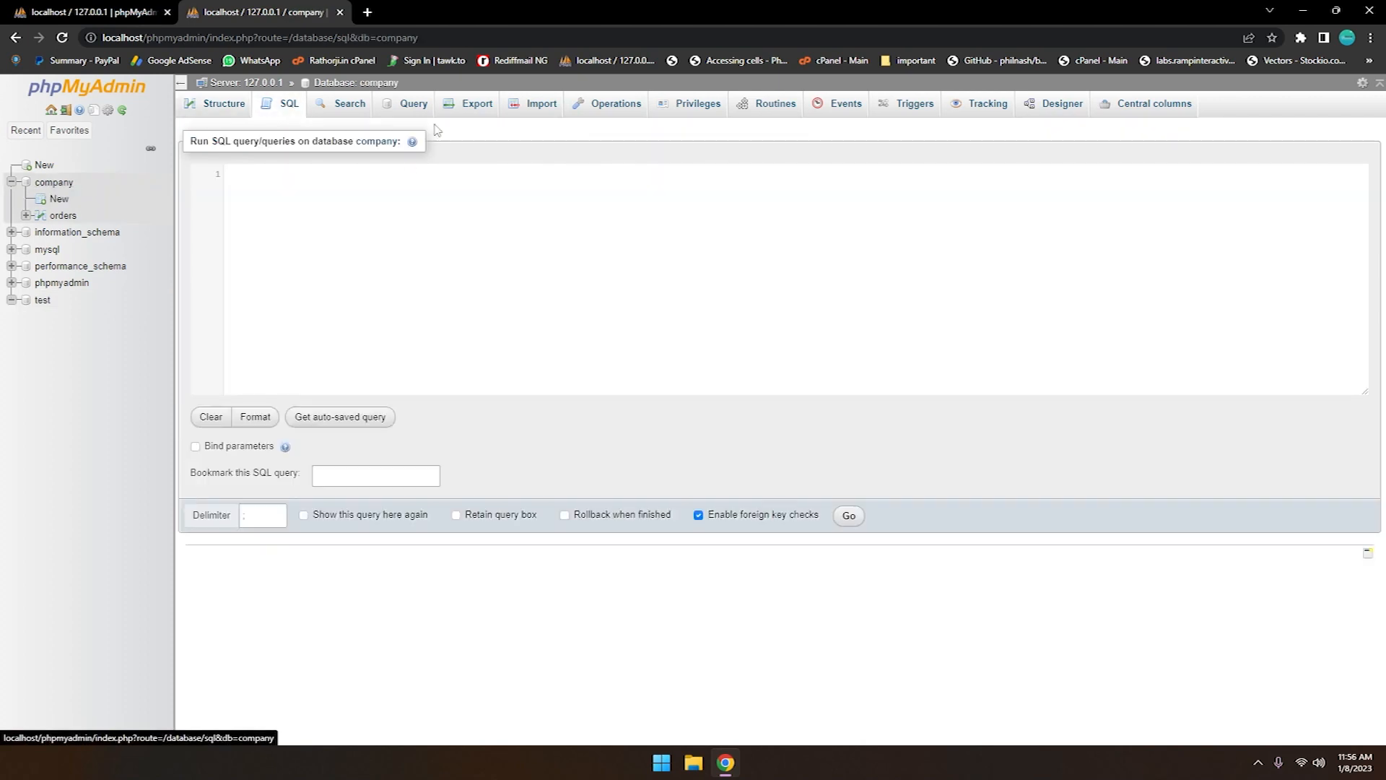
{"action": "left_click", "coordinate": [50, 112]}
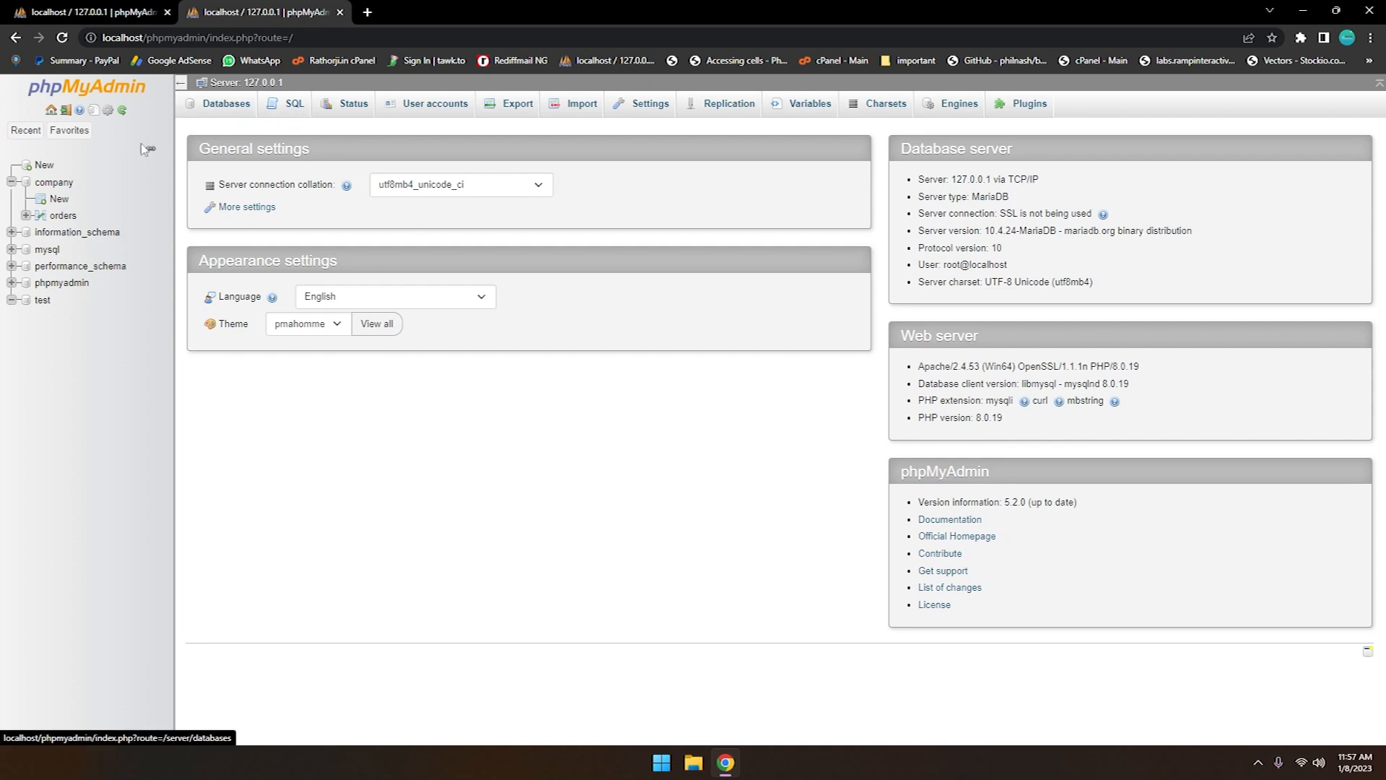
Run the query USE test; in the server-level SQL editor
{"action": "left_click", "coordinate": [288, 104]}
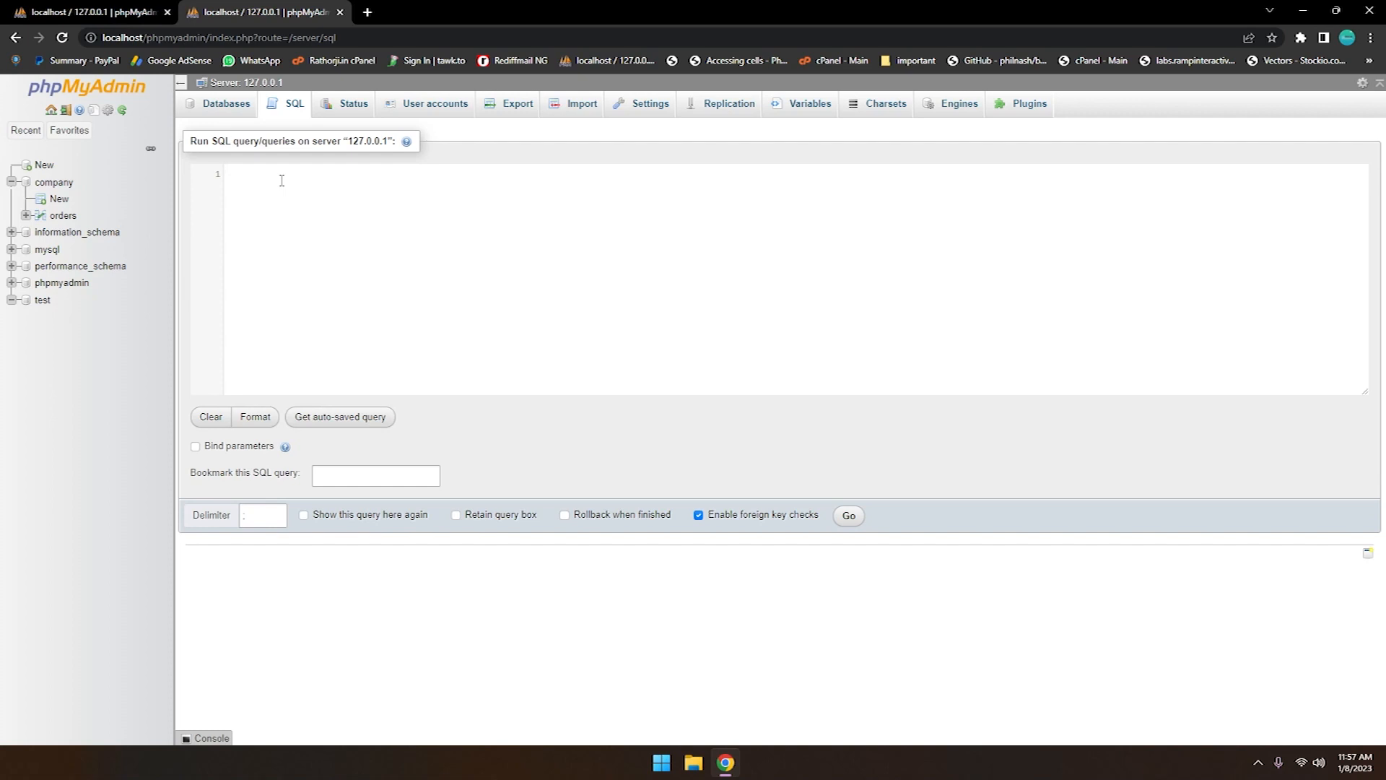
{"action": "type", "text": "use"}
{"action": "key", "text": "BackSpace"}
{"action": "key", "text": "BackSpace"}
{"action": "key", "text": "BackSpace"}
{"action": "key", "text": "BackSpace"}
{"action": "type", "text": "use"}
{"action": "key", "text": "Return"}
{"action": "type", "text": "test"}
{"action": "left_click", "coordinate": [852, 517]}
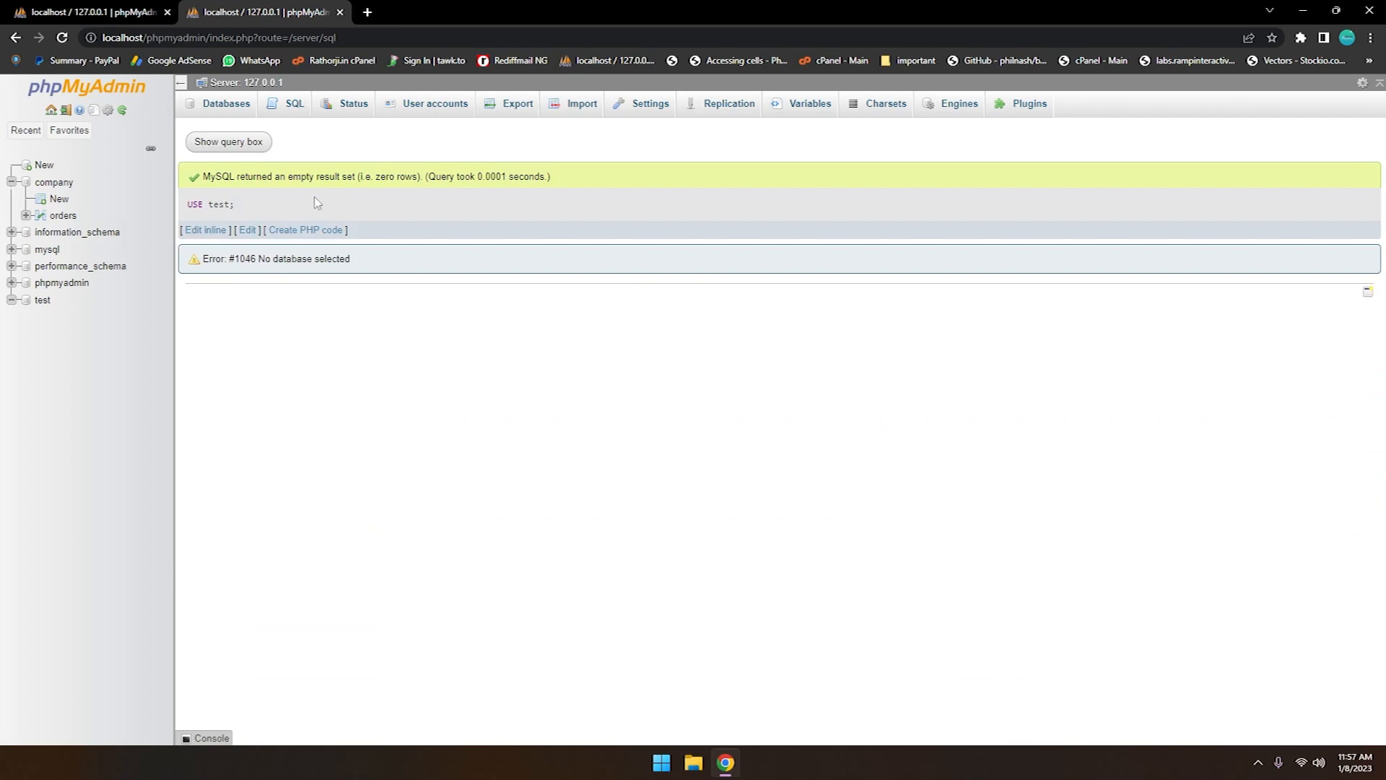
Start a server-level SQL statement CREATE TABLE customers with empty parentheses and a closing semicolon
{"action": "left_click_drag", "start_coordinate": [192, 205], "coordinate": [215, 205]}
{"action": "left_click", "coordinate": [287, 144]}
{"action": "left_click", "coordinate": [292, 108]}
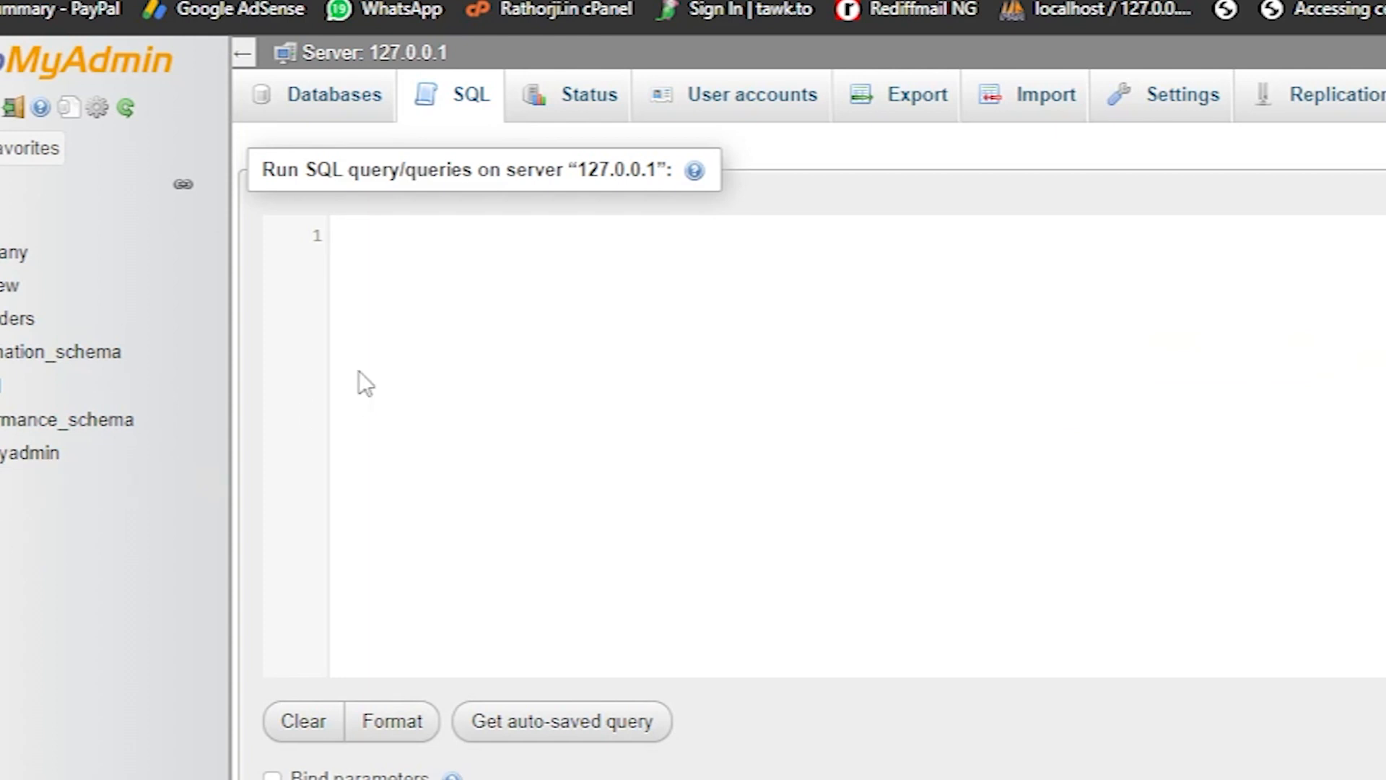
{"action": "type", "text": "crea"}
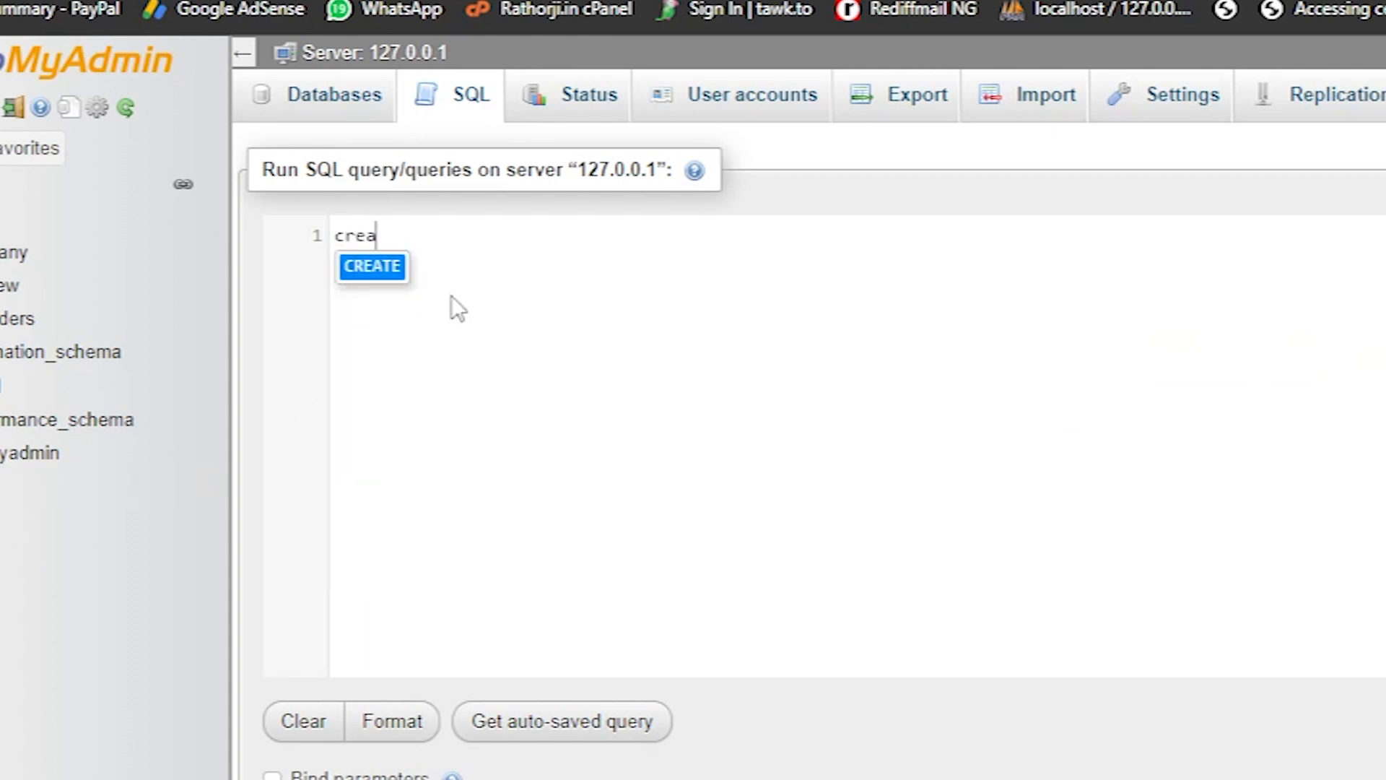
{"action": "key", "text": "Return"}
{"action": "type", "text": "tab"}
{"action": "key", "text": "Return"}
{"action": "type", "text": "cu"}
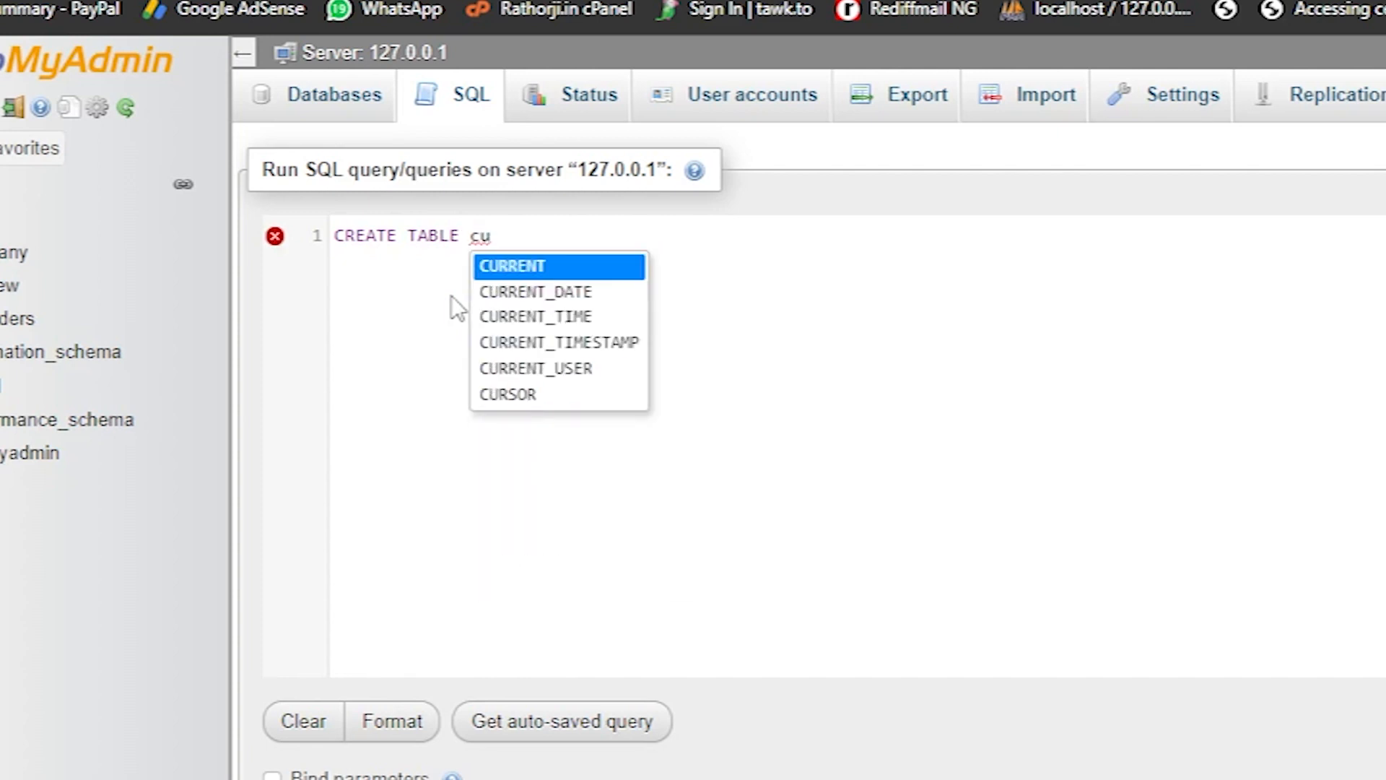
{"action": "type", "text": "stomer"}
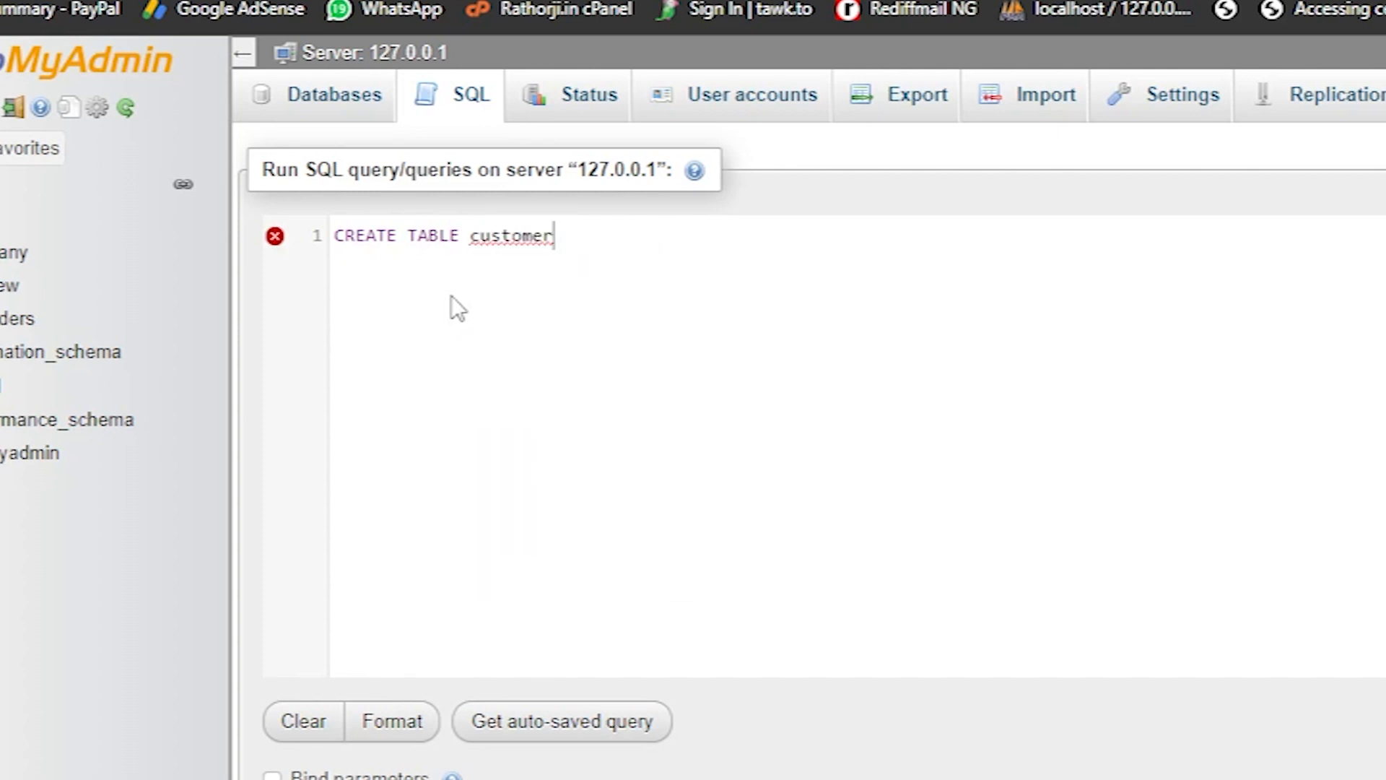
{"action": "type", "text": "s  ()"}
{"action": "key", "text": "BackSpace"}
{"action": "key", "text": "BackSpace"}
{"action": "key", "text": "BackSpace"}
{"action": "key", "text": "BackSpace"}
{"action": "type", "text": "()"}
{"action": "key", "text": "Right"}
{"action": "type", "text": ";"}
{"action": "key", "text": "Left"}
{"action": "key", "text": "Left"}
{"action": "key", "text": "Left"}
{"action": "key", "text": "Right"}
Define an id column of type INT(10) inside the CREATE TABLE customers parentheses
{"action": "type", "text": "id in"}
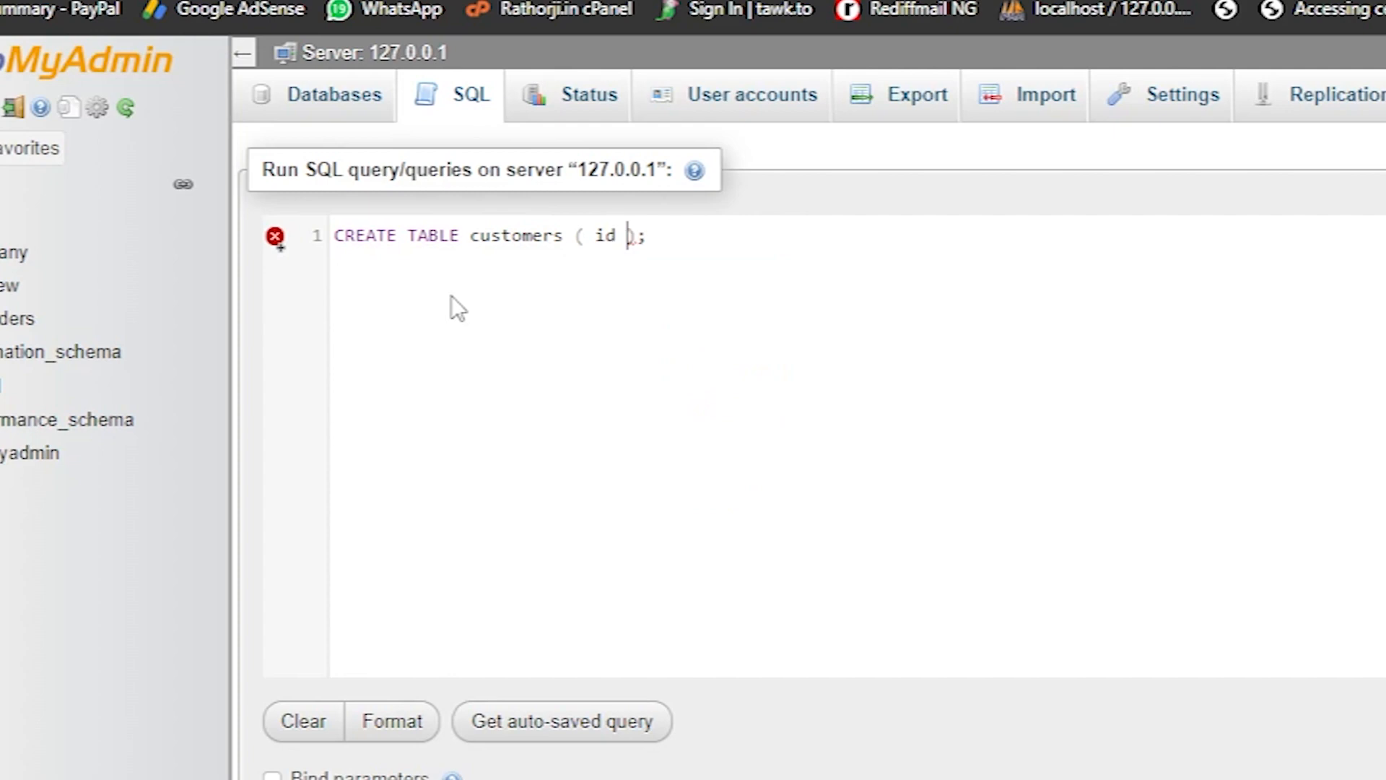
{"action": "key", "text": "Return"}
{"action": "key", "text": "BackSpace"}
{"action": "key", "text": "BackSpace"}
{"action": "type", "text": "int"}
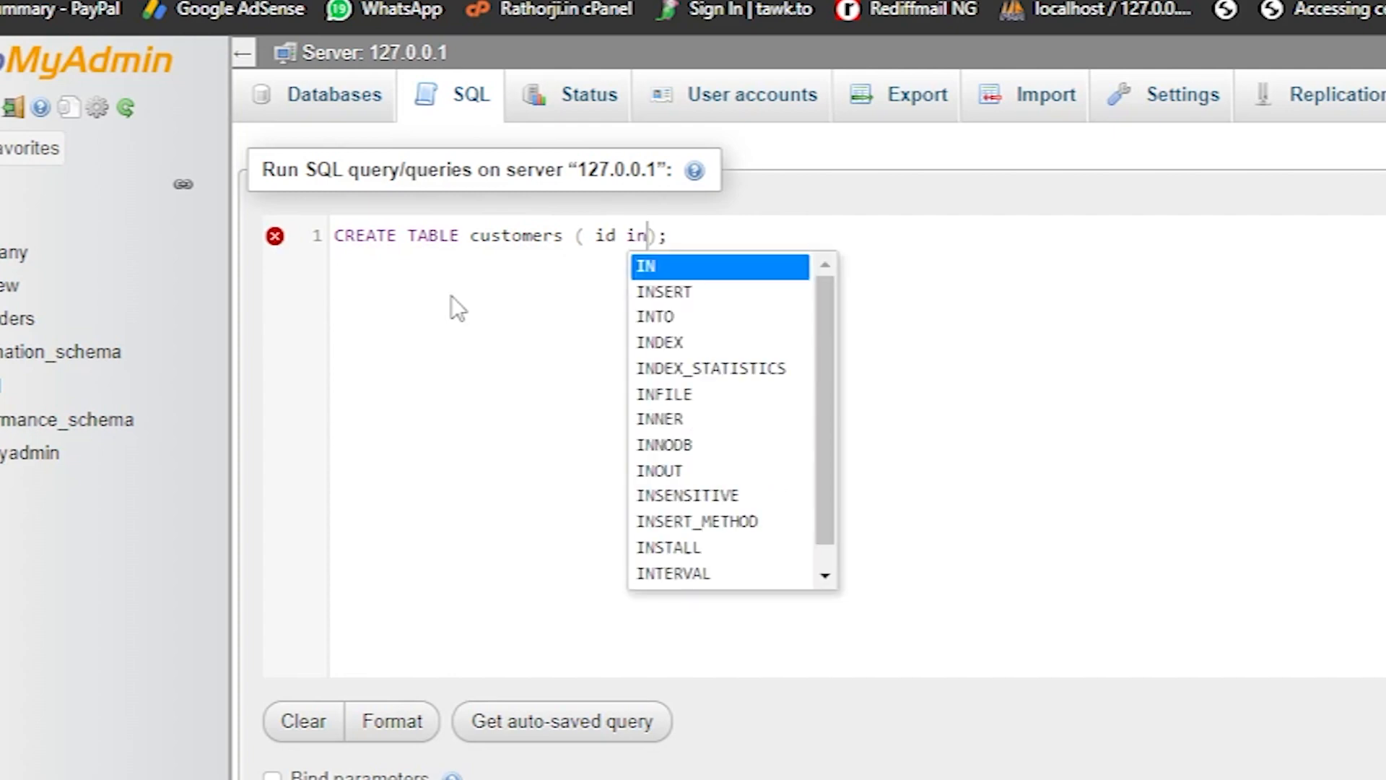
{"action": "key", "text": "BackSpace"}
{"action": "key", "text": "BackSpace"}
{"action": "key", "text": "BackSpace"}
{"action": "type", "text": "INT("}
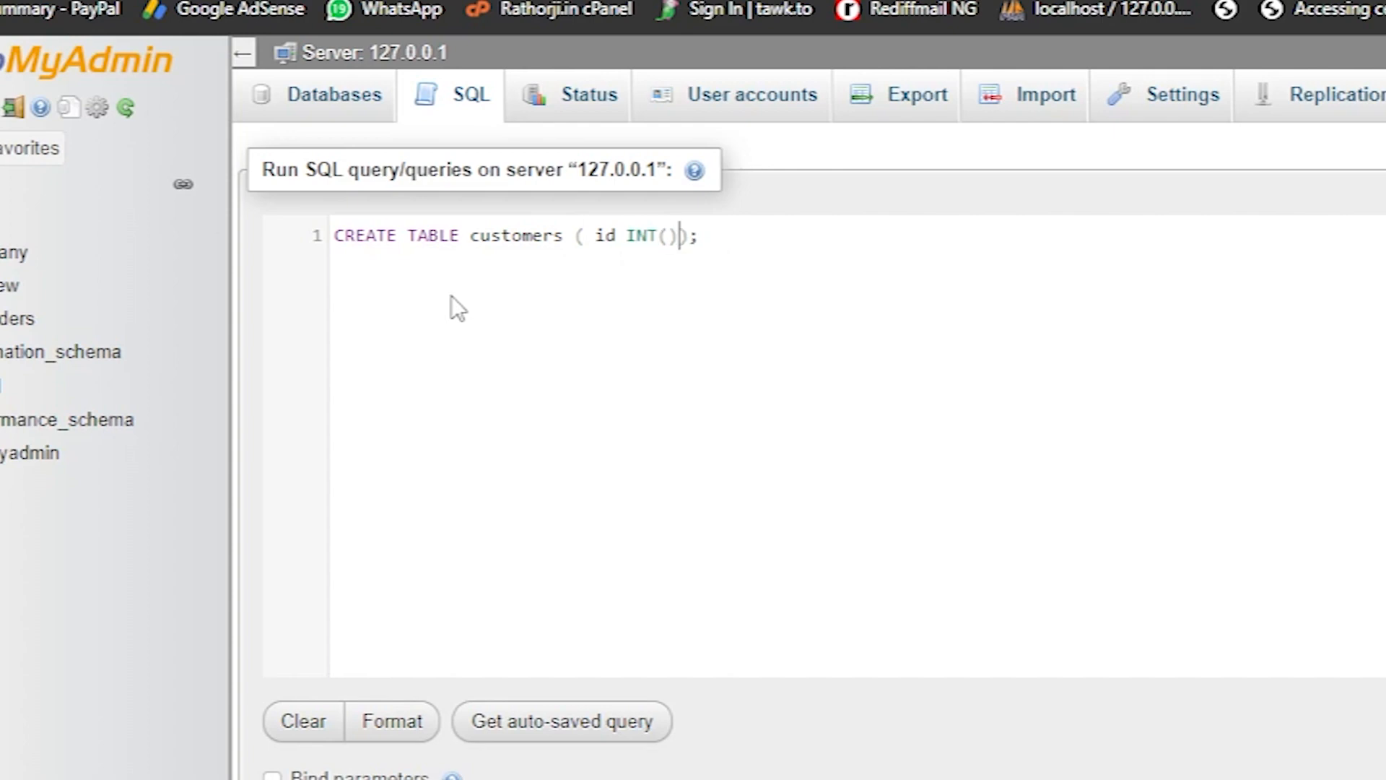
{"action": "type", "text": "10), NAME"}
Add a name column of type VARCHAR(50) after the id column in the statement
{"action": "key", "text": "BackSpace"}
{"action": "key", "text": "BackSpace"}
{"action": "key", "text": "BackSpace"}
{"action": "key", "text": "BackSpace"}
{"action": "type", "text": "name VAR"}
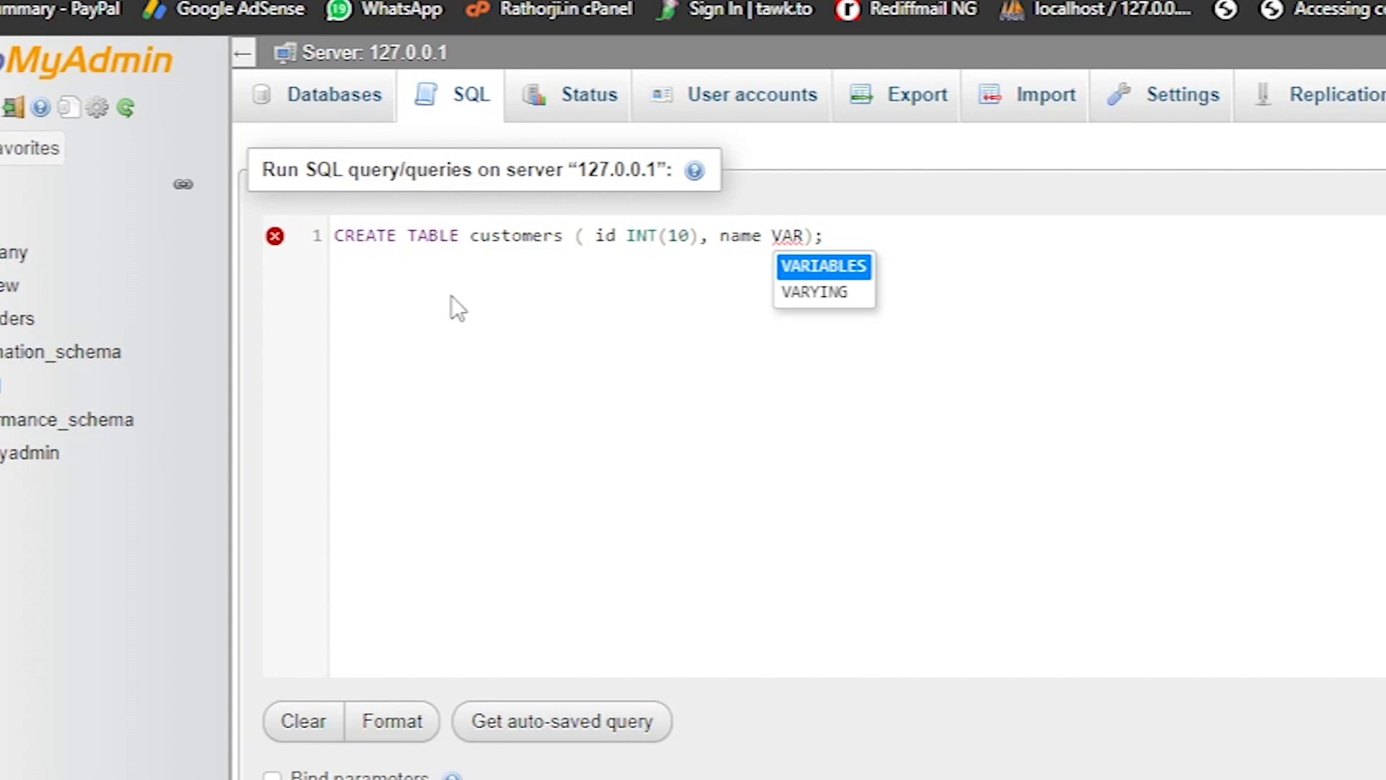
{"action": "type", "text": "CHAR()"}
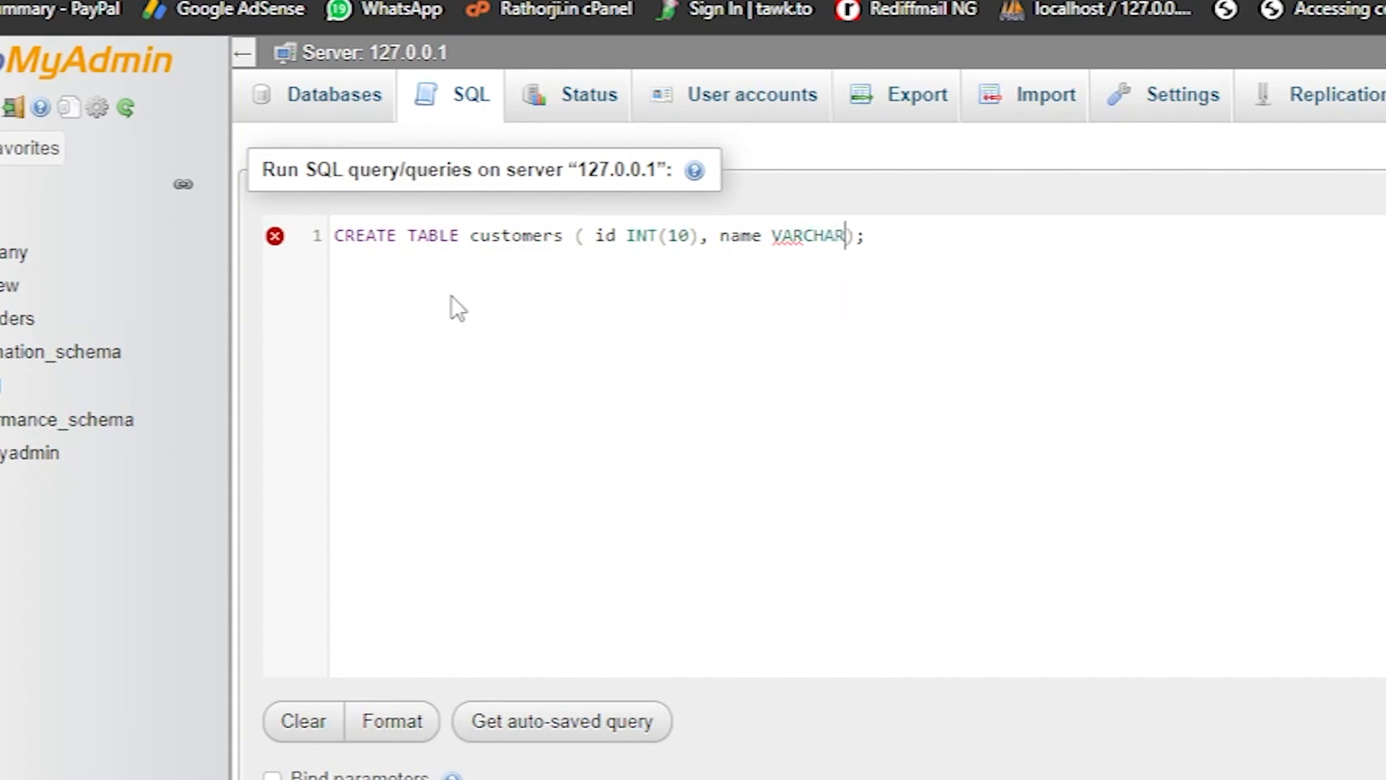
{"action": "key", "text": "Left"}
{"action": "type", "text": "50"}
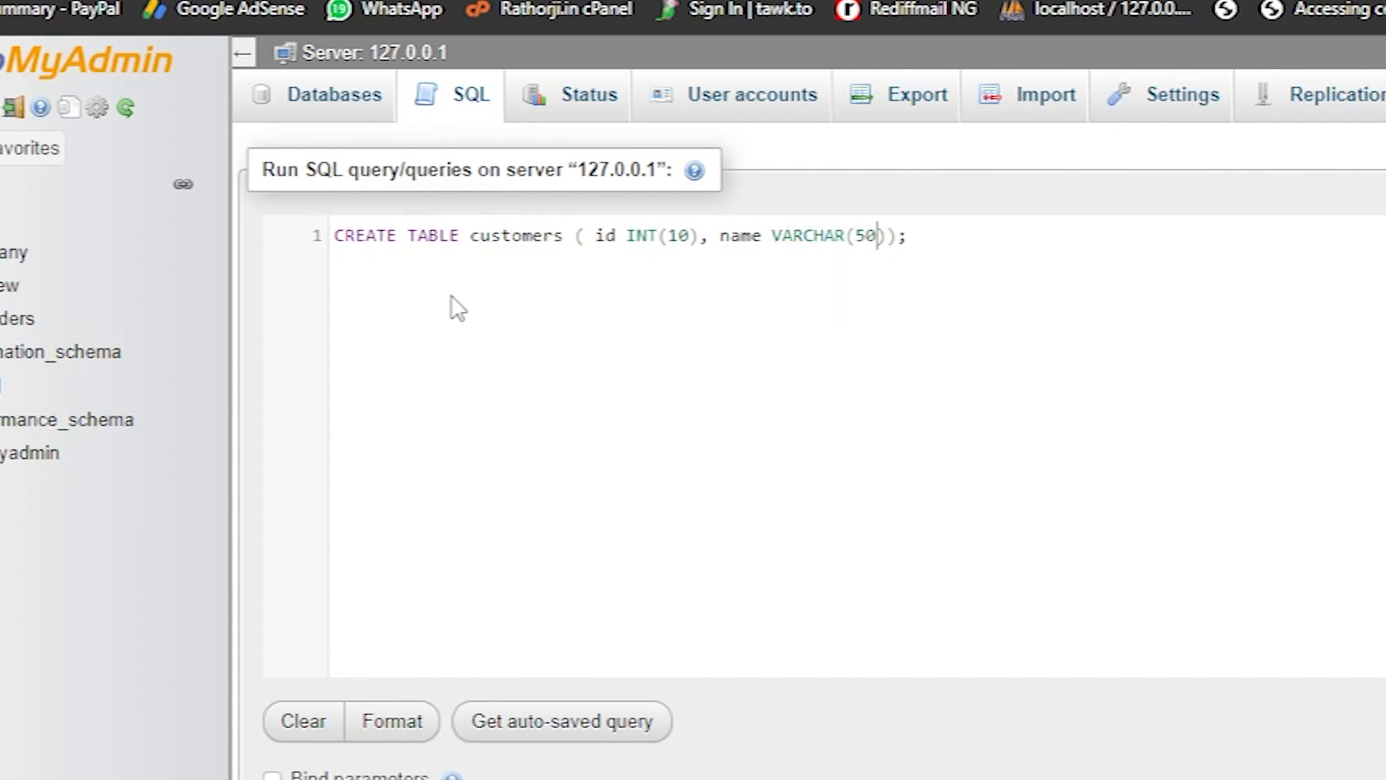
Add a city column of type VARCHAR(50) after the name column in the statement
{"action": "key", "text": "Right"}
{"action": "type", "text": ", CITY"}
{"action": "key", "text": "BackSpace"}
{"action": "key", "text": "BackSpace"}
{"action": "key", "text": "BackSpace"}
{"action": "key", "text": "BackSpace"}
{"action": "type", "text": "city"}
{"action": "key", "text": "BackSpace"}
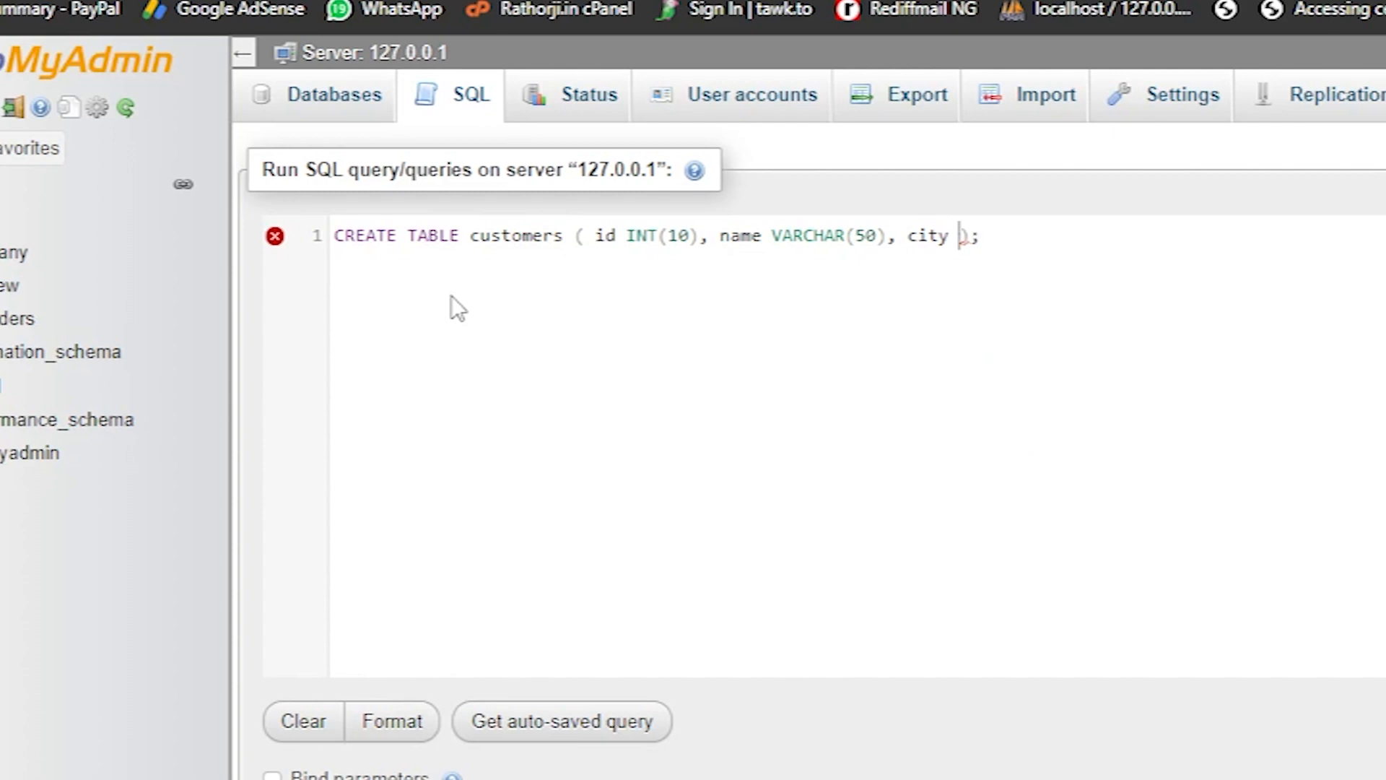
{"action": "type", "text": "VARCHA"}
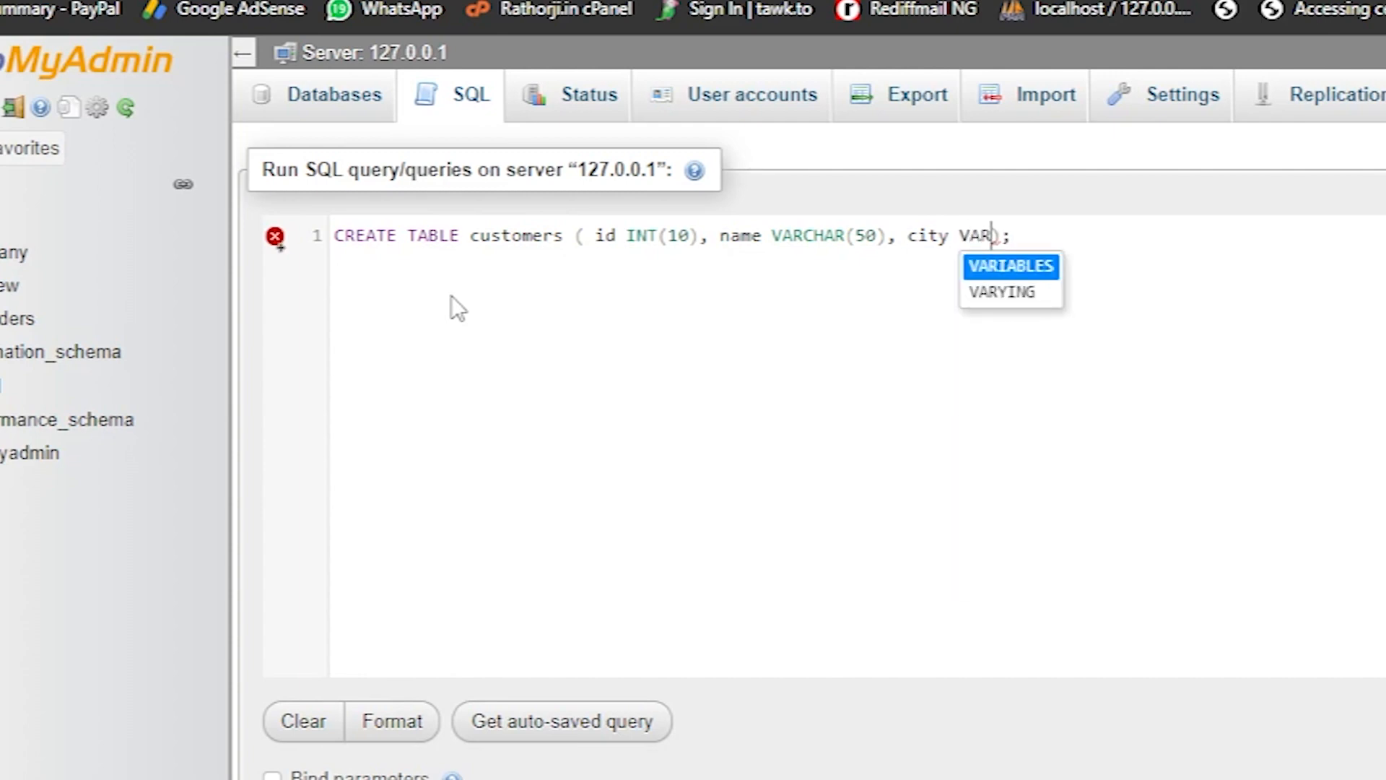
{"action": "type", "text": "R()"}
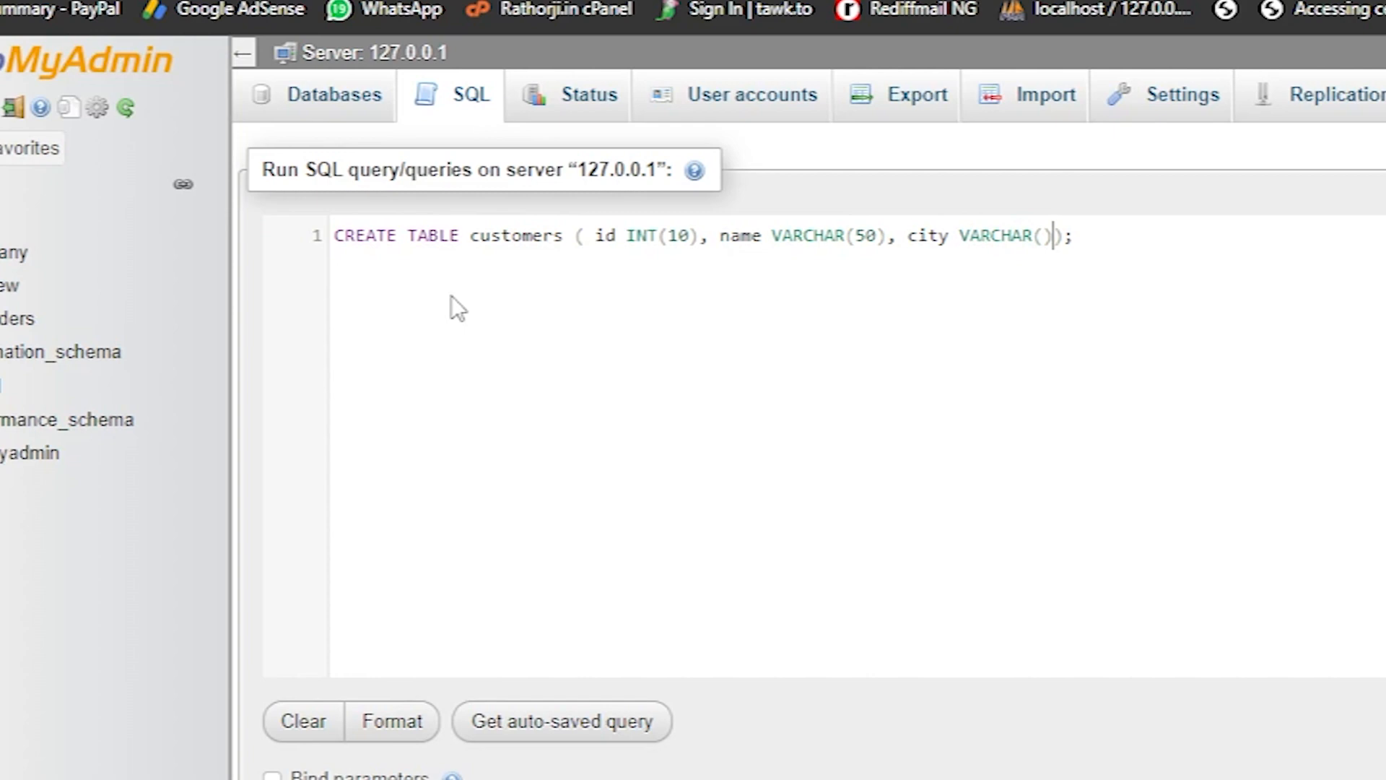
{"action": "type", "text": "50), pri"}
Finish the customers statement with PRIMARY KEY(id) and try to run it at server level
{"action": "key", "text": "Return"}
{"action": "type", "text": "key"}
{"action": "key", "text": "Return"}
{"action": "type", "text": "(ID"}
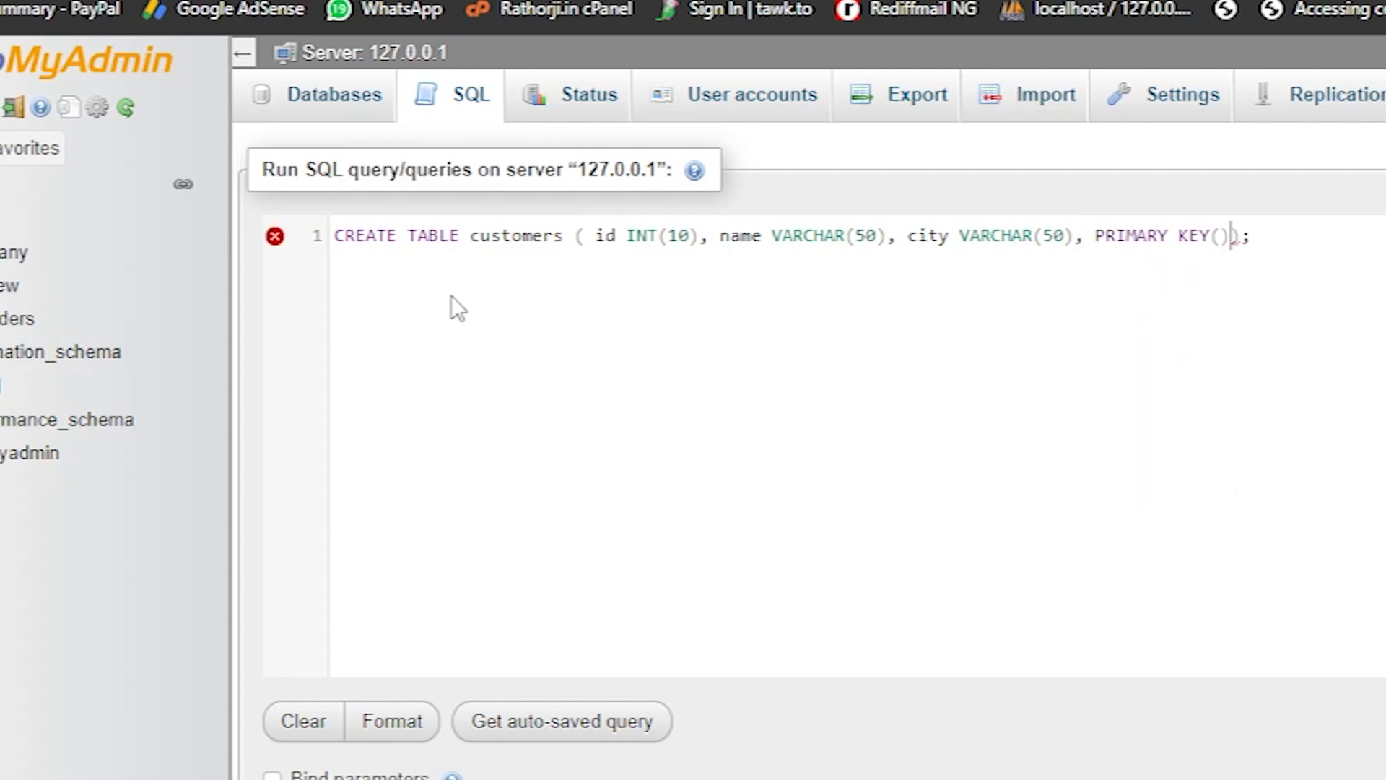
{"action": "key", "text": "BackSpace"}
{"action": "key", "text": "BackSpace"}
{"action": "type", "text": "id"}
{"action": "double_click", "coordinate": [607, 236]}
{"action": "left_click", "coordinate": [1318, 304]}
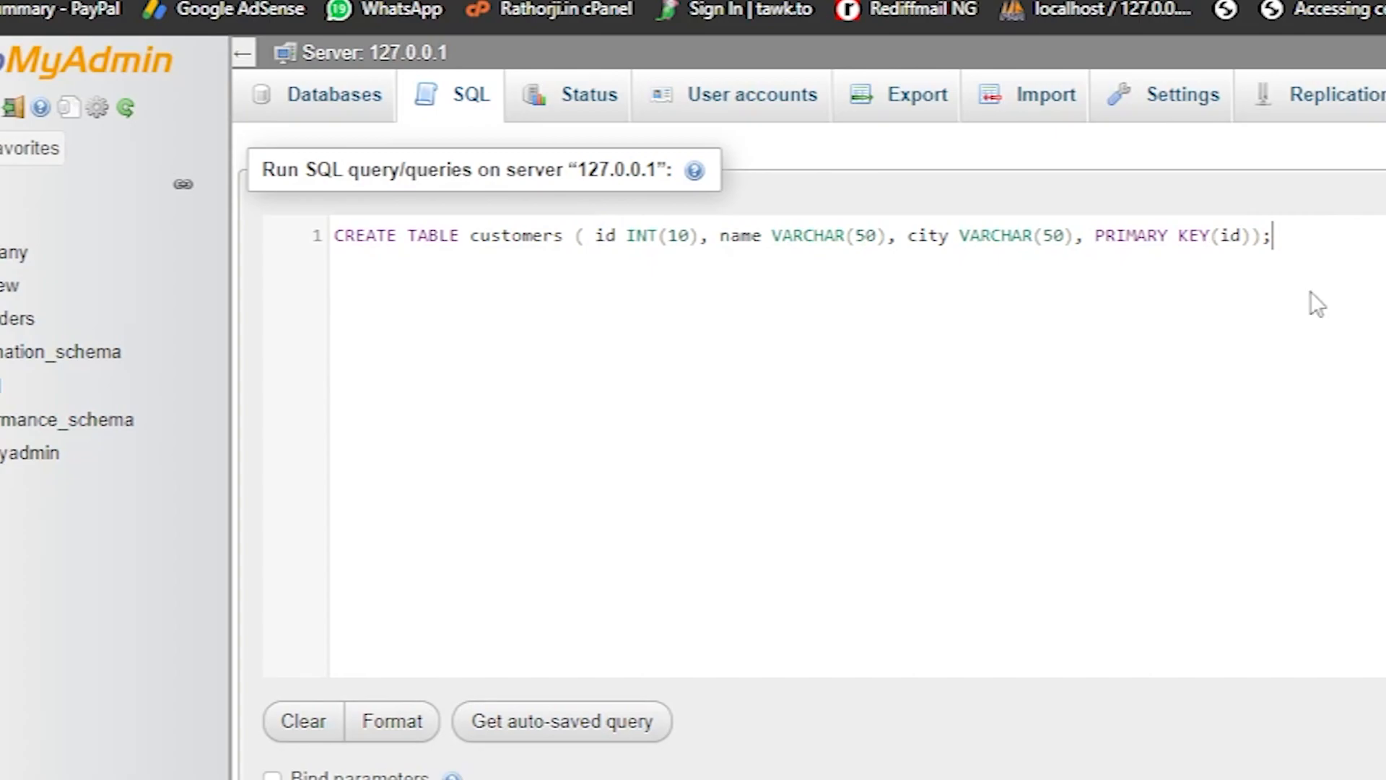
{"action": "left_click", "coordinate": [846, 517]}
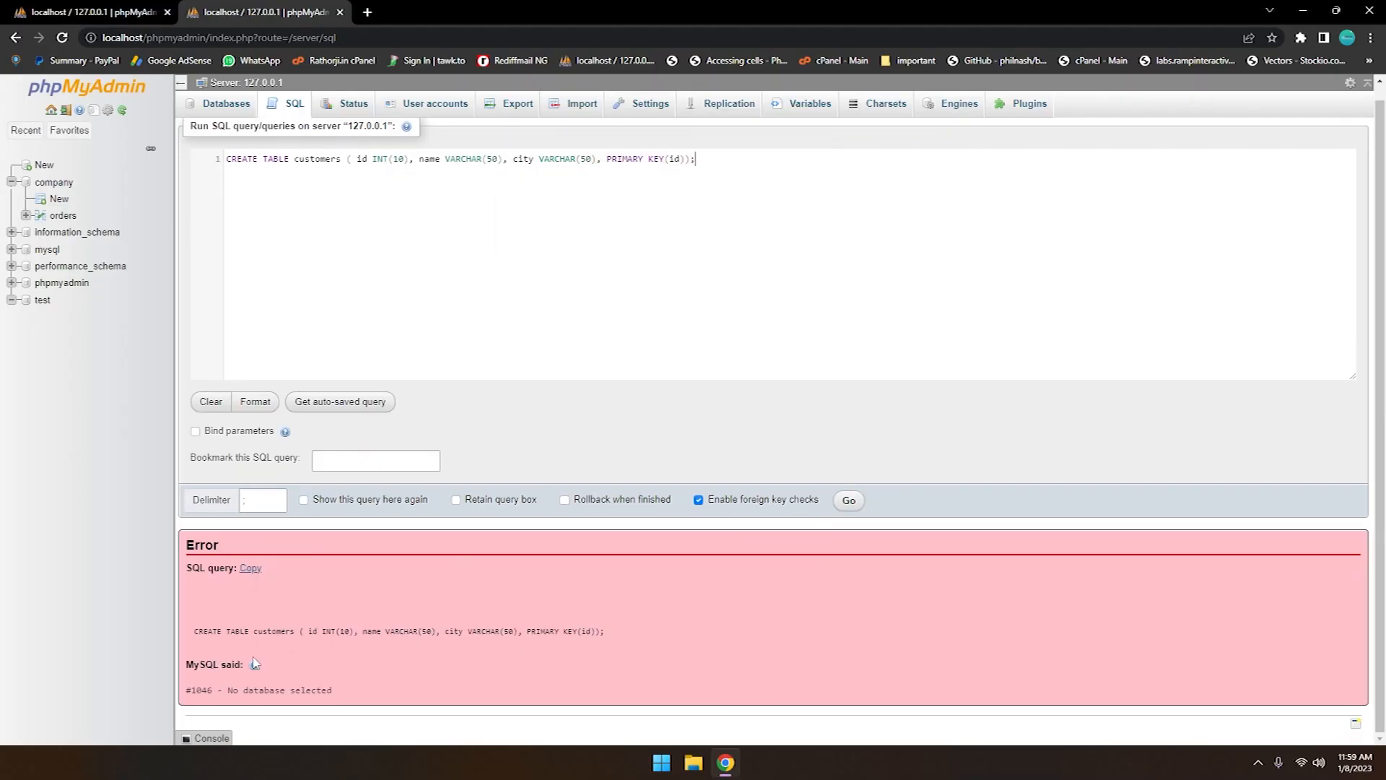
Replace the CREATE TABLE query with USE test; and run it
{"action": "left_click_drag", "start_coordinate": [733, 159], "coordinate": [216, 159]}
{"action": "key", "text": "ctrl+c"}
{"action": "key", "text": "BackSpace"}
{"action": "type", "text": "USE"}
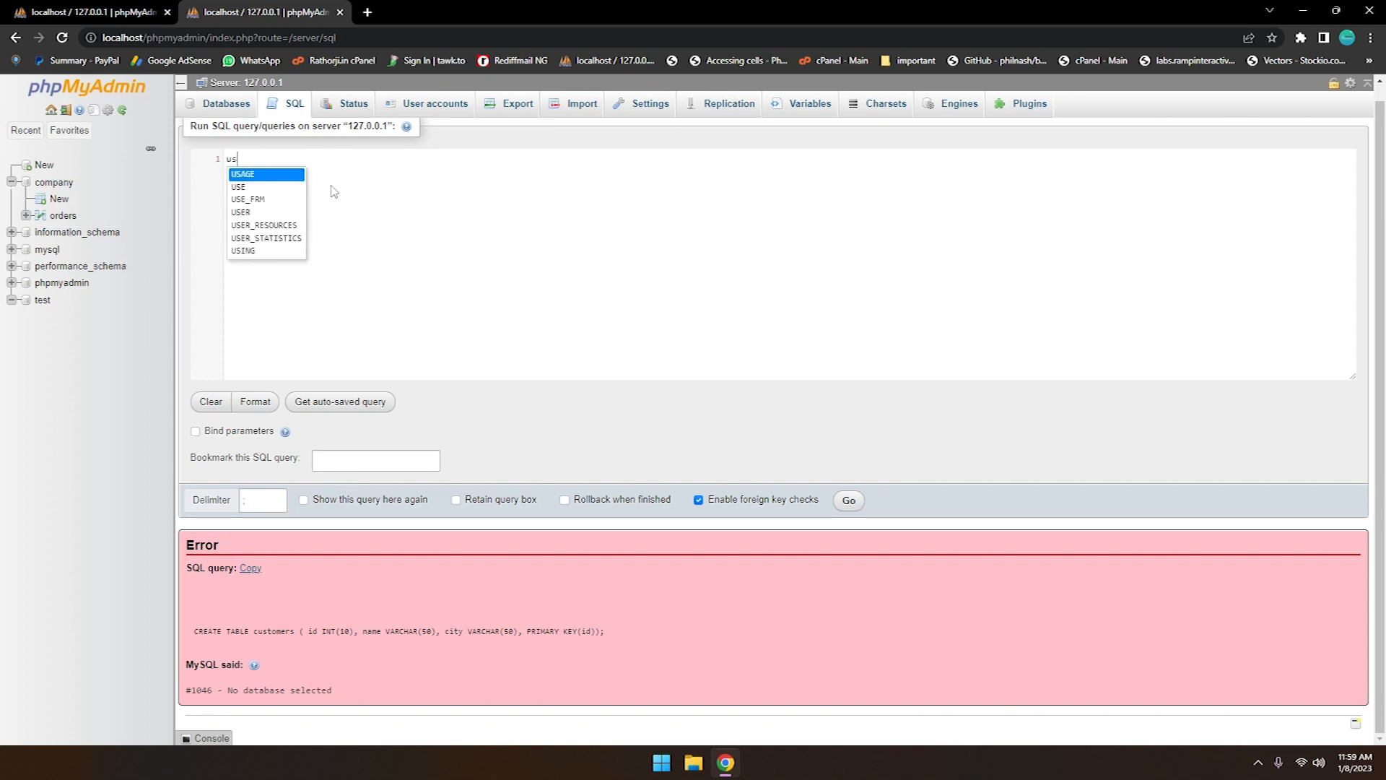
{"action": "type", "text": " test;"}
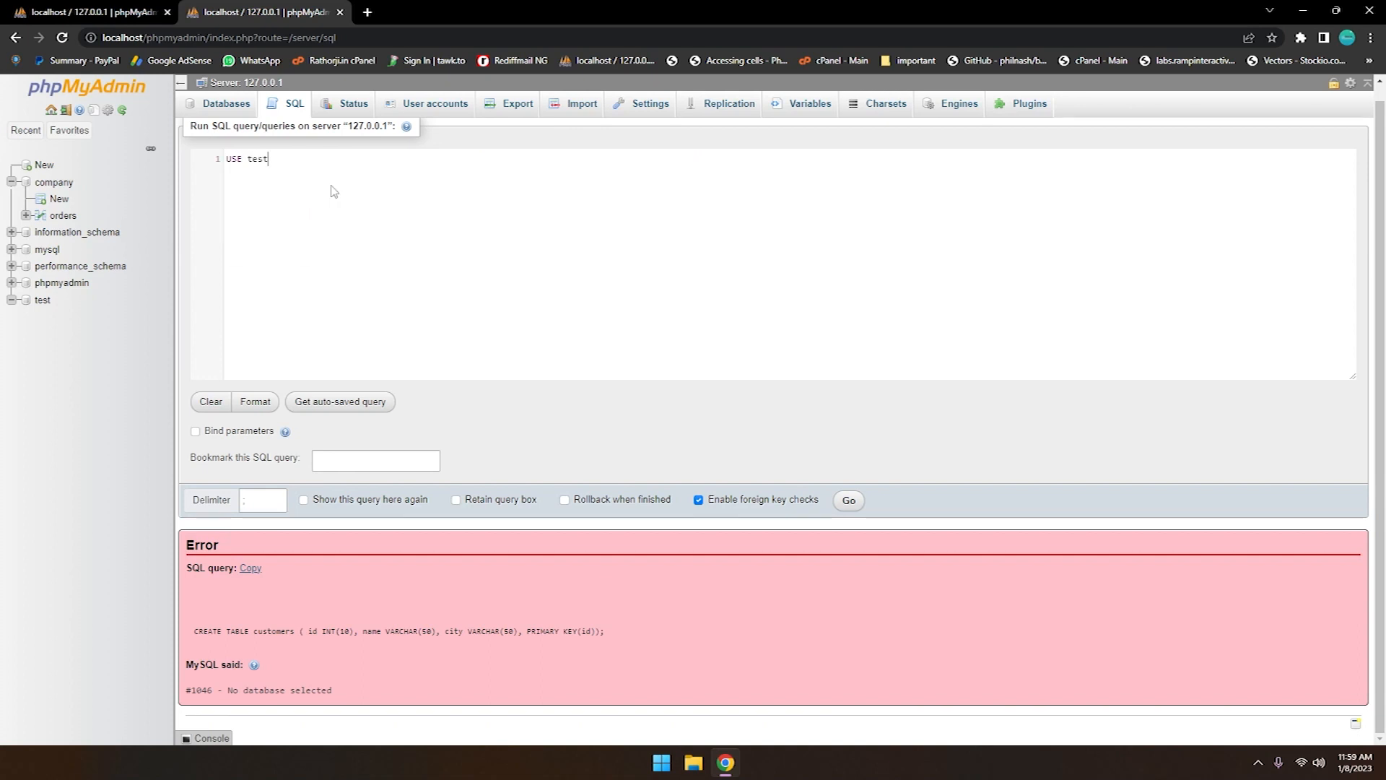
{"action": "left_click", "coordinate": [848, 501]}
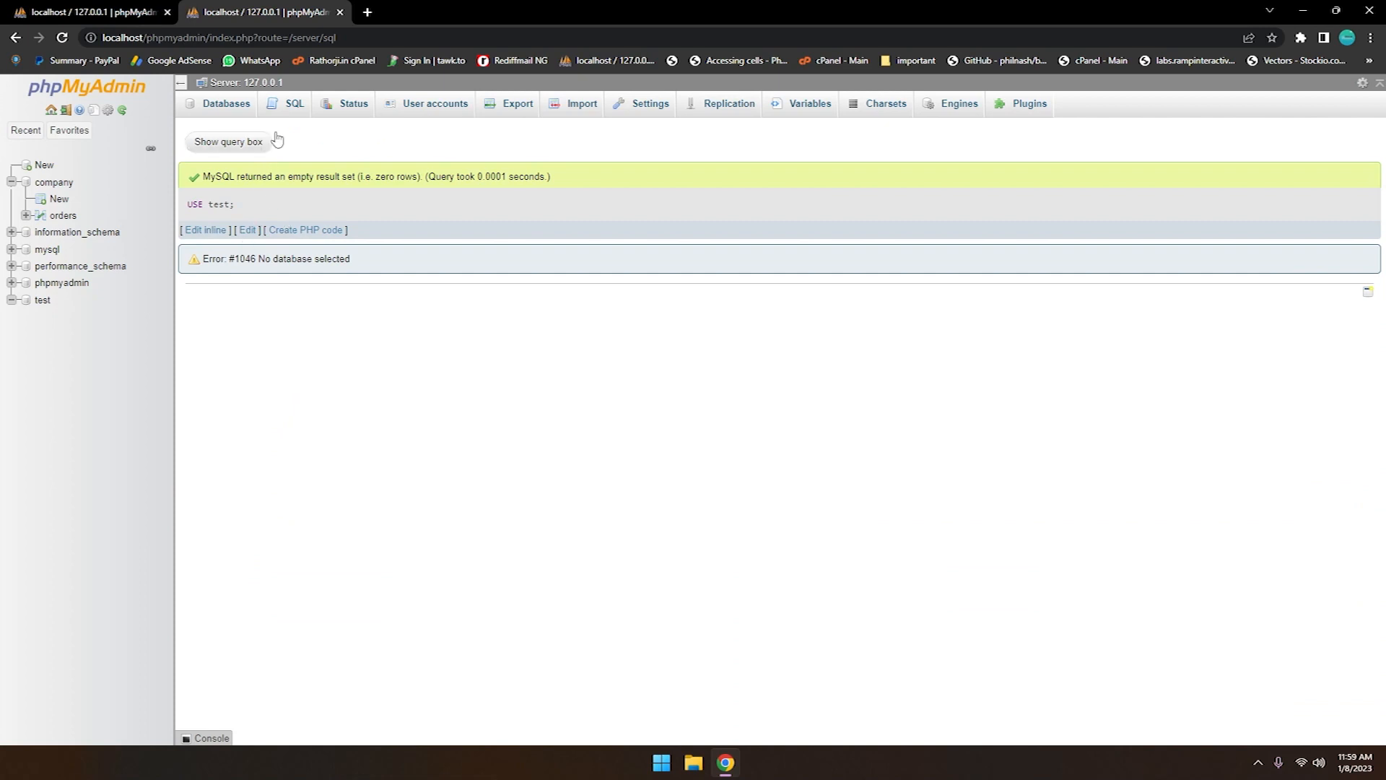
Try running the restored CREATE TABLE customers query again at server level, and open the test database
{"action": "left_click", "coordinate": [295, 104]}
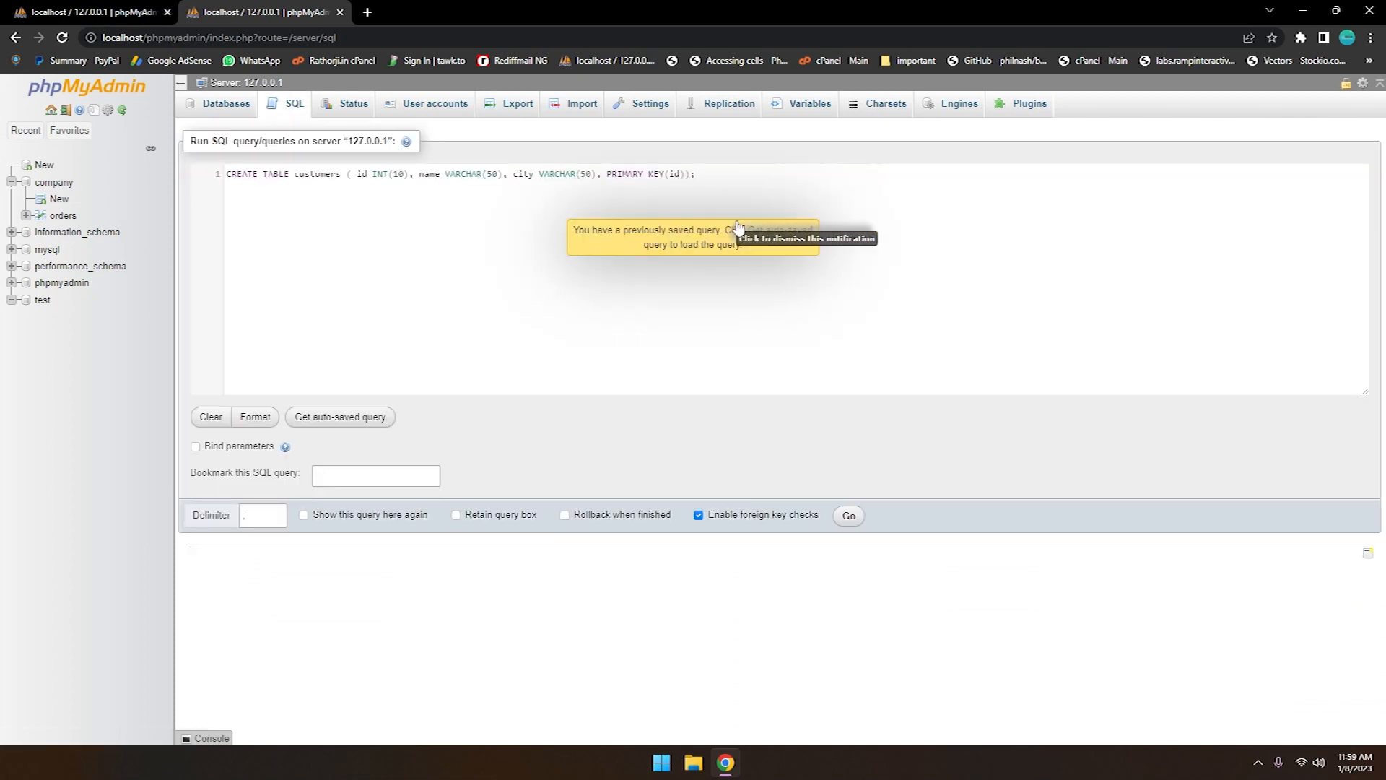
{"action": "left_click", "coordinate": [849, 517]}
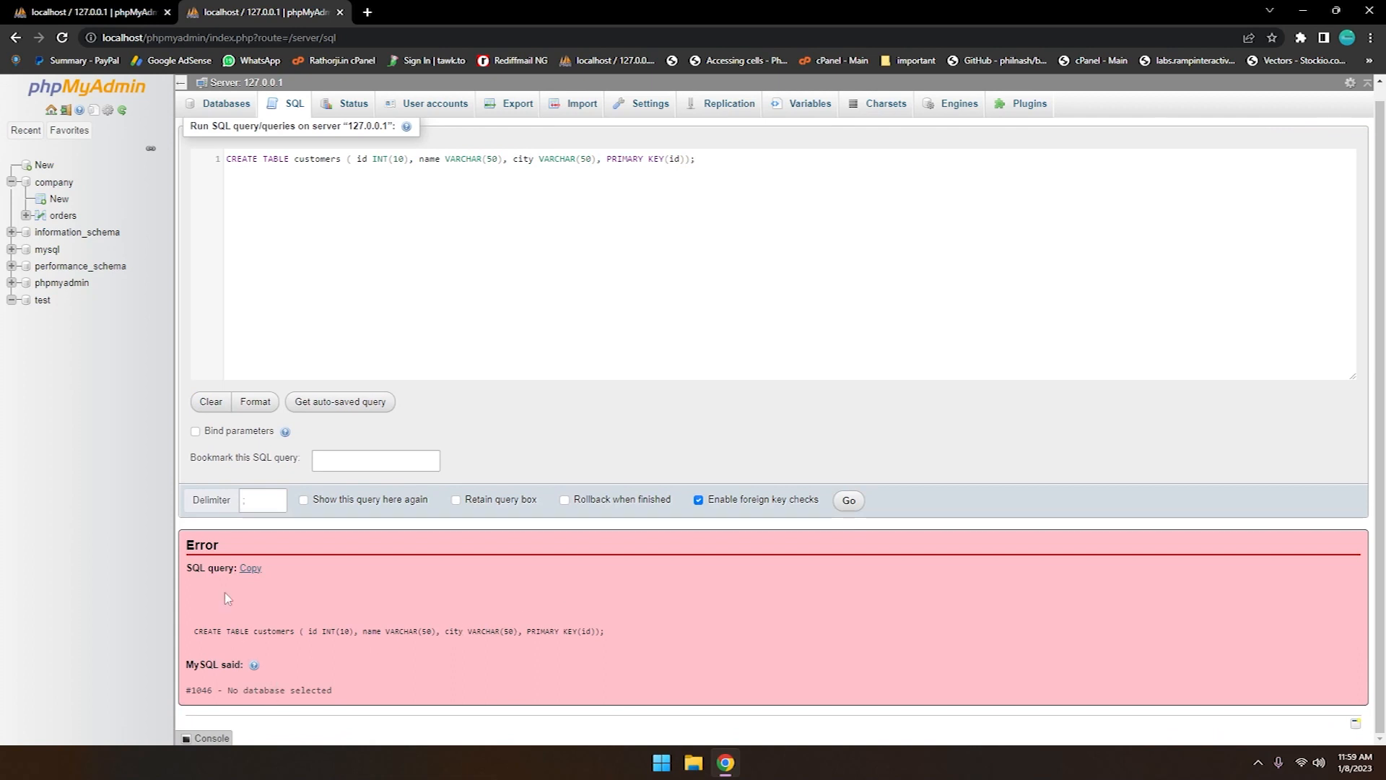
{"action": "left_click", "coordinate": [50, 302]}
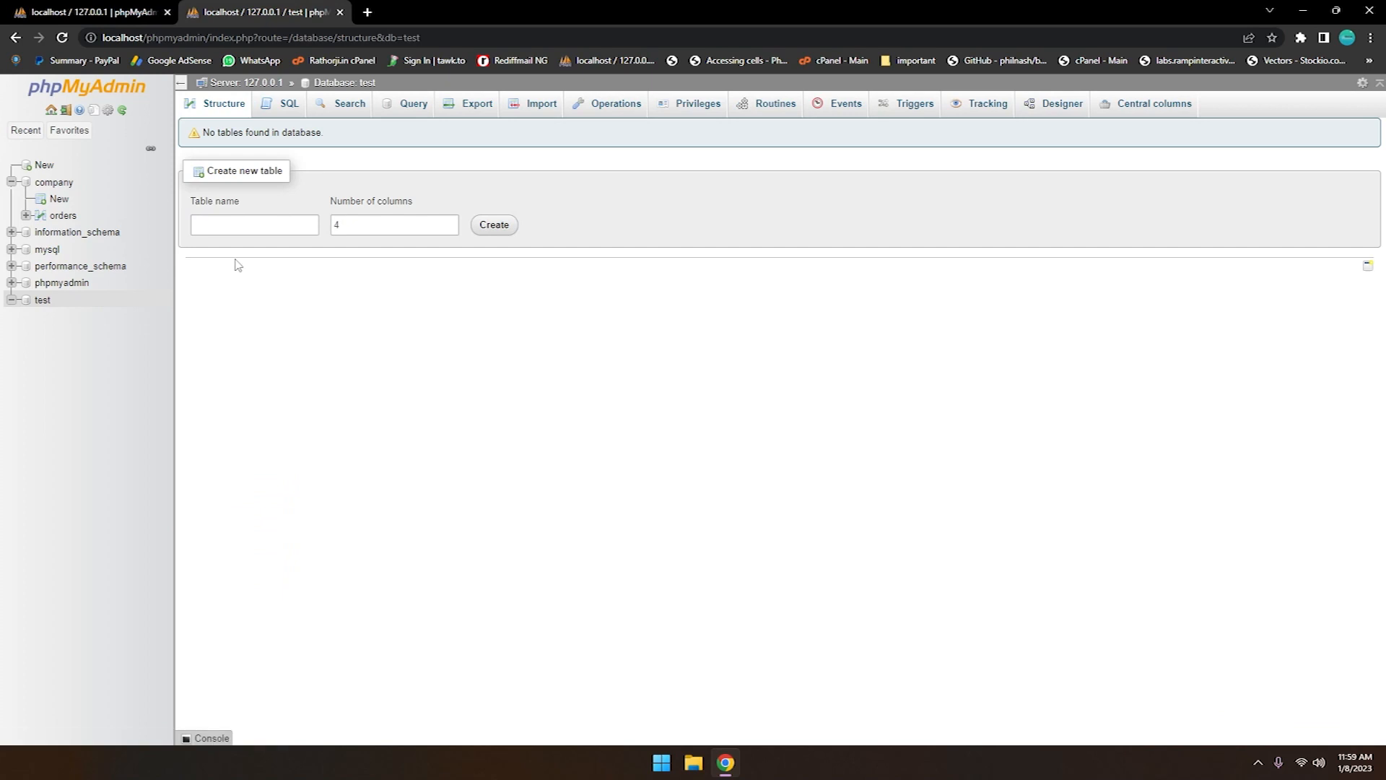
Run the copied CREATE TABLE customers query in the test database and browse the new customers table
{"action": "left_click", "coordinate": [291, 109]}
{"action": "key", "text": "ctrl+v"}
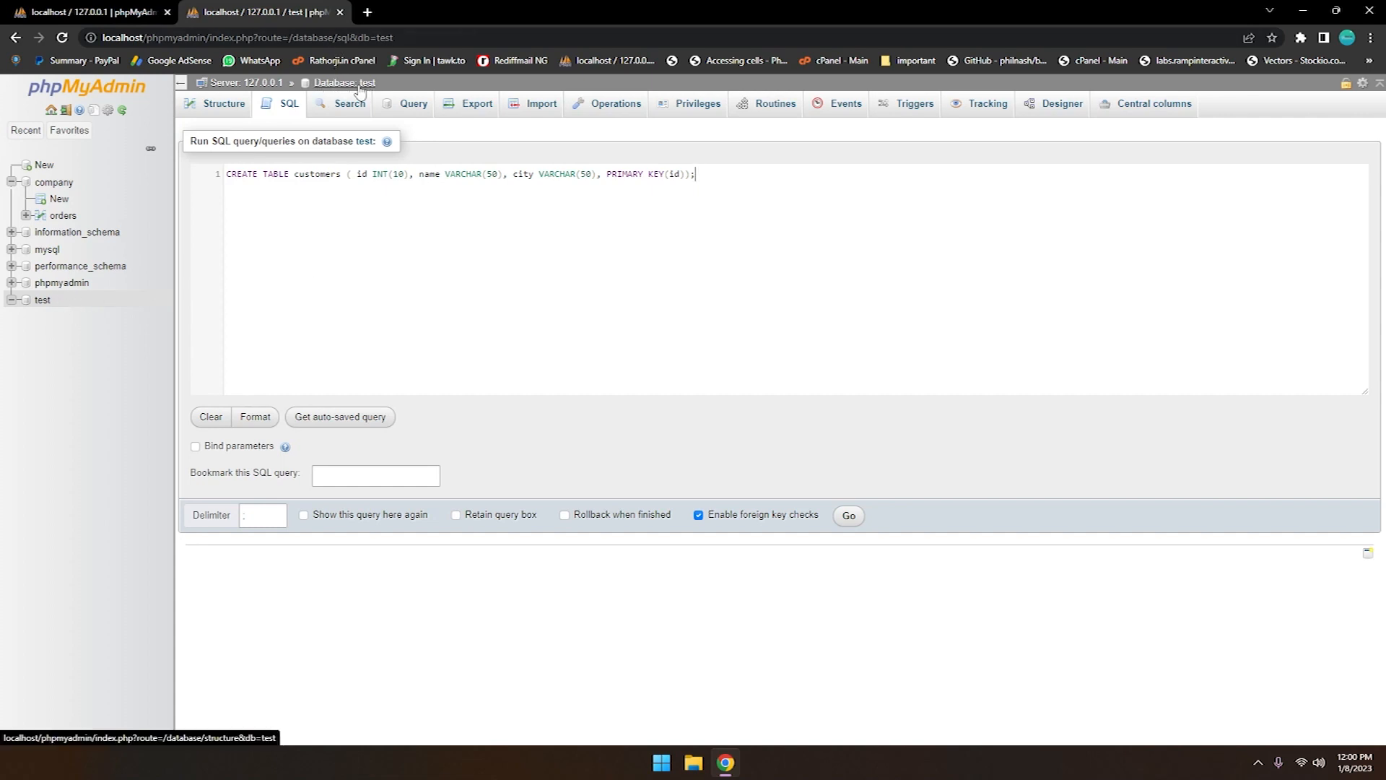
{"action": "double_click", "coordinate": [315, 175]}
{"action": "left_click", "coordinate": [848, 515]}
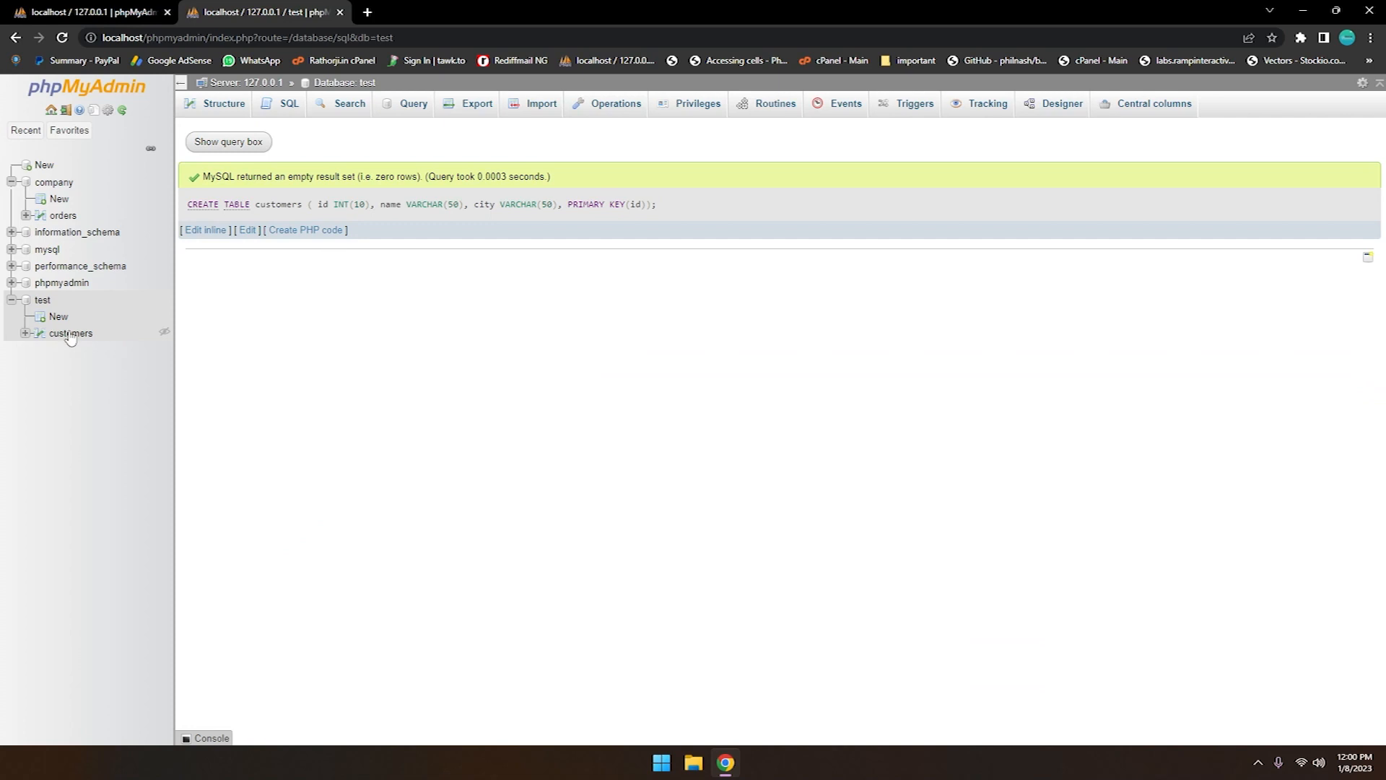
{"action": "left_click", "coordinate": [70, 333]}
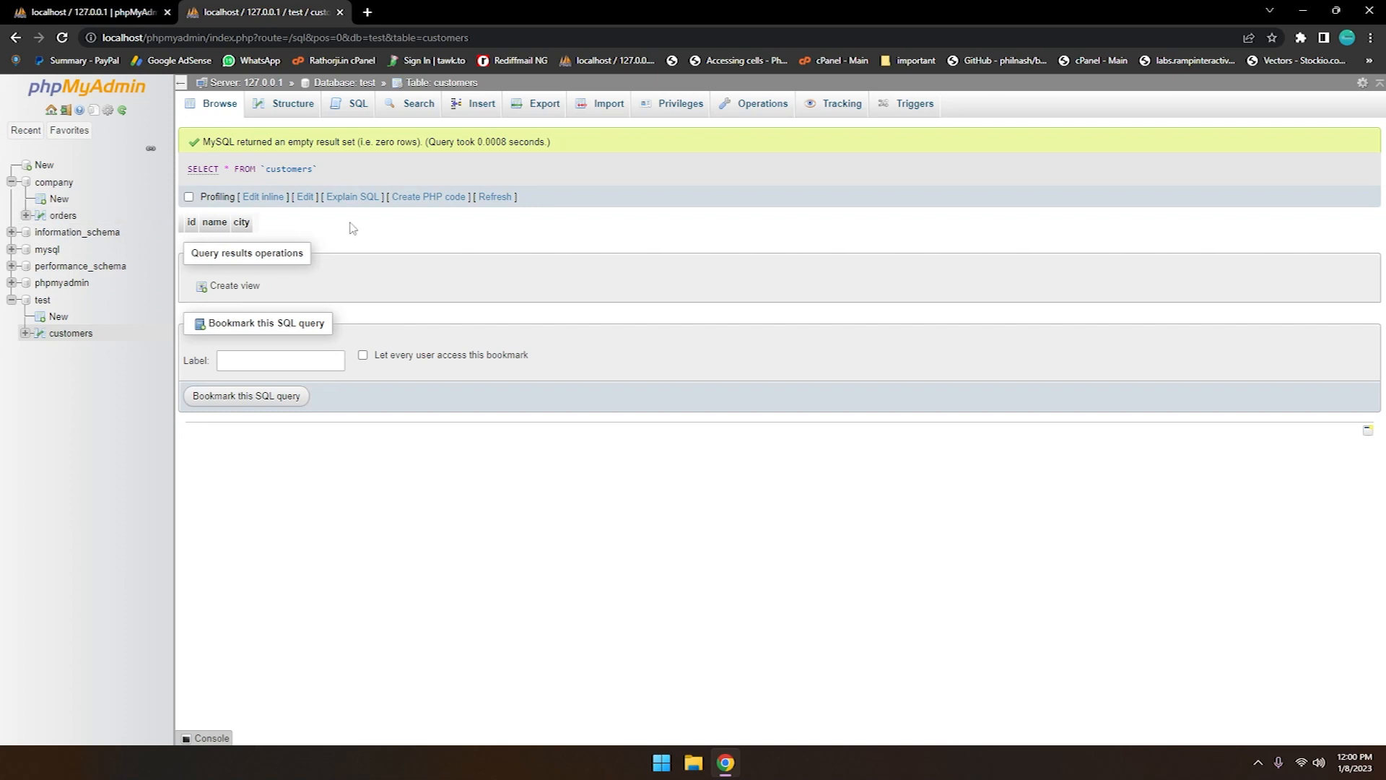
Export the company database with the Quick method in SQL format, saving it as company.sql on the Desktop
{"action": "left_click", "coordinate": [55, 182]}
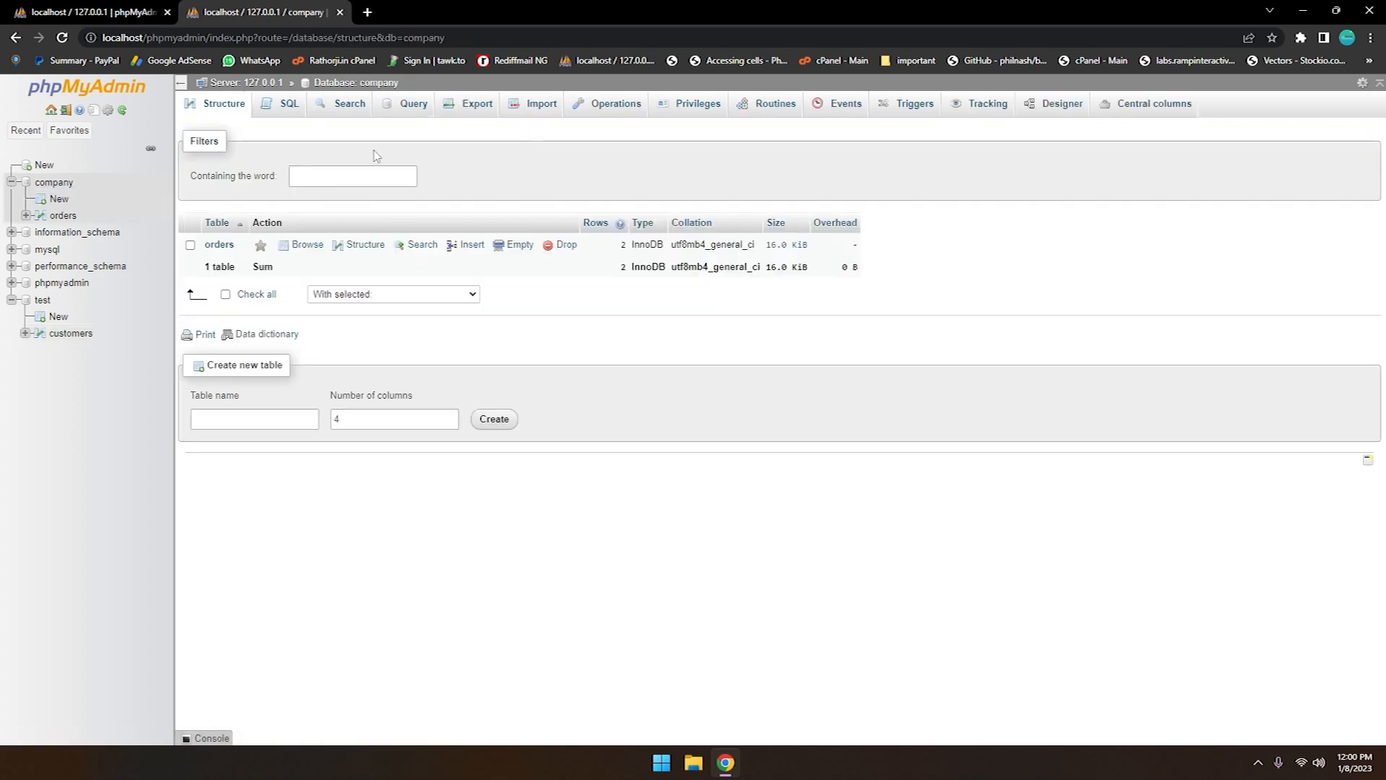
{"action": "left_click", "coordinate": [465, 114]}
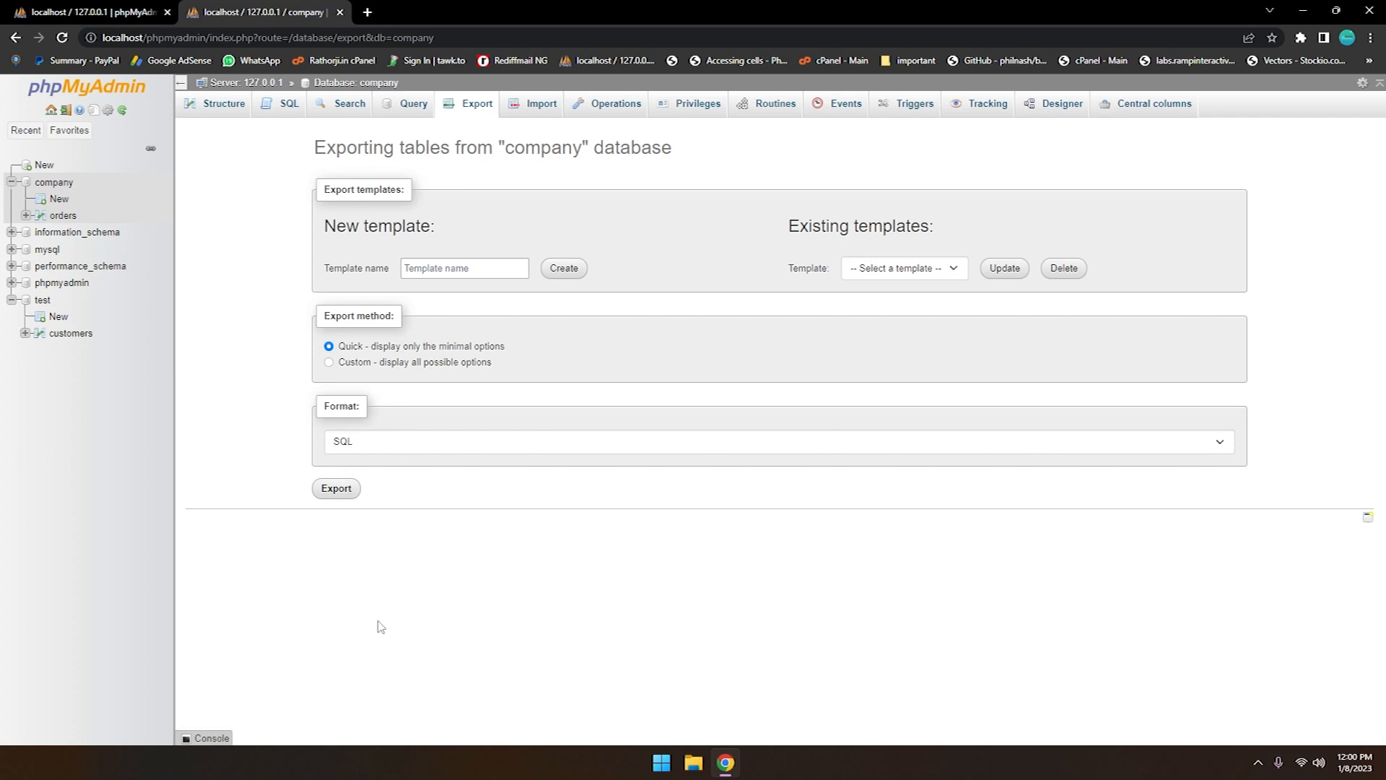
{"action": "left_click", "coordinate": [321, 497]}
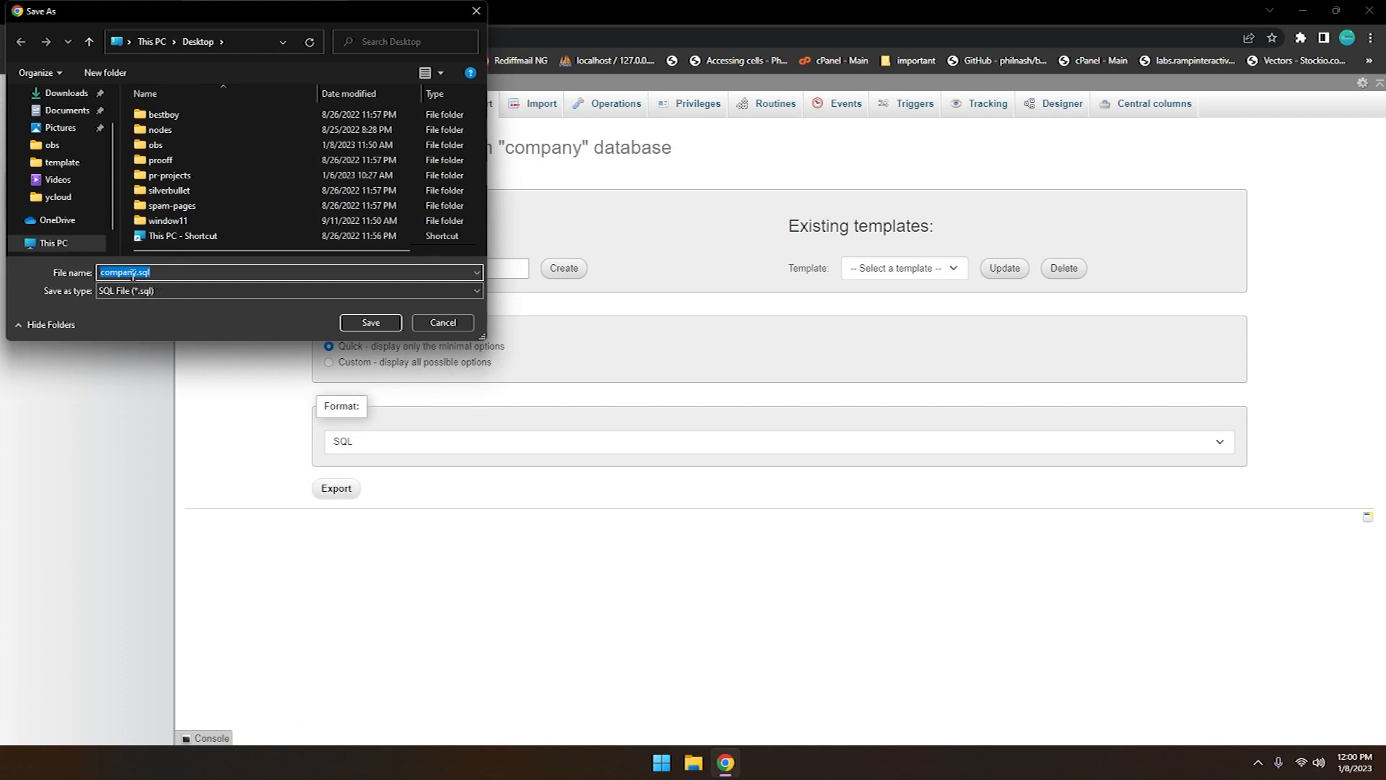
{"action": "scroll", "coordinate": [87, 185], "scroll_direction": "up", "scroll_amount": 2}
{"action": "left_click", "coordinate": [91, 118]}
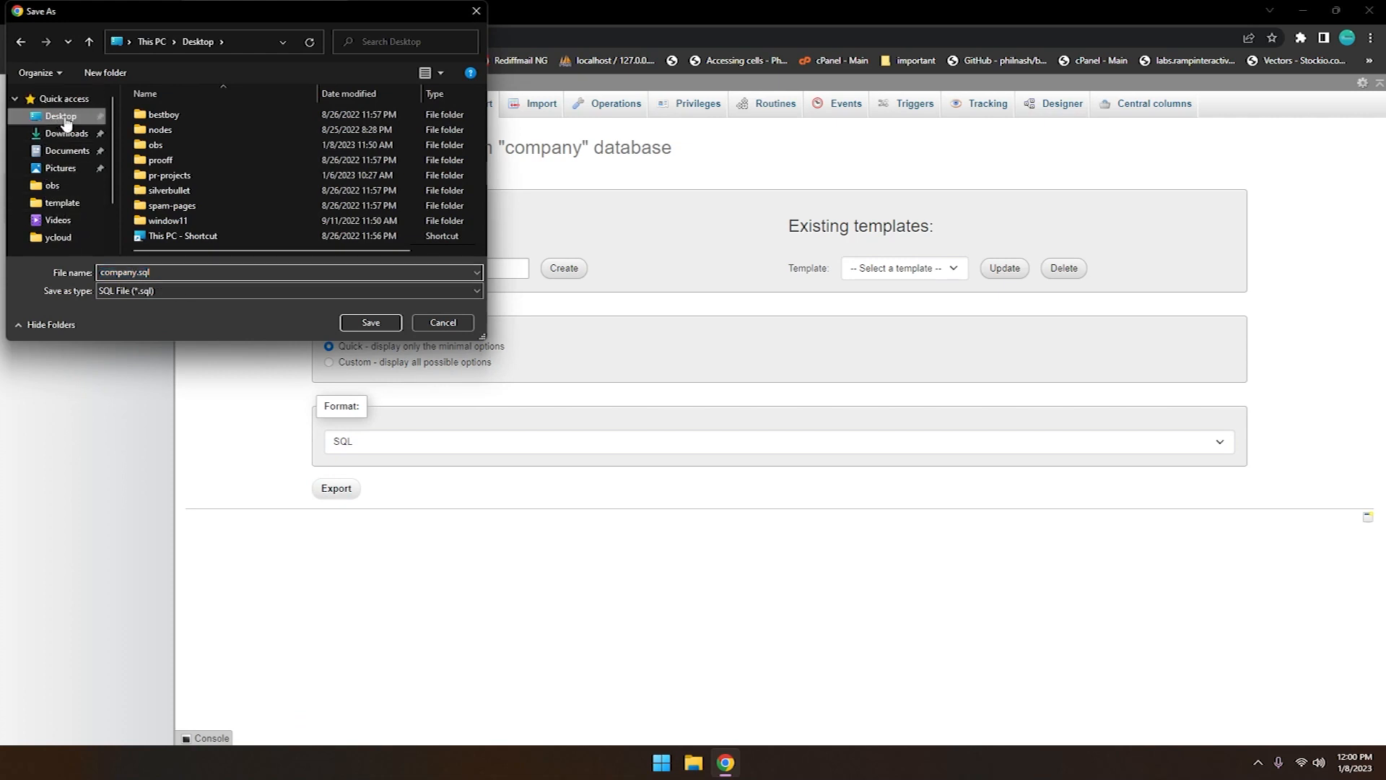
{"action": "left_click", "coordinate": [371, 322]}
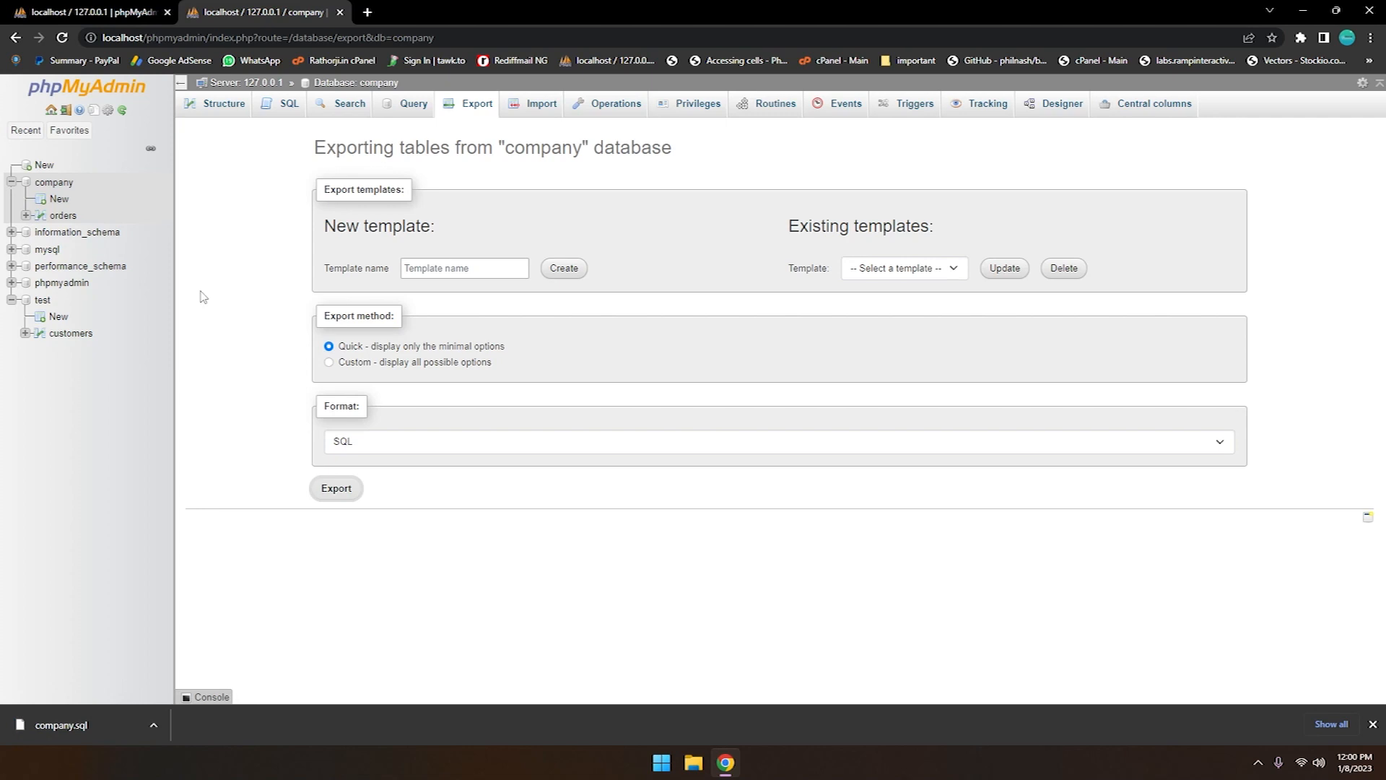
Drop the company database from the server's database list
{"action": "left_click", "coordinate": [51, 111]}
{"action": "left_click", "coordinate": [221, 105]}
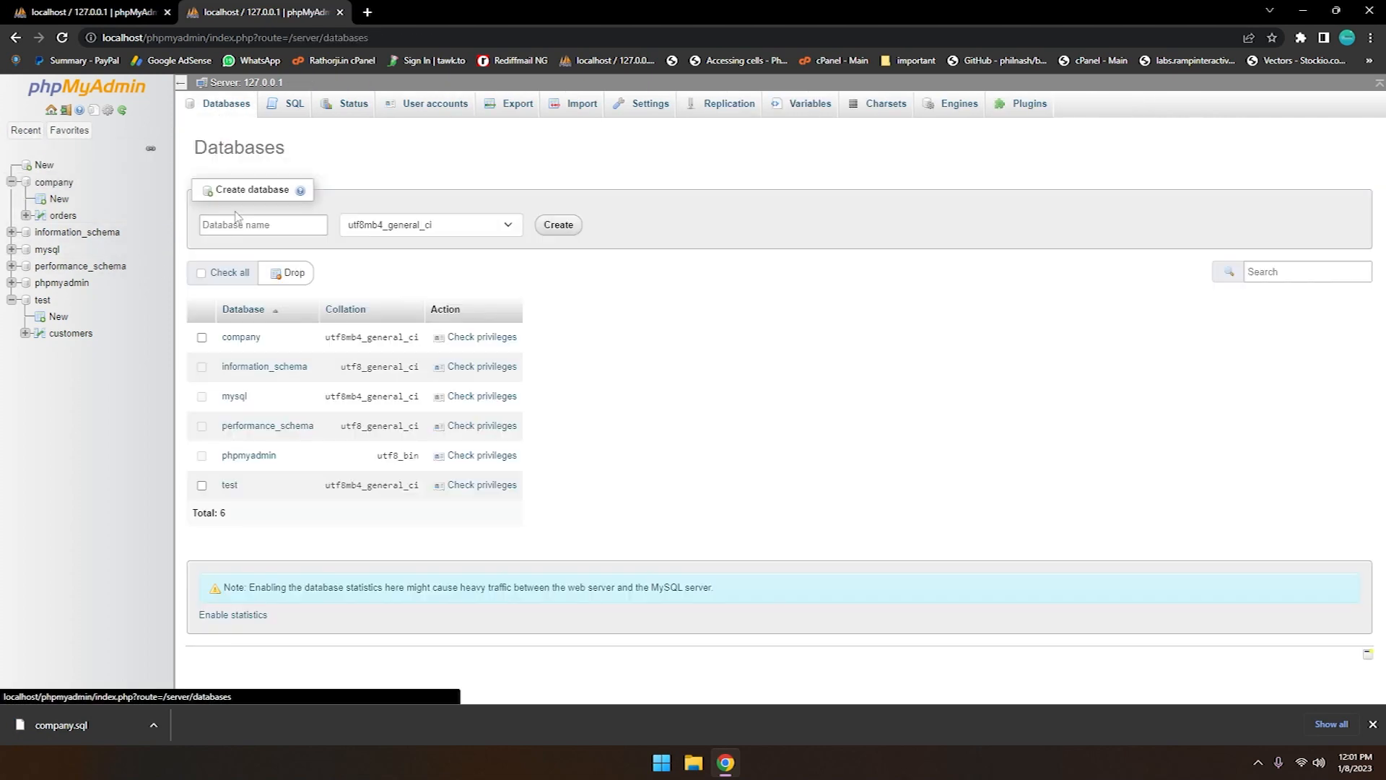
{"action": "left_click", "coordinate": [202, 339]}
{"action": "left_click", "coordinate": [295, 275]}
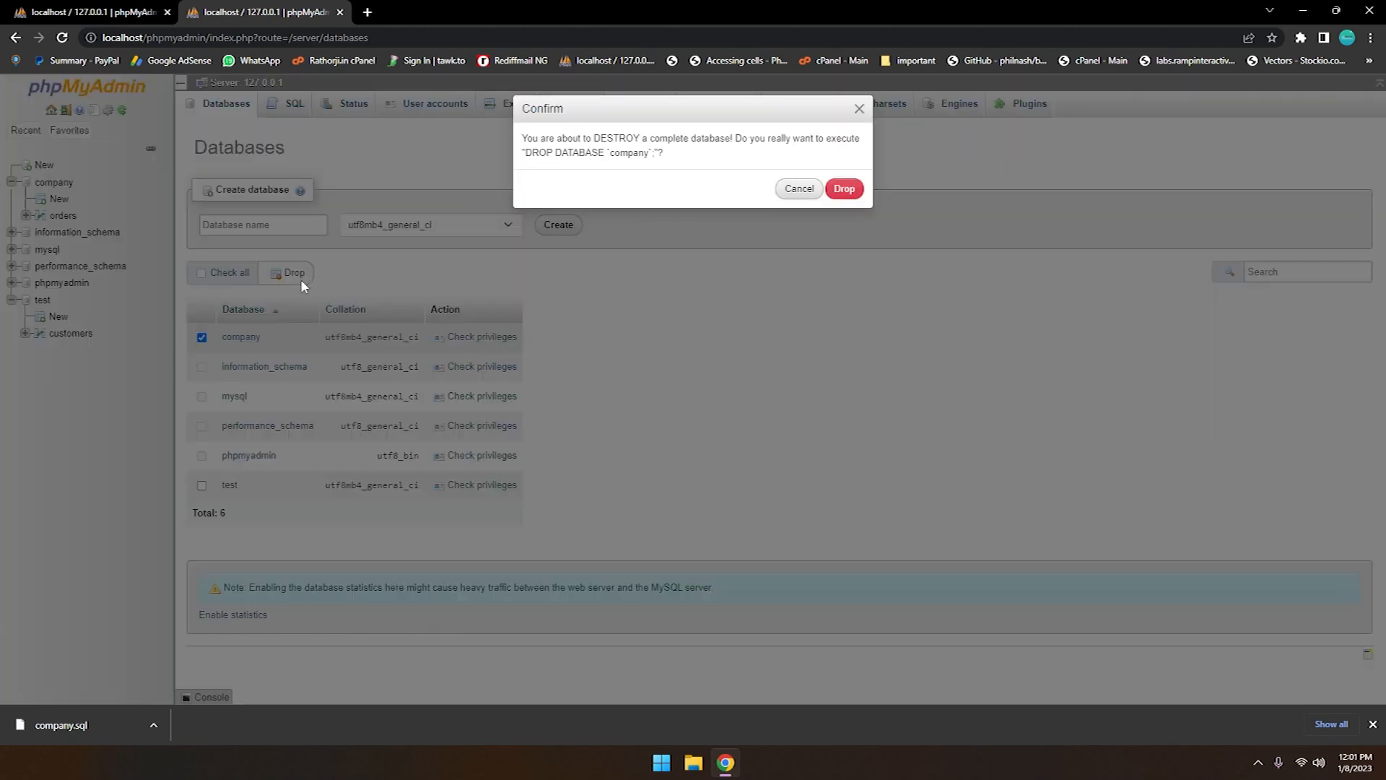
{"action": "left_click", "coordinate": [842, 189]}
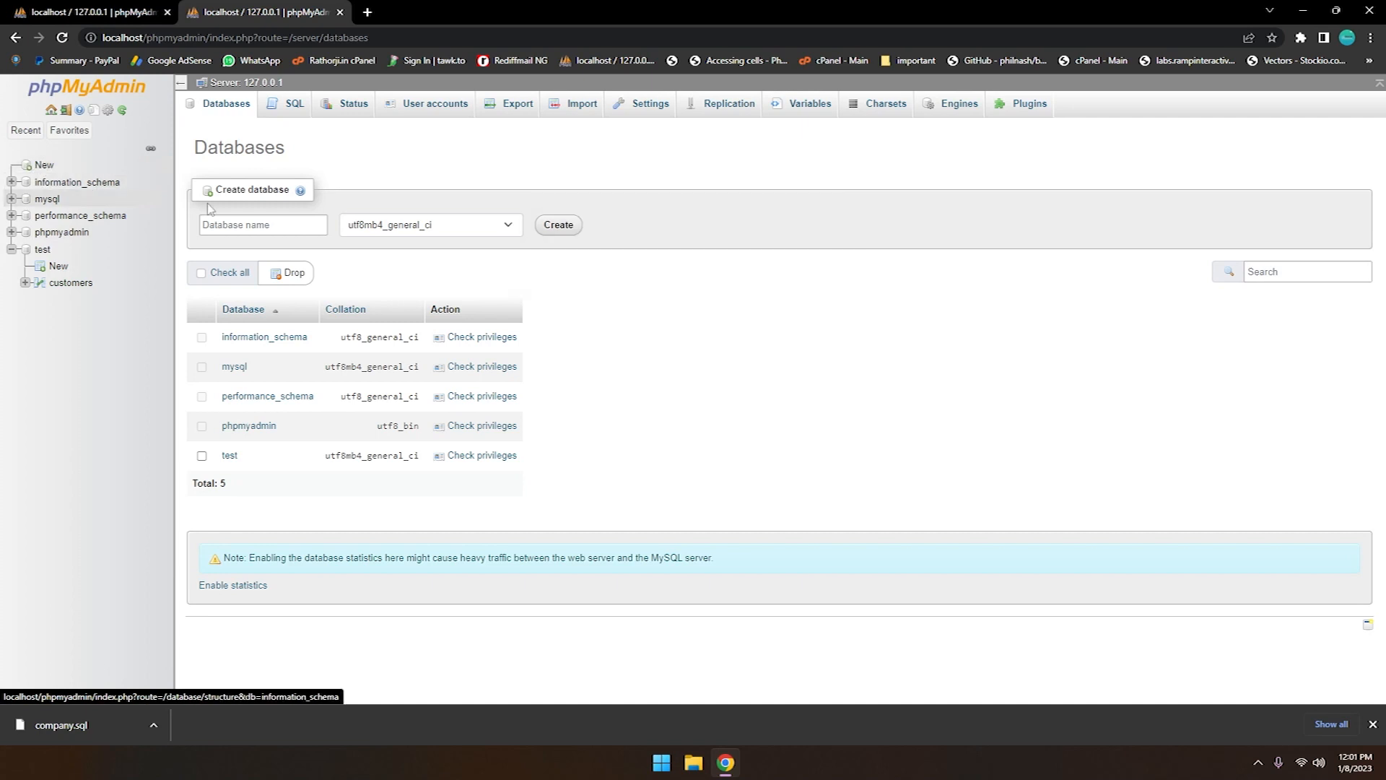
Create an empty database named company with the utf8mb4_general_ci collation
{"action": "left_click", "coordinate": [229, 227]}
{"action": "left_click", "coordinate": [230, 227]}
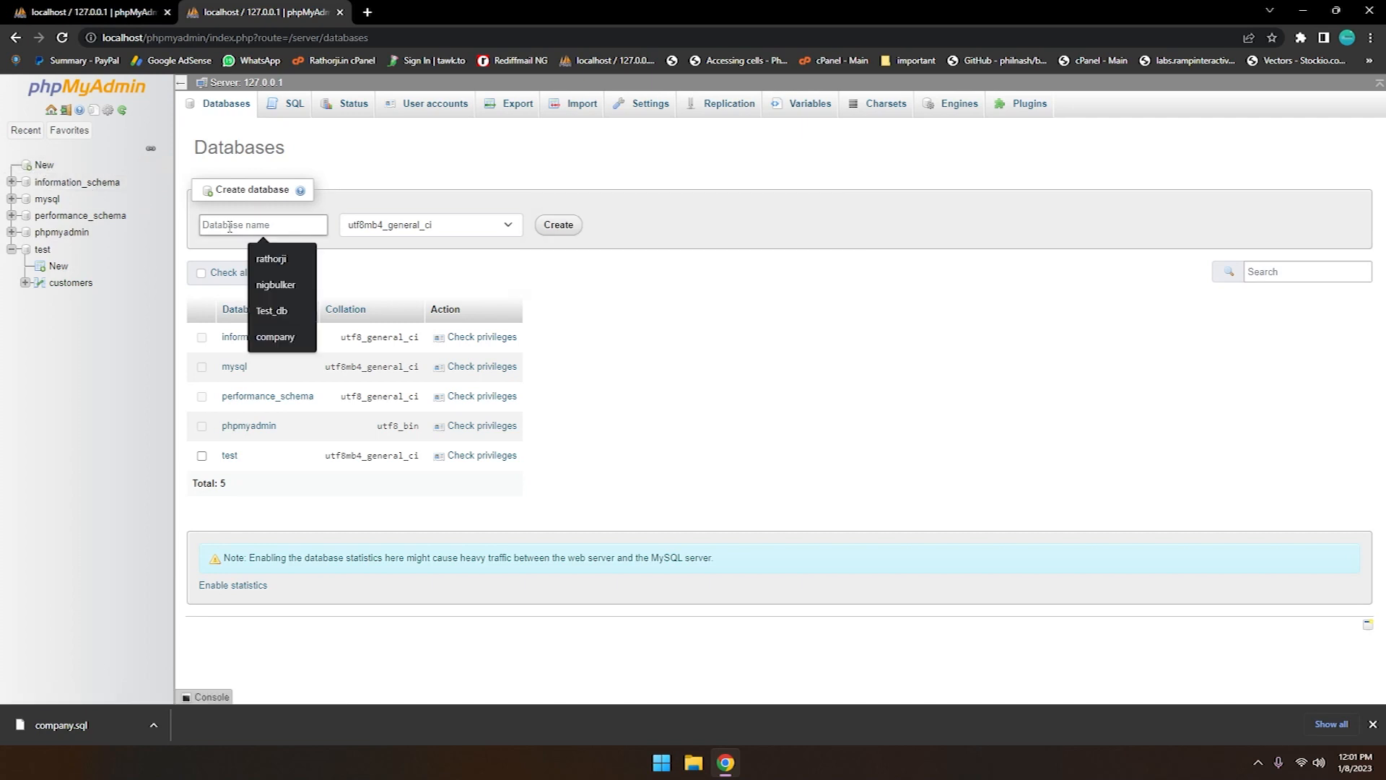
{"action": "left_click", "coordinate": [275, 337]}
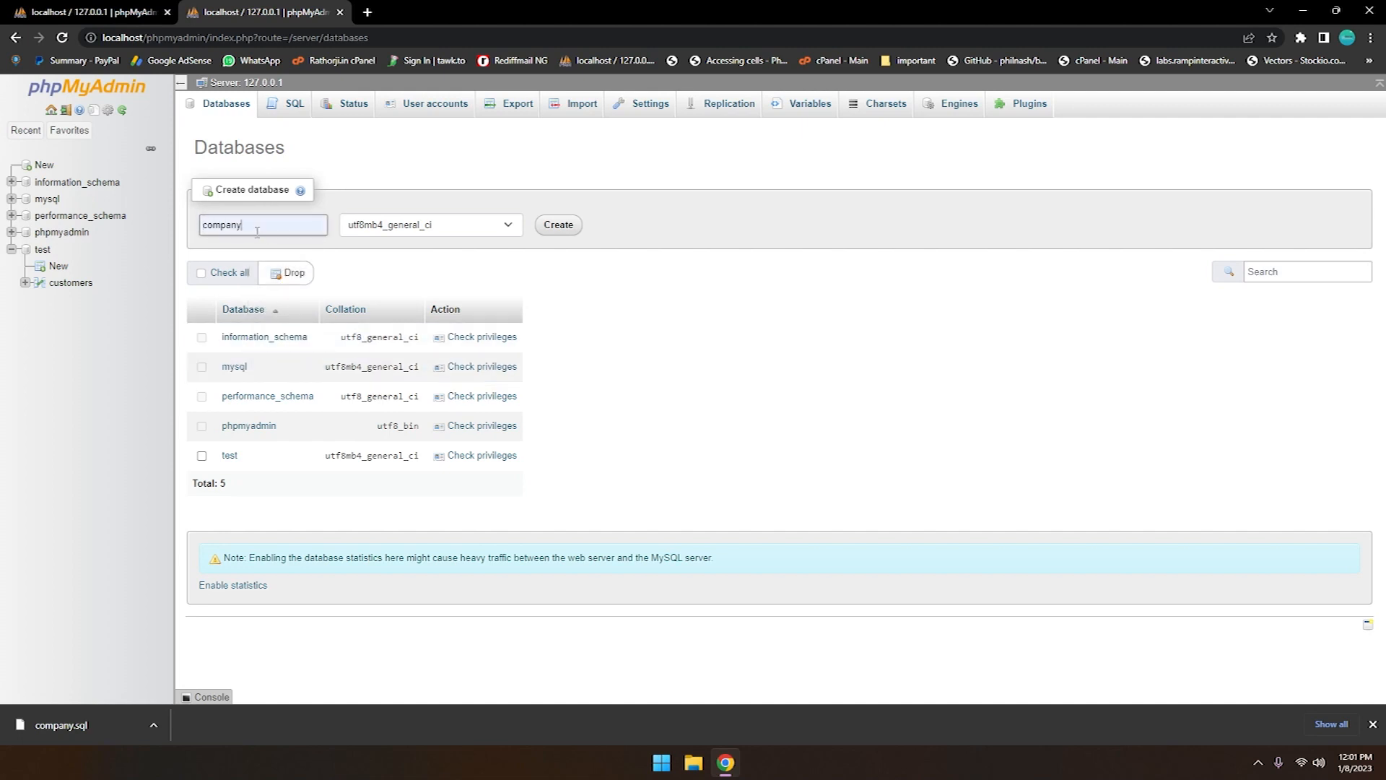
{"action": "left_click", "coordinate": [559, 225]}
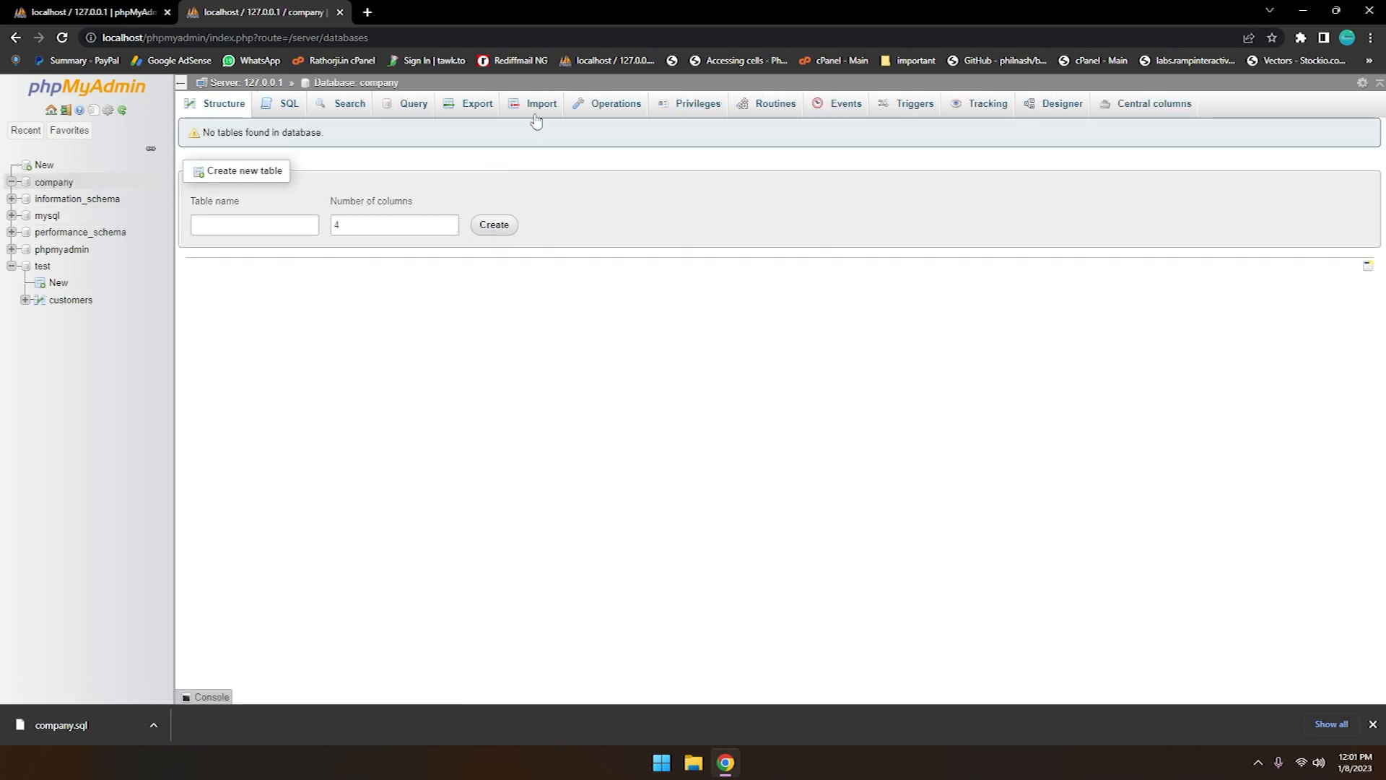
Open the import page for the company database and try to run the import without choosing a file
{"action": "left_click", "coordinate": [540, 106]}
{"action": "scroll", "coordinate": [361, 366], "scroll_direction": "down", "scroll_amount": 1}
{"action": "scroll", "coordinate": [375, 366], "scroll_direction": "up", "scroll_amount": 1}
{"action": "scroll", "coordinate": [404, 366], "scroll_direction": "down", "scroll_amount": 3}
{"action": "scroll", "coordinate": [417, 381], "scroll_direction": "up", "scroll_amount": 3}
{"action": "scroll", "coordinate": [411, 433], "scroll_direction": "down", "scroll_amount": 3}
{"action": "left_click", "coordinate": [329, 654]}
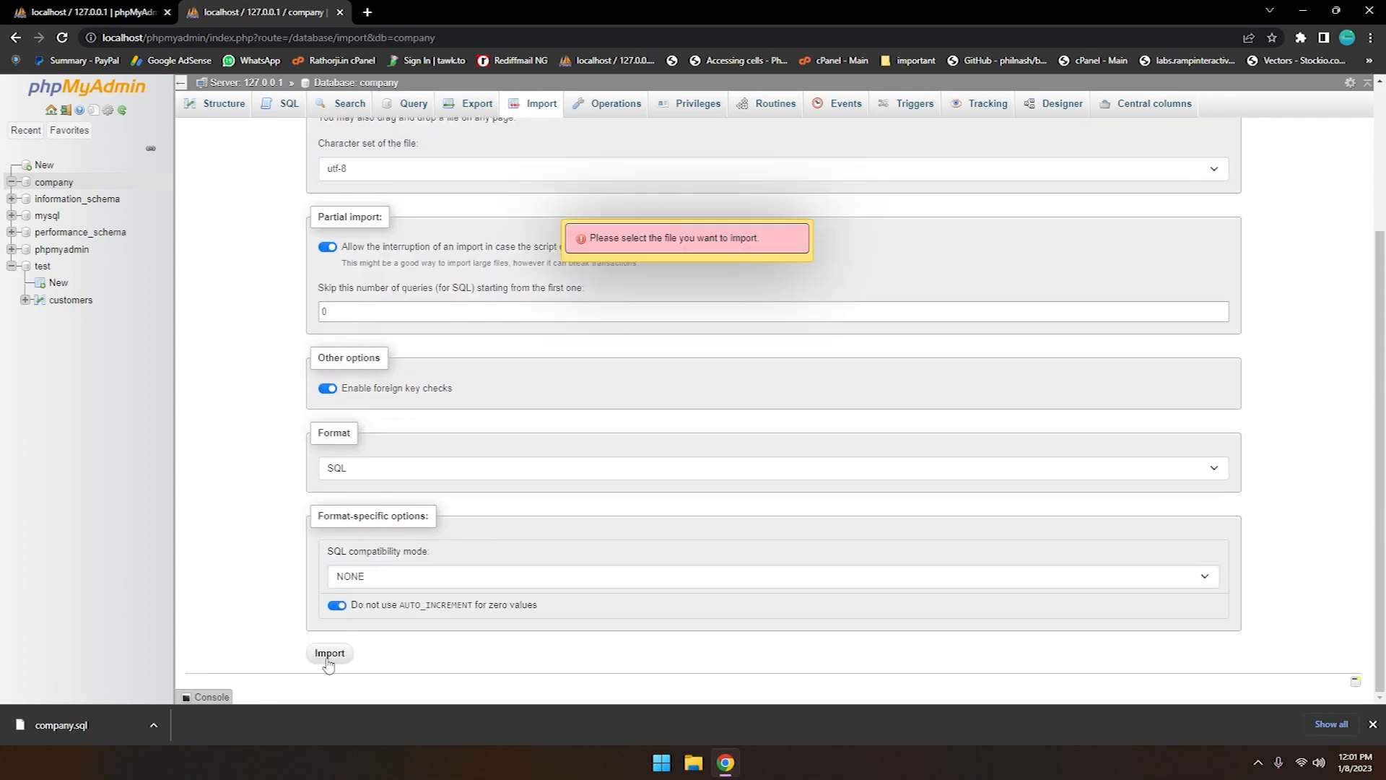
Import company.sql from the Desktop into the company database and open the database's structure
{"action": "scroll", "coordinate": [616, 374], "scroll_direction": "up", "scroll_amount": 3}
{"action": "scroll", "coordinate": [490, 407], "scroll_direction": "down", "scroll_amount": 3}
{"action": "scroll", "coordinate": [490, 406], "scroll_direction": "up", "scroll_amount": 3}
{"action": "left_click", "coordinate": [439, 292]}
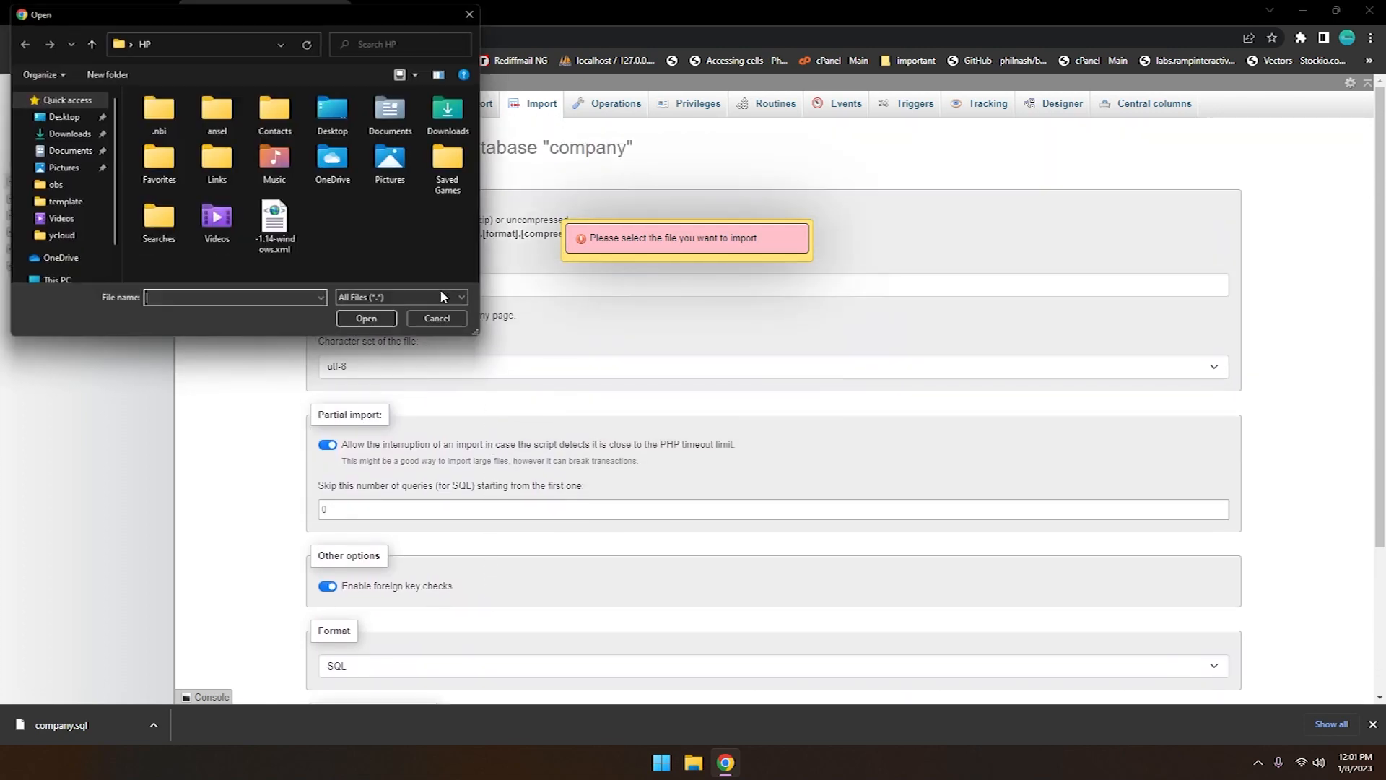
{"action": "left_click", "coordinate": [63, 116]}
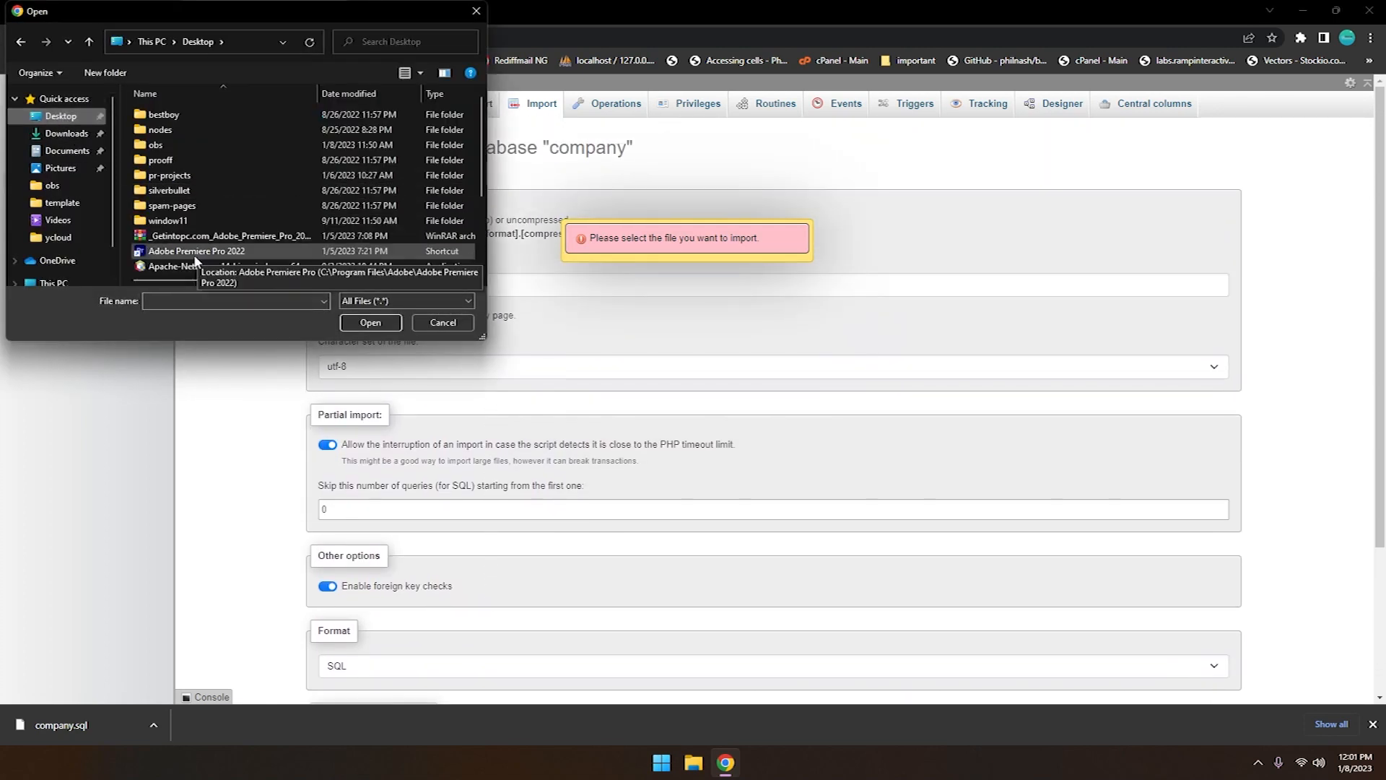
{"action": "scroll", "coordinate": [192, 259], "scroll_direction": "down", "scroll_amount": 3}
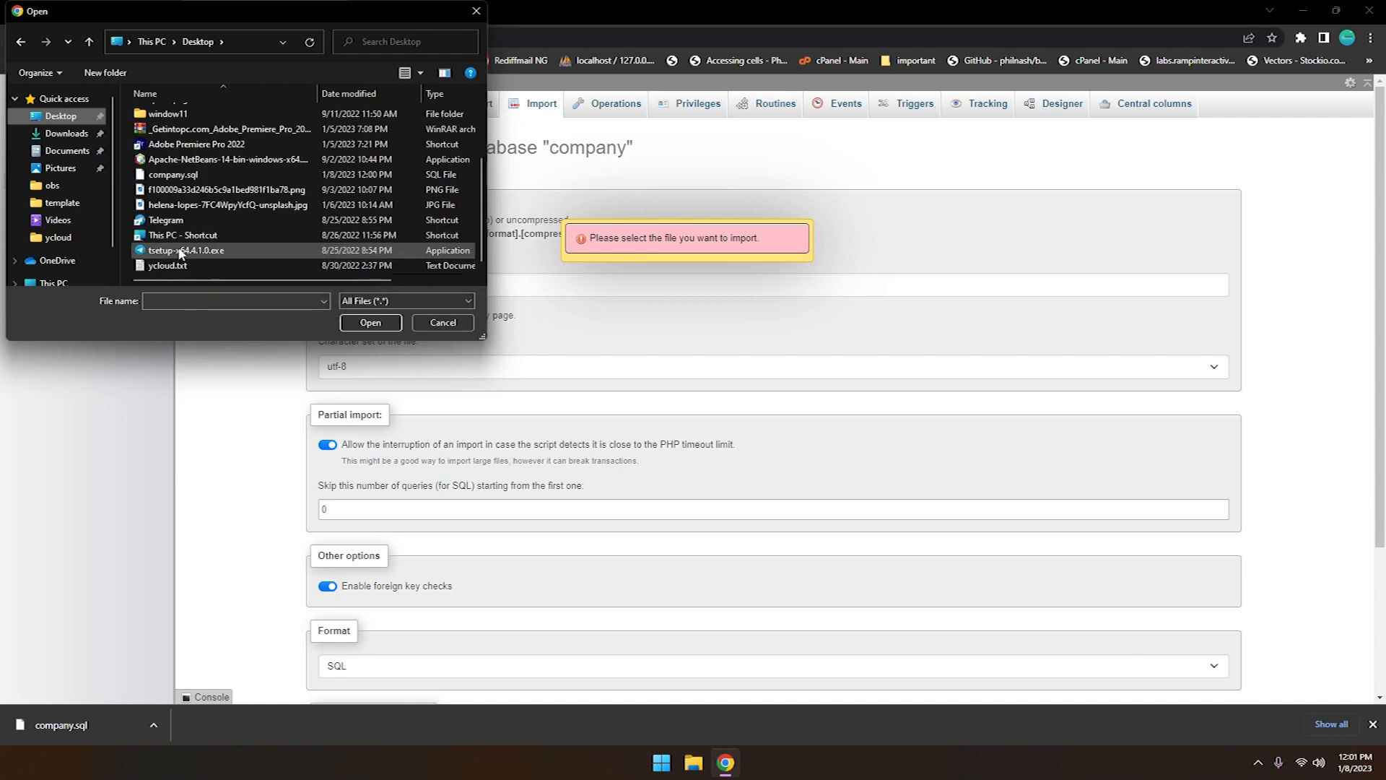
{"action": "left_click", "coordinate": [173, 175]}
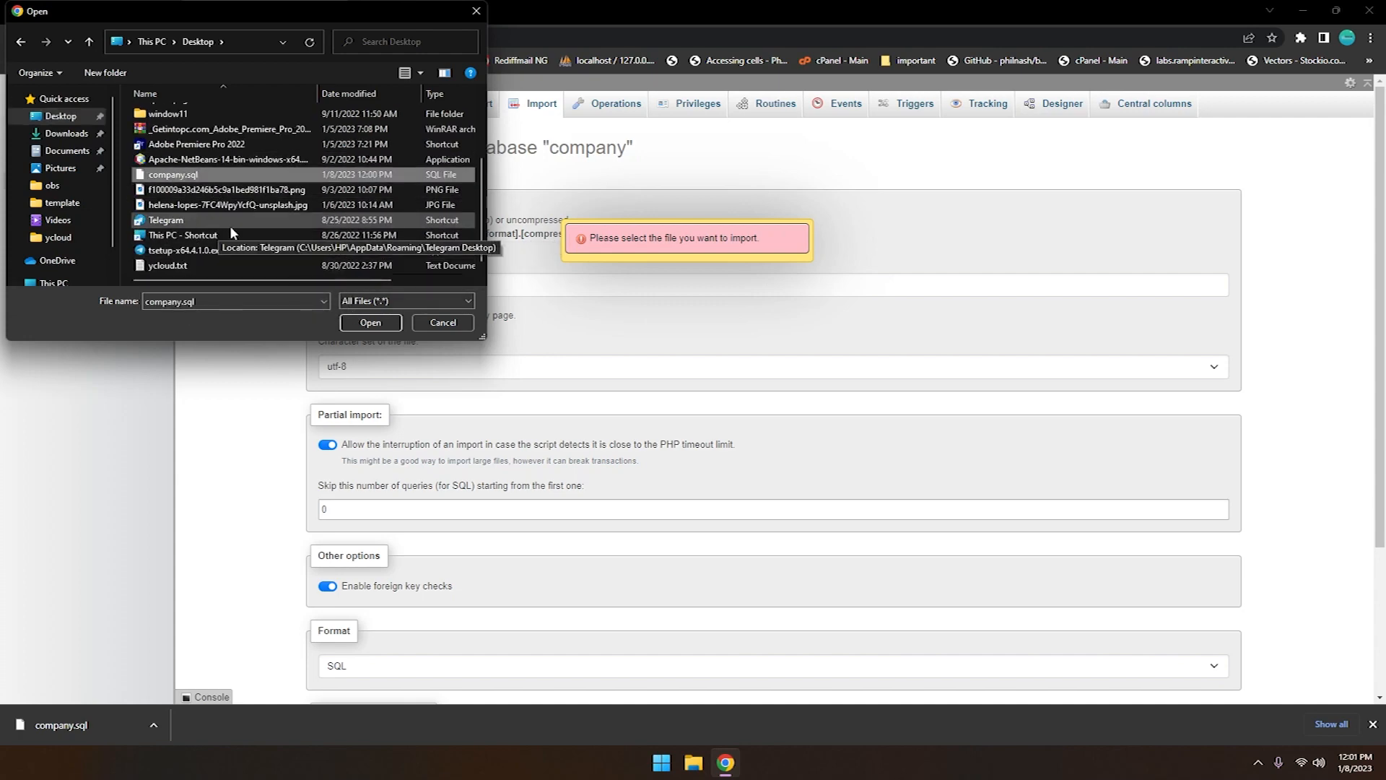
{"action": "left_click", "coordinate": [368, 322]}
{"action": "scroll", "coordinate": [664, 397], "scroll_direction": "down", "scroll_amount": 3}
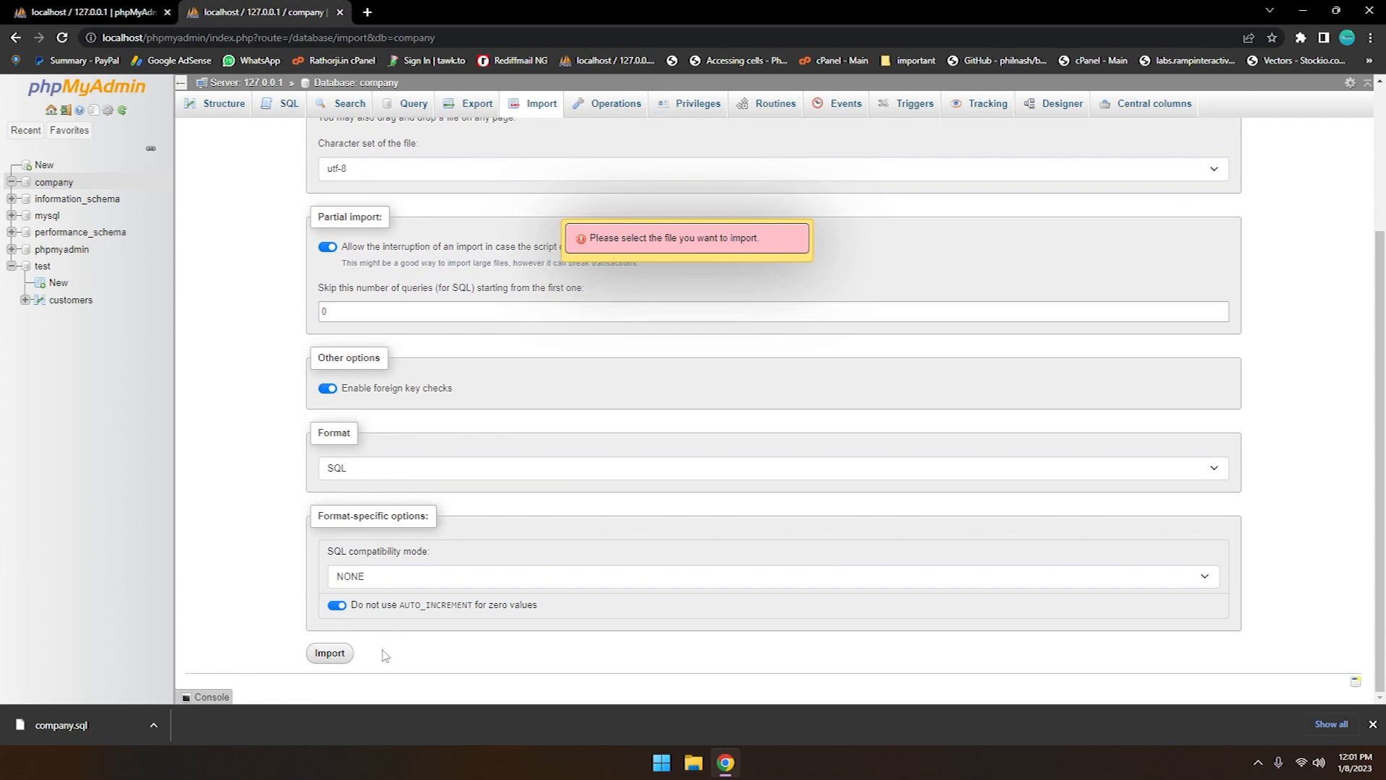
{"action": "left_click", "coordinate": [330, 653]}
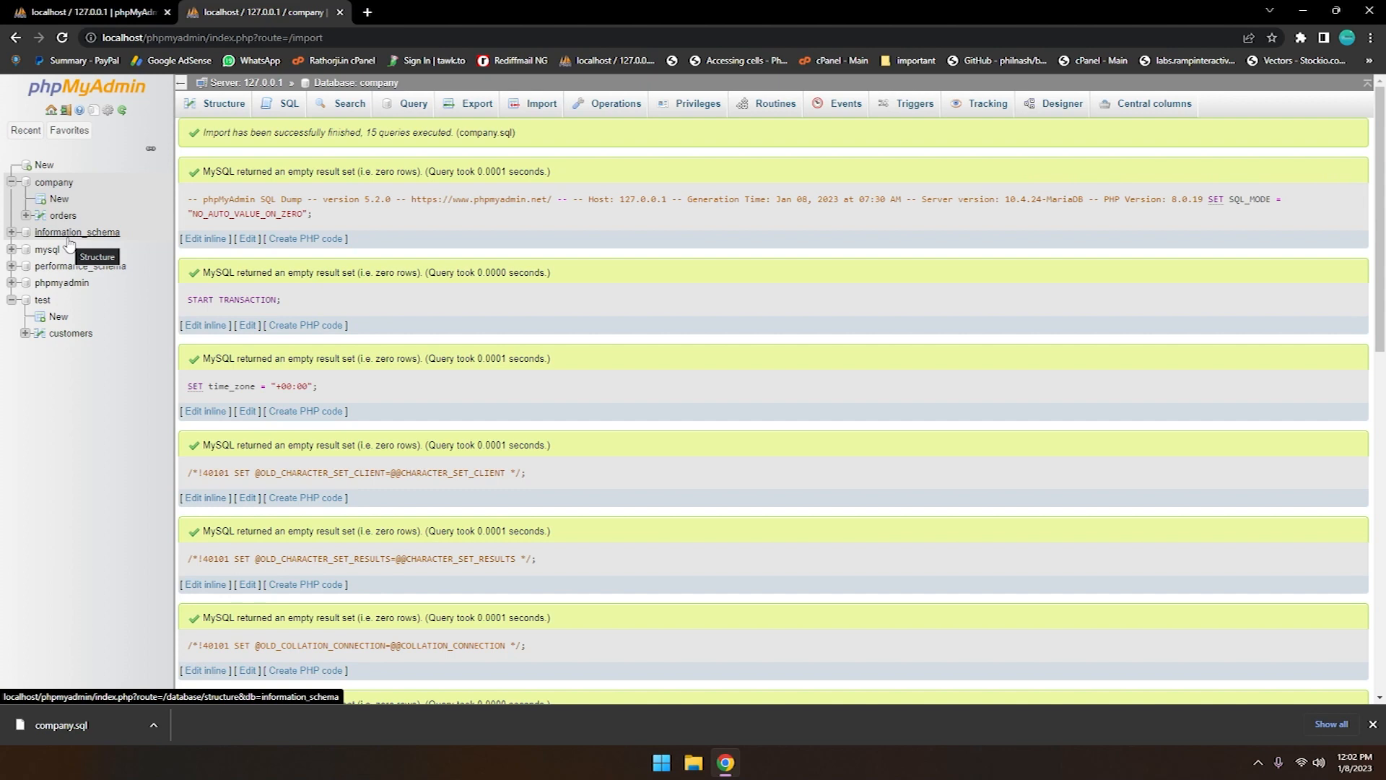
{"action": "left_click", "coordinate": [54, 181]}
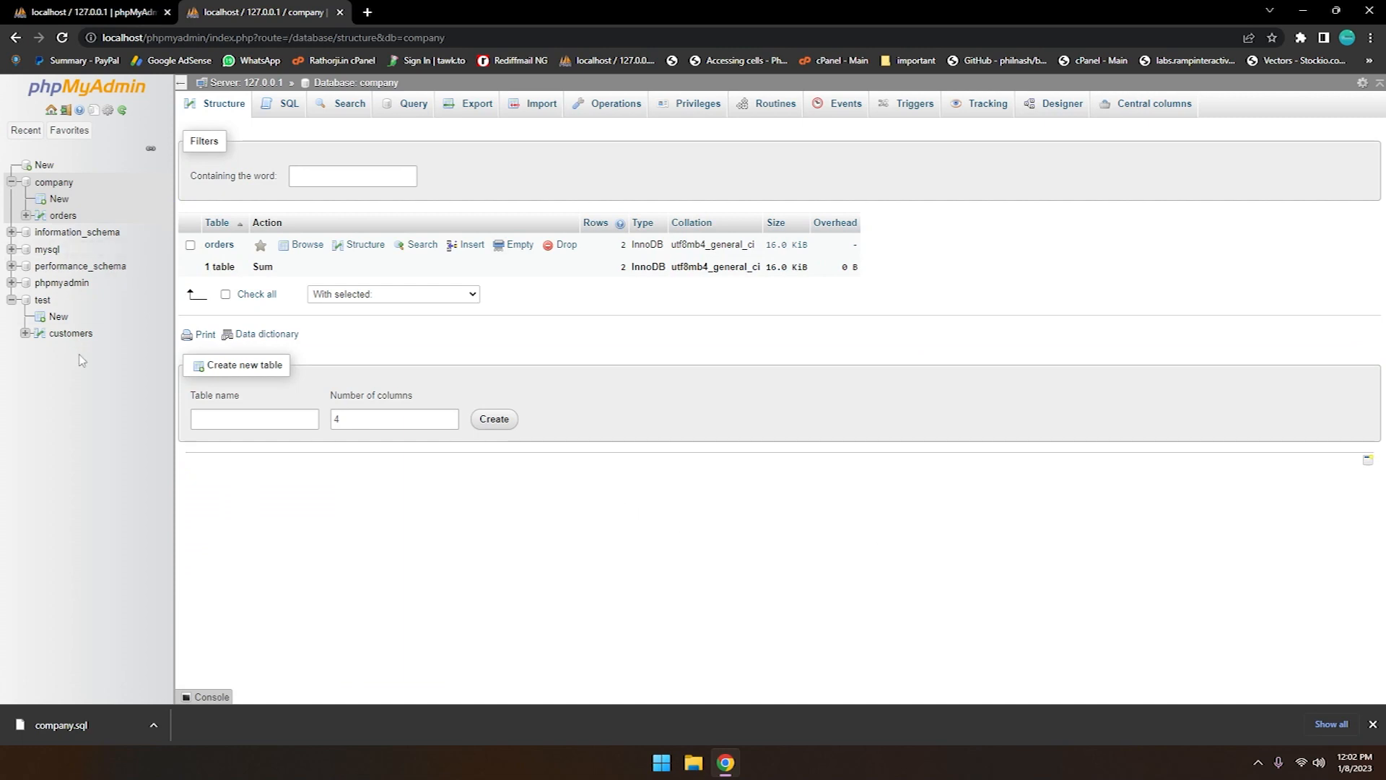
Open the structure of the customers table in test and start adding one column after city
{"action": "left_click", "coordinate": [55, 339]}
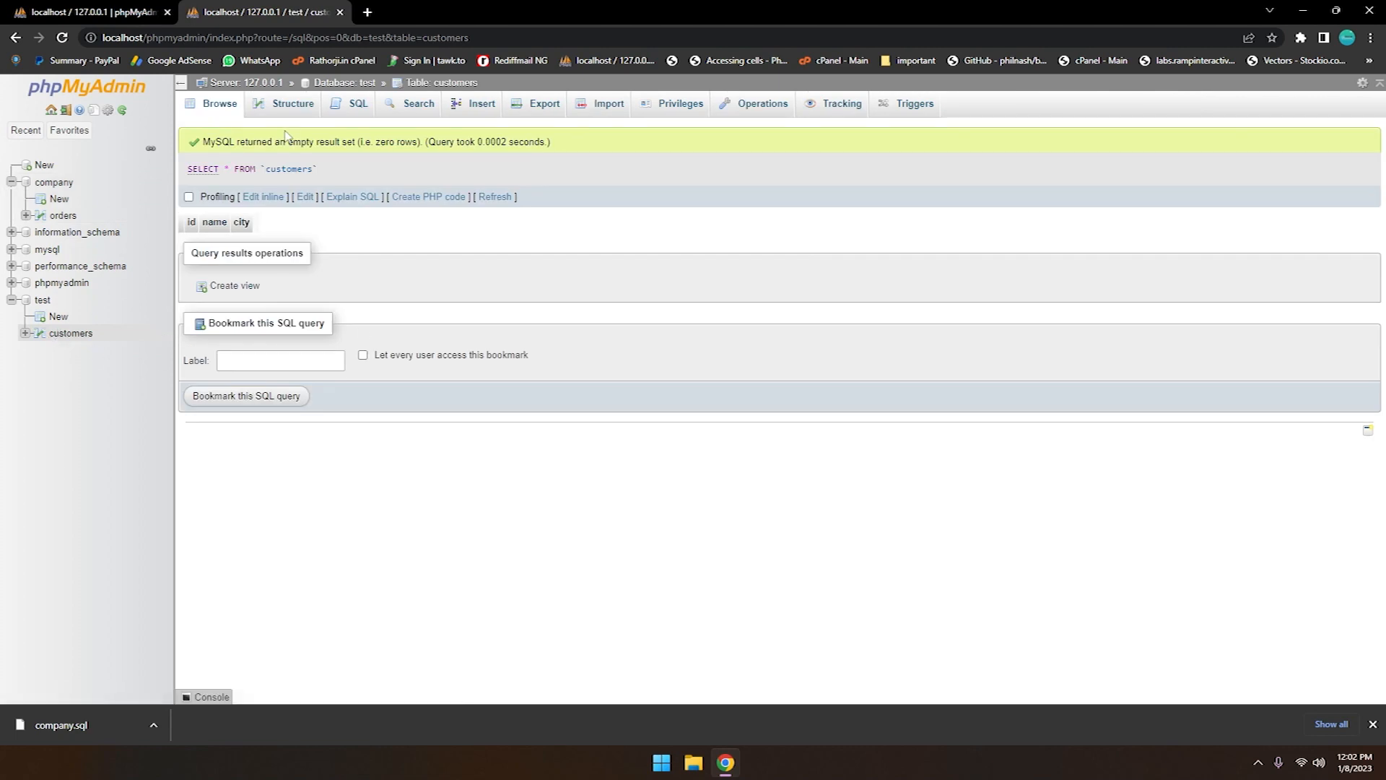
{"action": "left_click", "coordinate": [295, 106]}
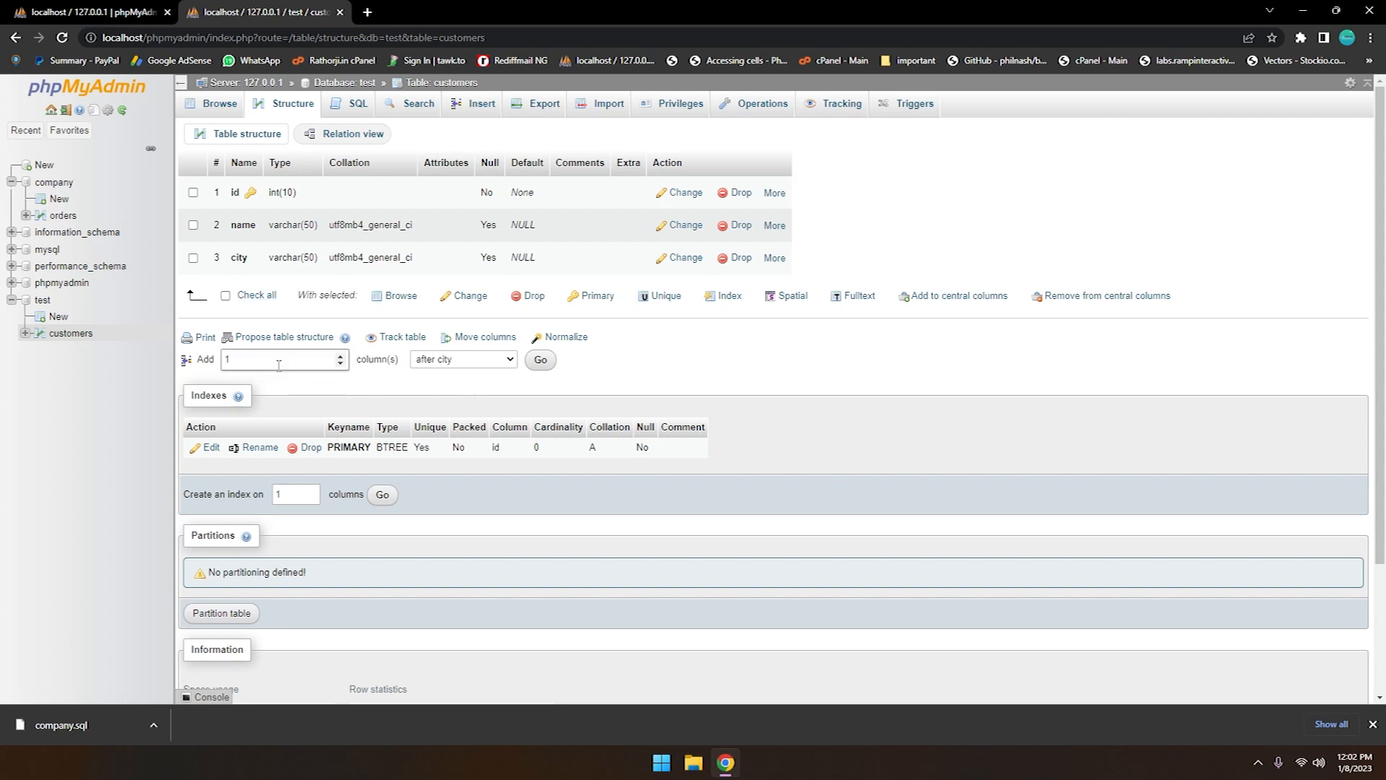
{"action": "left_click", "coordinate": [341, 357]}
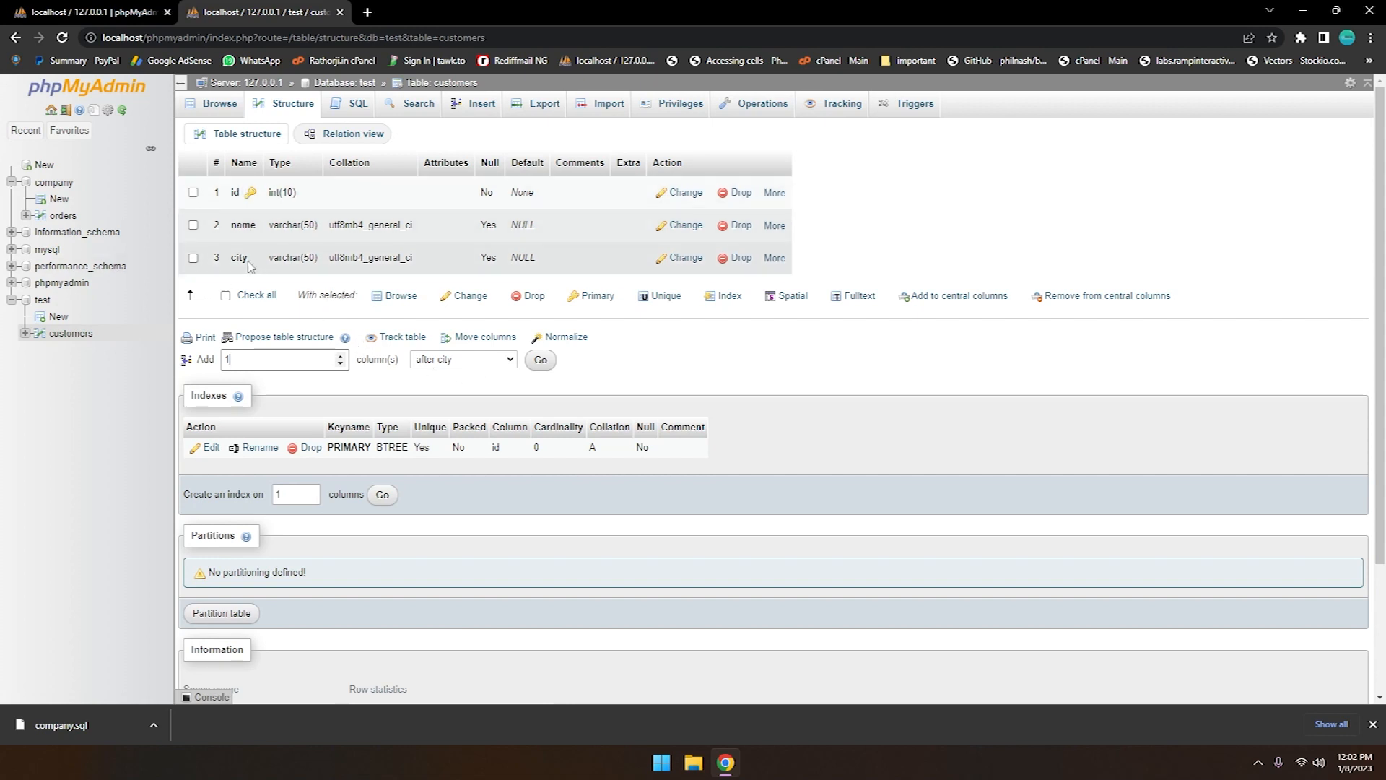
{"action": "left_click", "coordinate": [443, 360]}
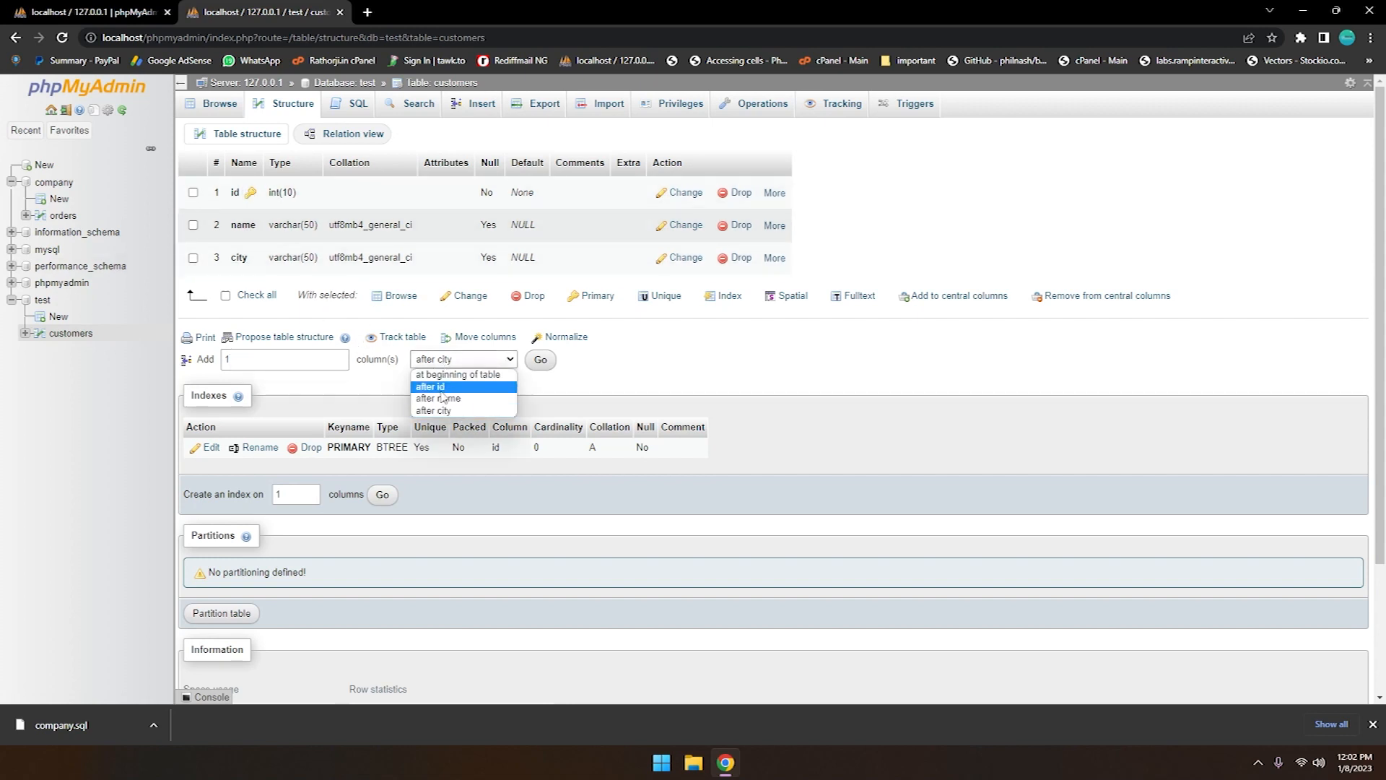
{"action": "left_click", "coordinate": [437, 413]}
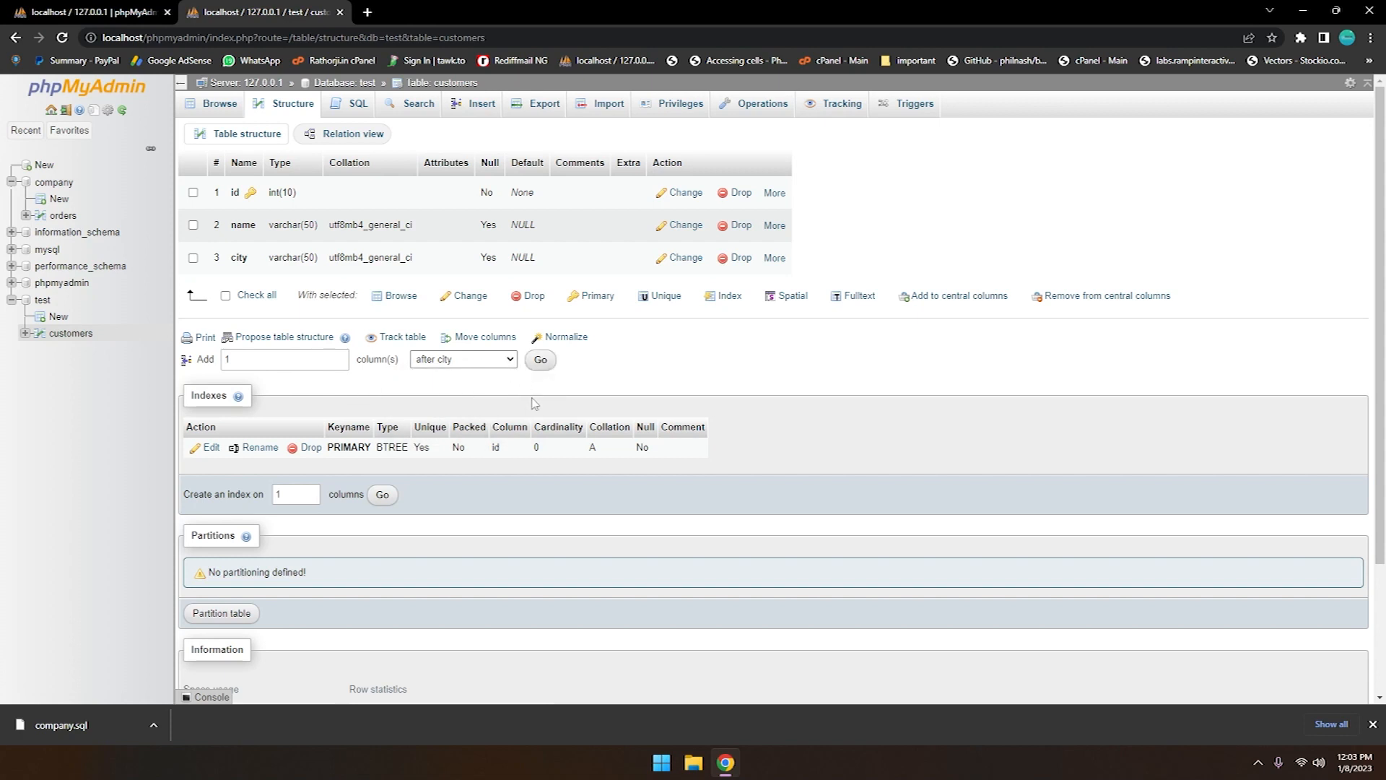
{"action": "left_click", "coordinate": [540, 361]}
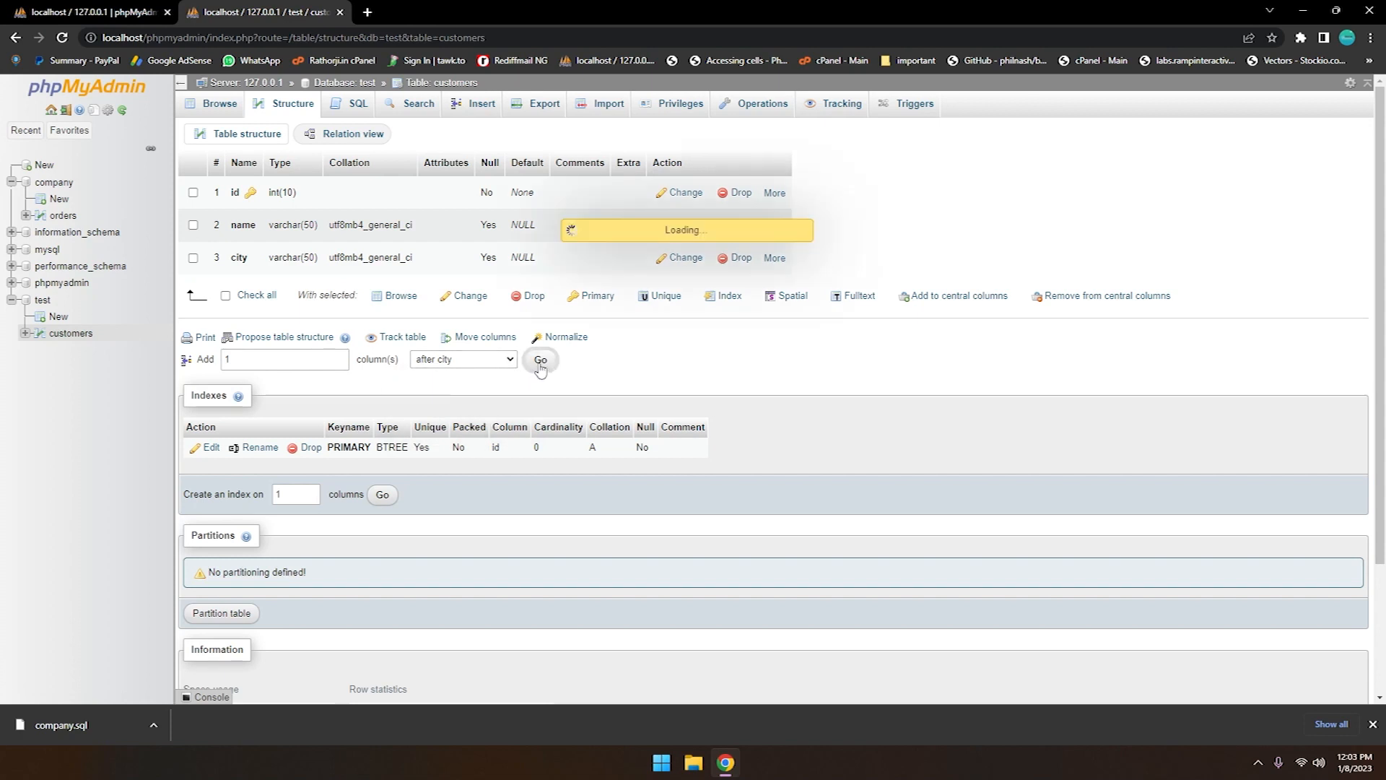
Define the new column as dob with type VARCHAR and length 50, and save it
{"action": "left_click", "coordinate": [252, 220]}
{"action": "type", "text": "dob"}
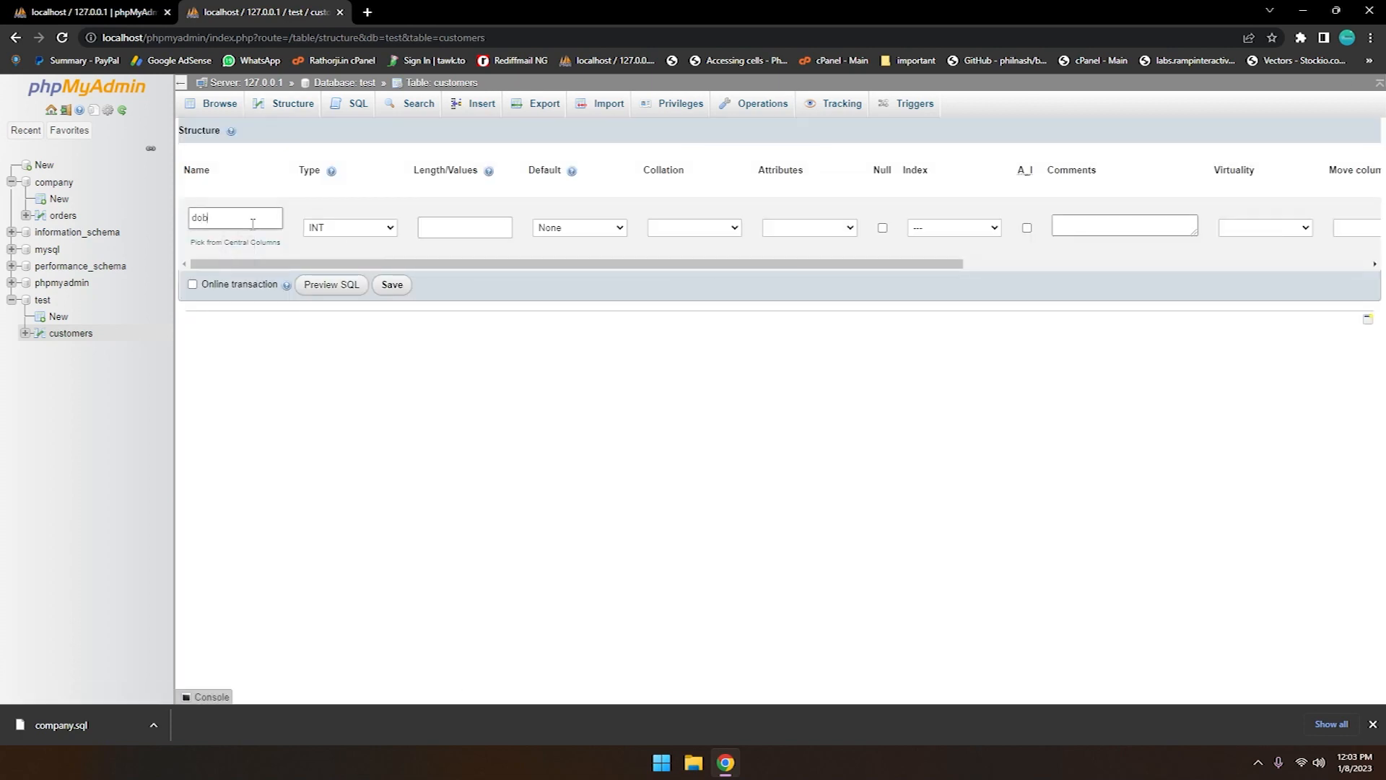
{"action": "left_click", "coordinate": [350, 228]}
{"action": "left_click", "coordinate": [332, 267]}
{"action": "left_click", "coordinate": [483, 220]}
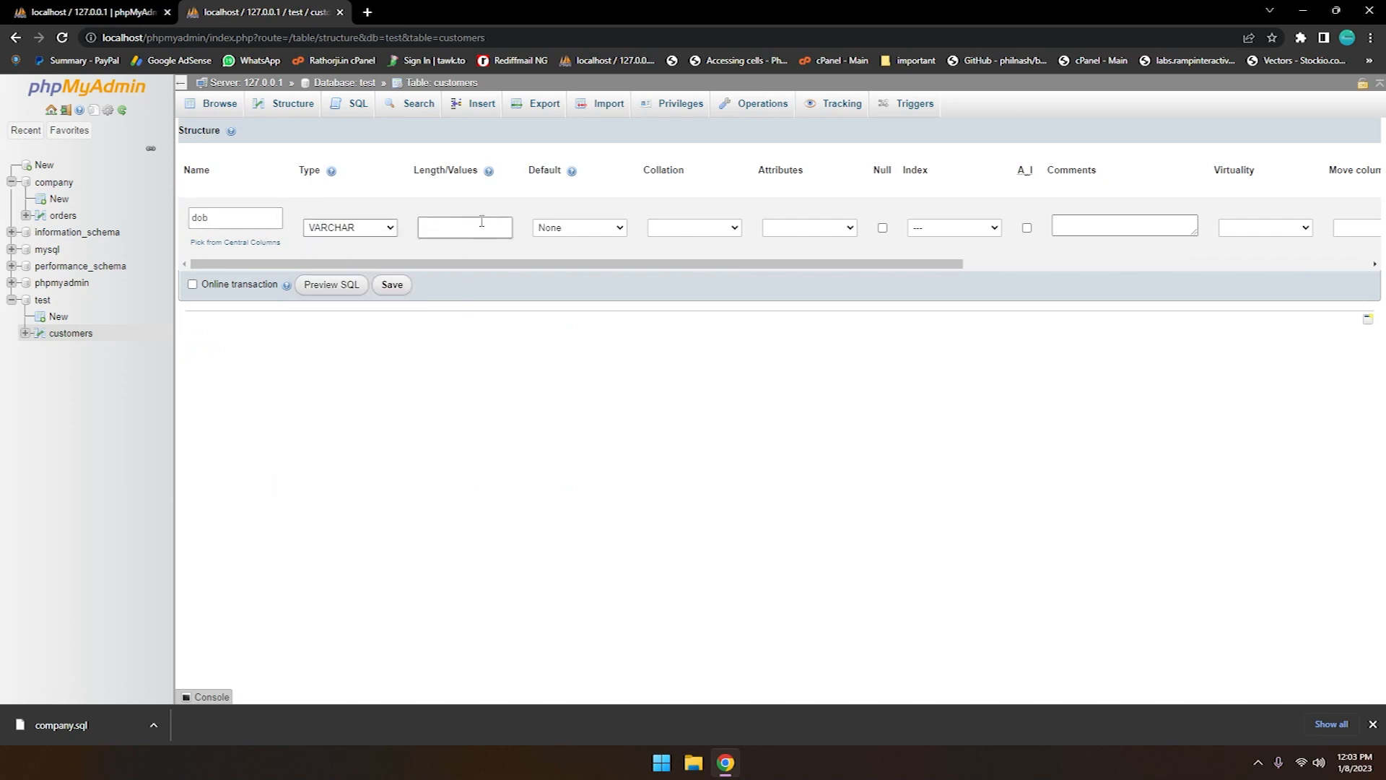
{"action": "left_click", "coordinate": [688, 358]}
{"action": "left_click", "coordinate": [392, 284]}
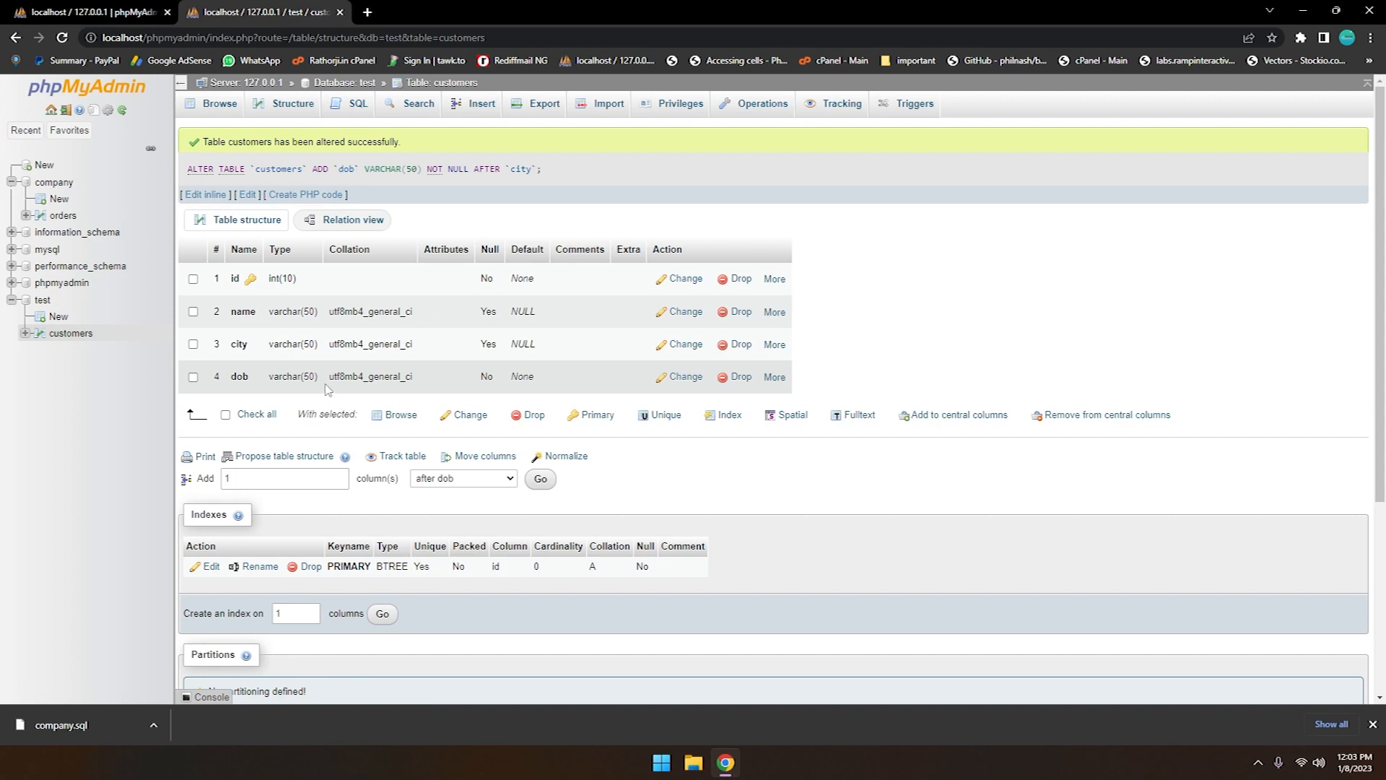
Open the SQL editor for the test database and begin an ALTER TABLE statement for customers
{"action": "left_click", "coordinate": [355, 112]}
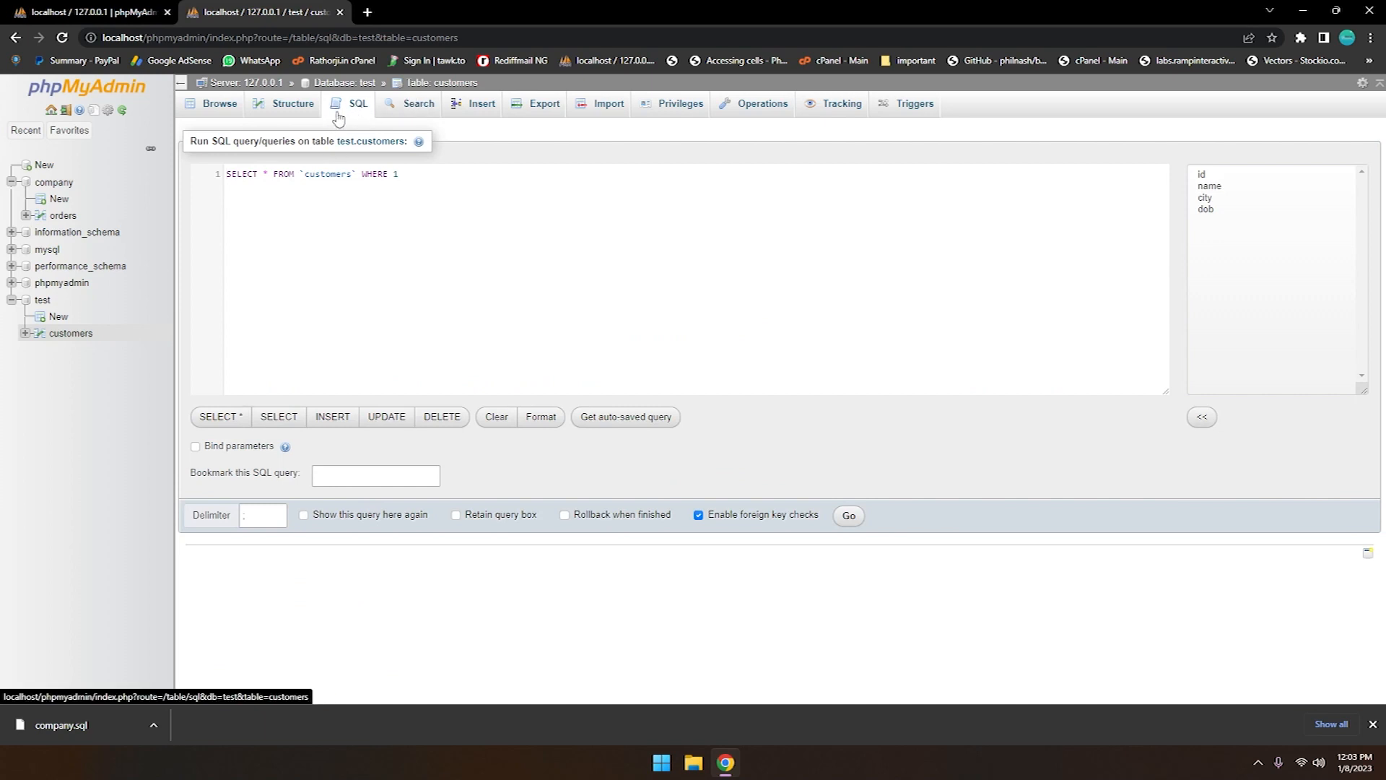
{"action": "left_click", "coordinate": [42, 299]}
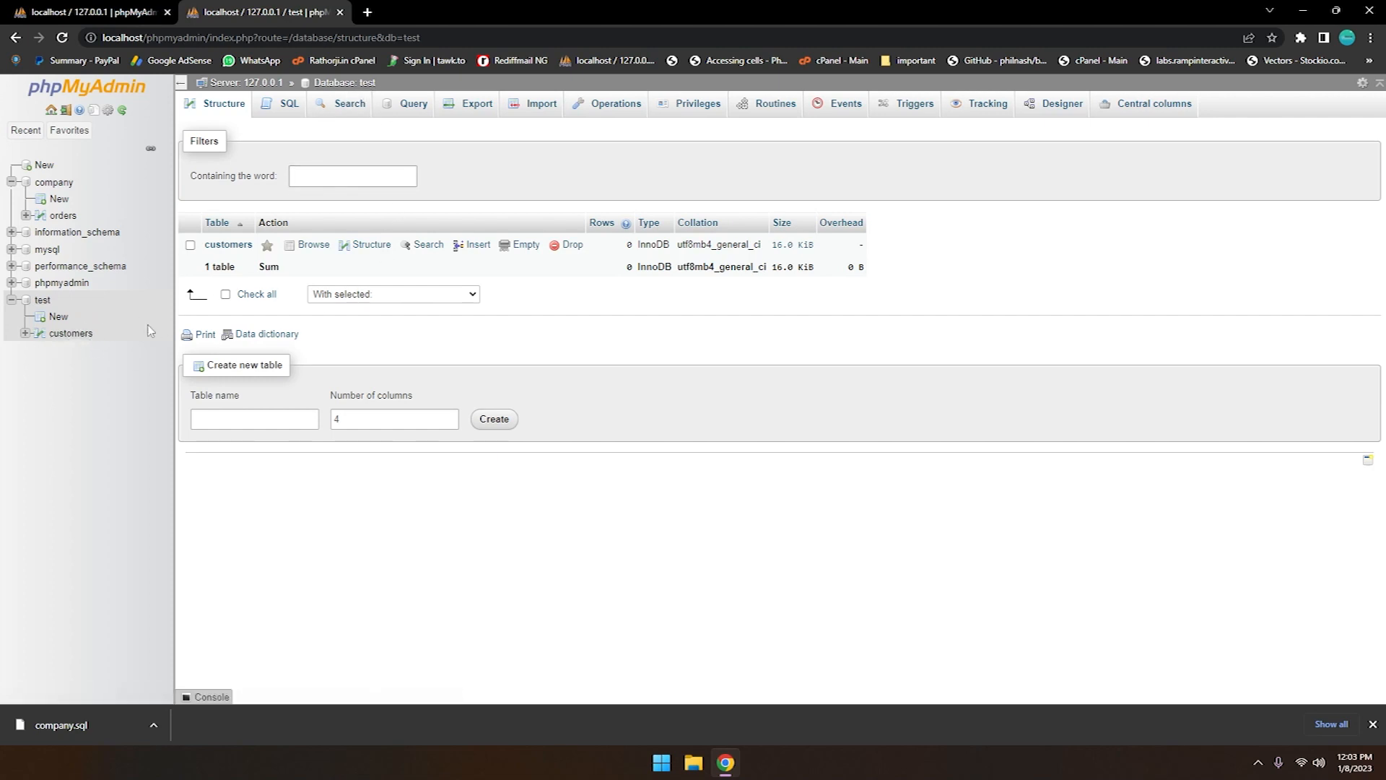
{"action": "left_click", "coordinate": [289, 111]}
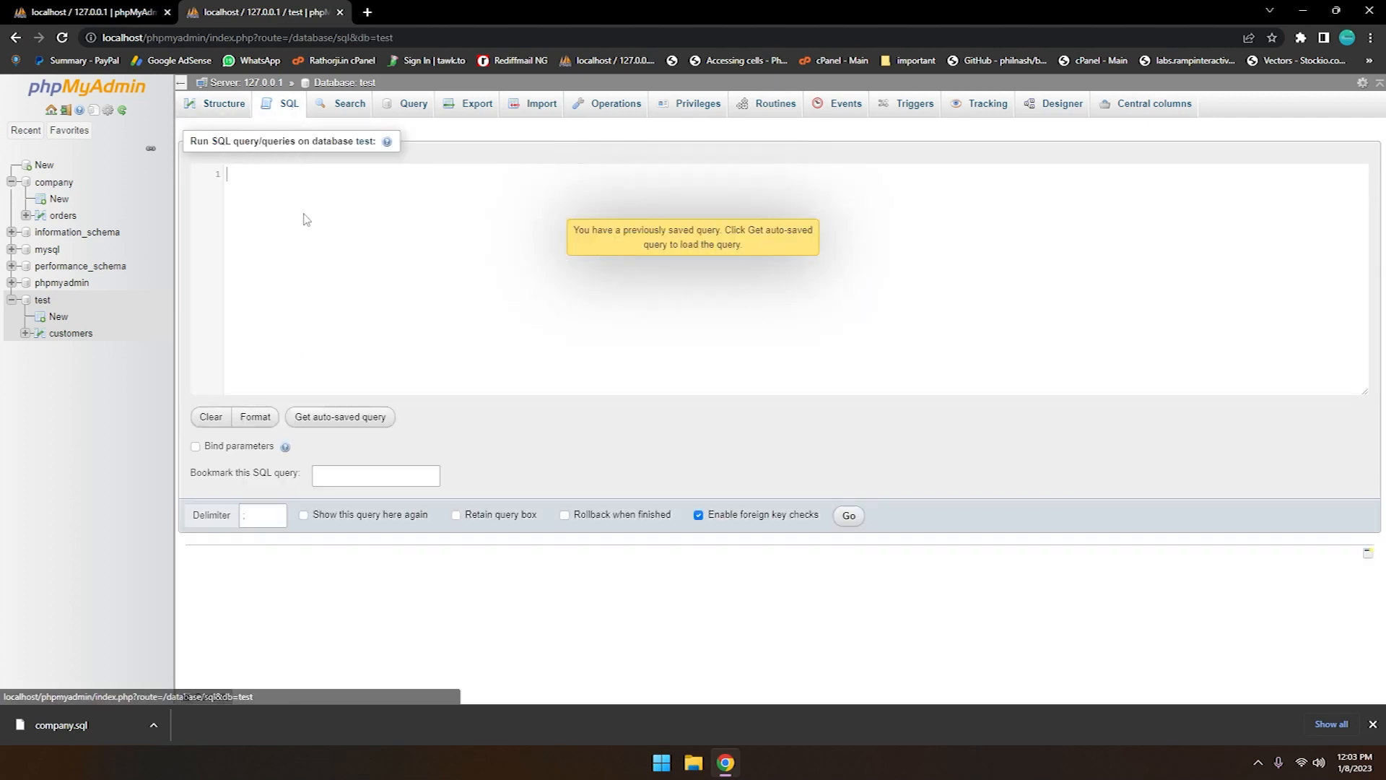
{"action": "type", "text": "ALTER TABLE cu"}
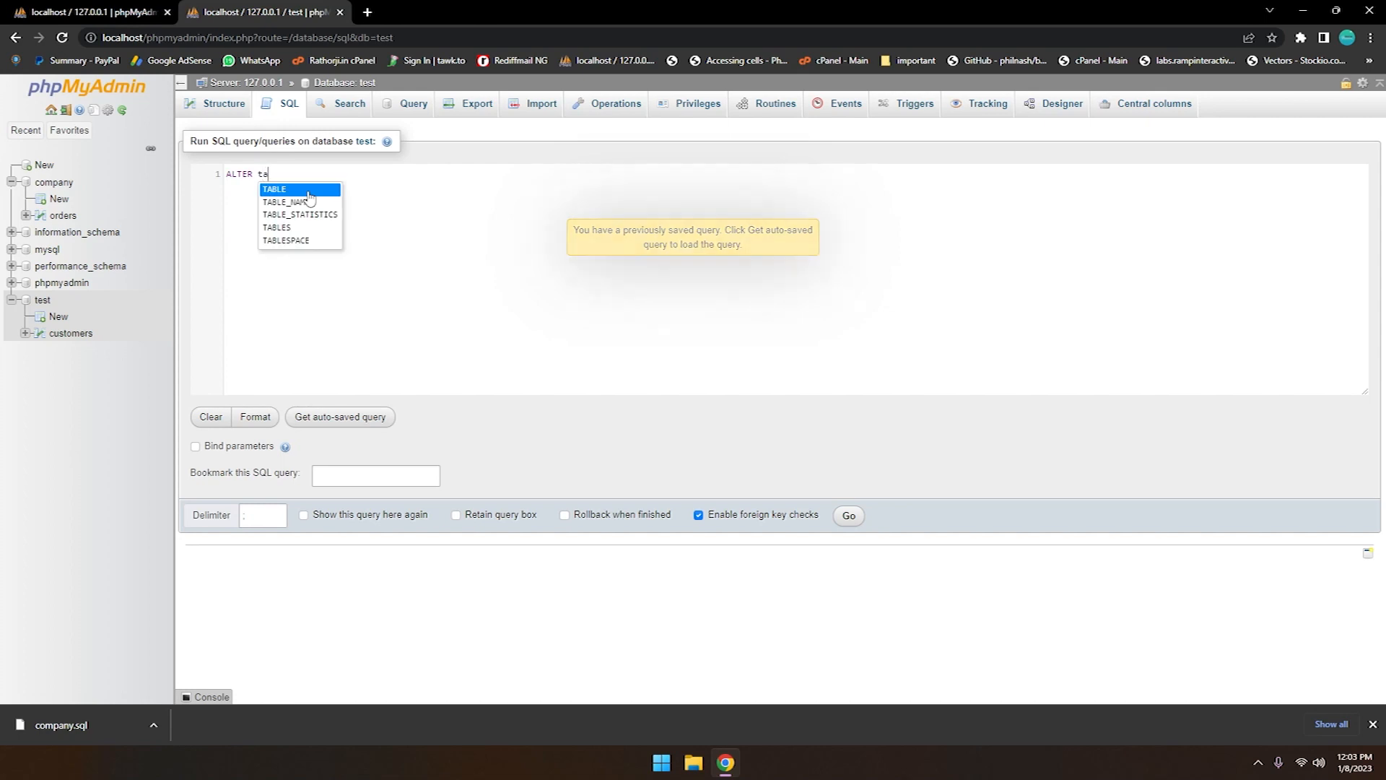
{"action": "left_click", "coordinate": [309, 190]}
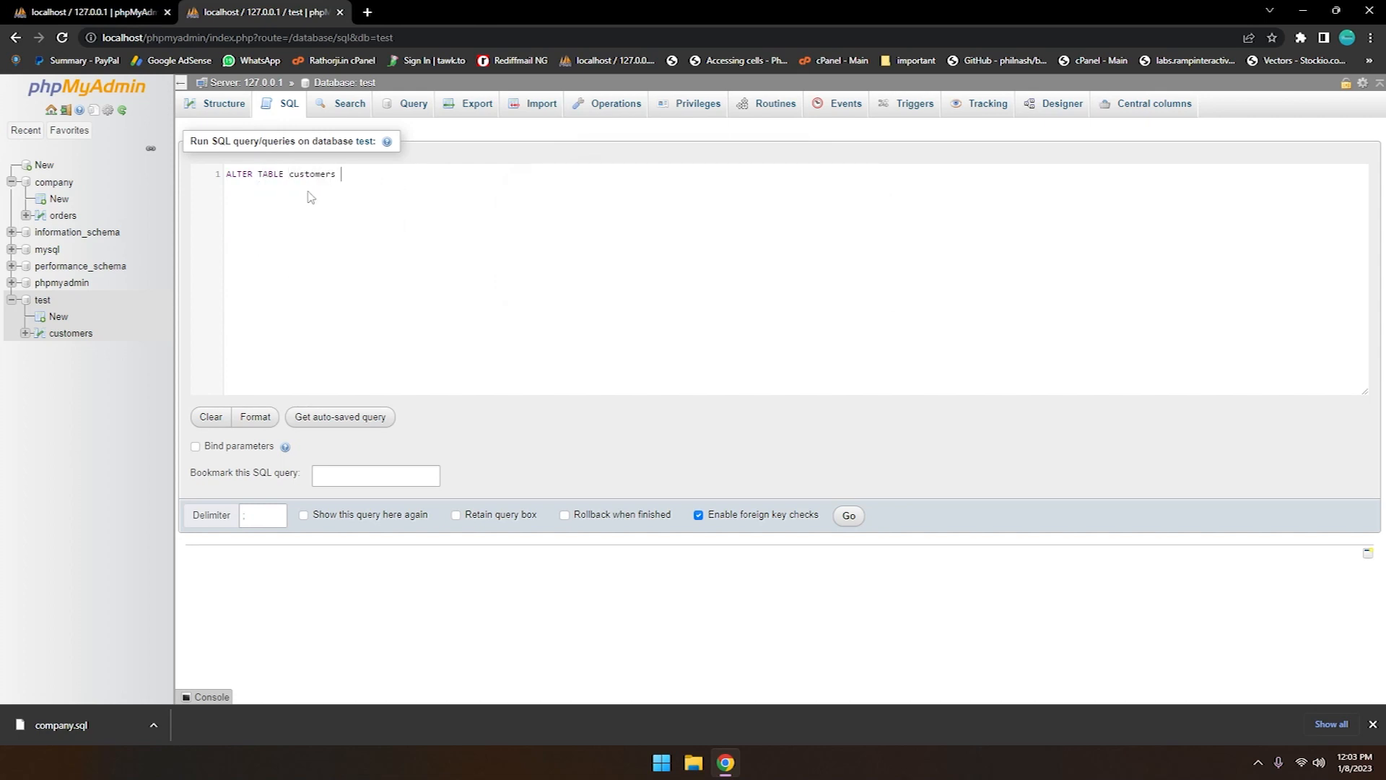
Complete the statement with ADD age VARCHAR(50), run it, and open the structure of the customers table
{"action": "type", "text": "ADD"}
{"action": "type", "text": "age var"}
{"action": "key", "text": "BackSpace"}
{"action": "key", "text": "BackSpace"}
{"action": "key", "text": "BackSpace"}
{"action": "type", "text": "VARC"}
{"action": "key", "text": "BackSpace"}
{"action": "key", "text": "BackSpace"}
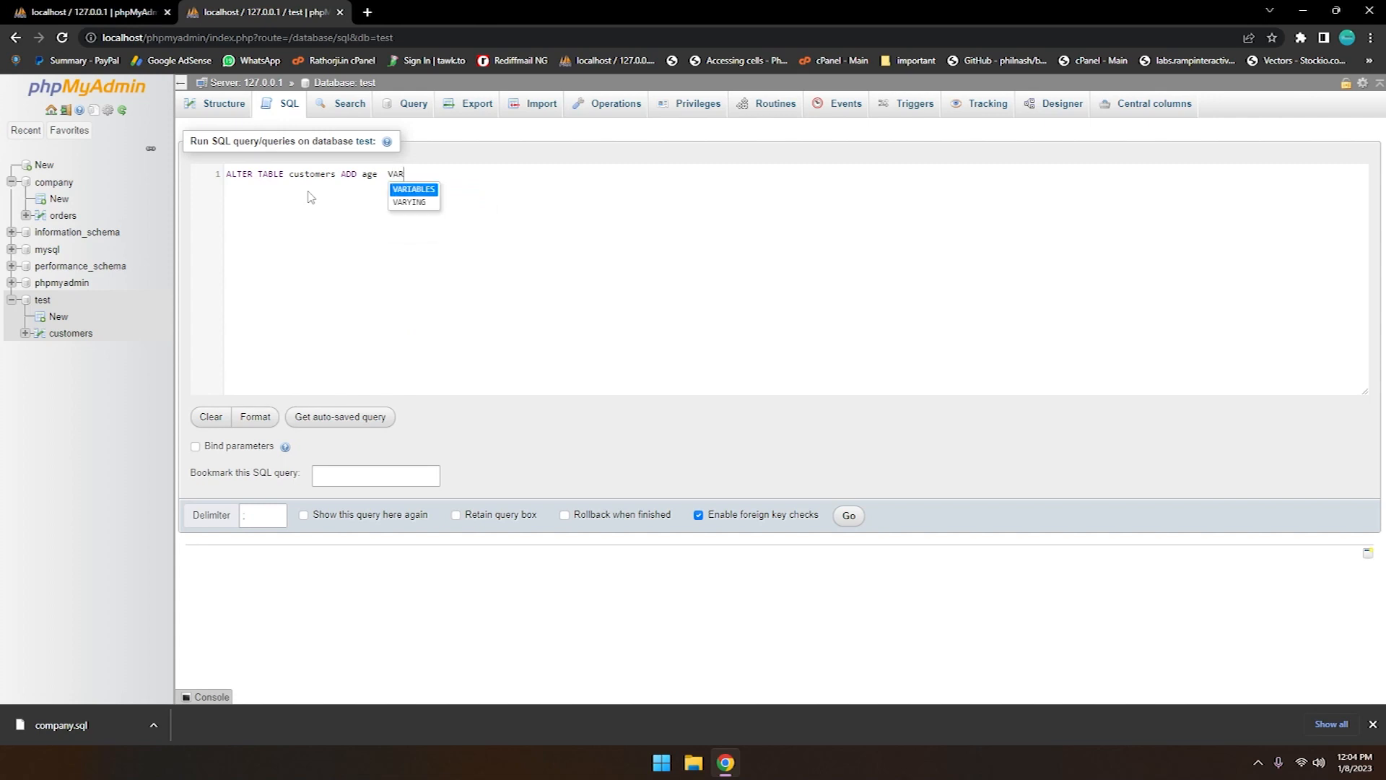
{"action": "type", "text": "CHAR(50);"}
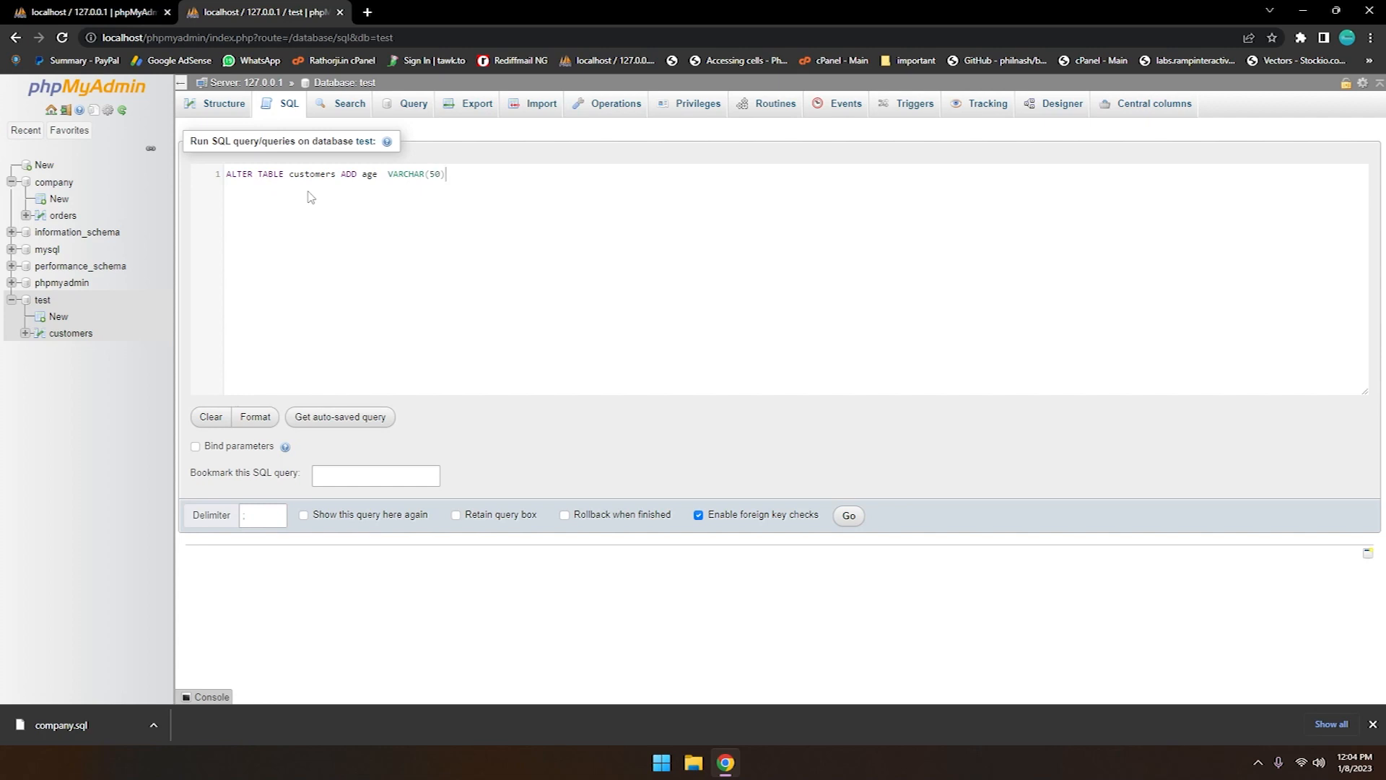
{"action": "left_click", "coordinate": [848, 515]}
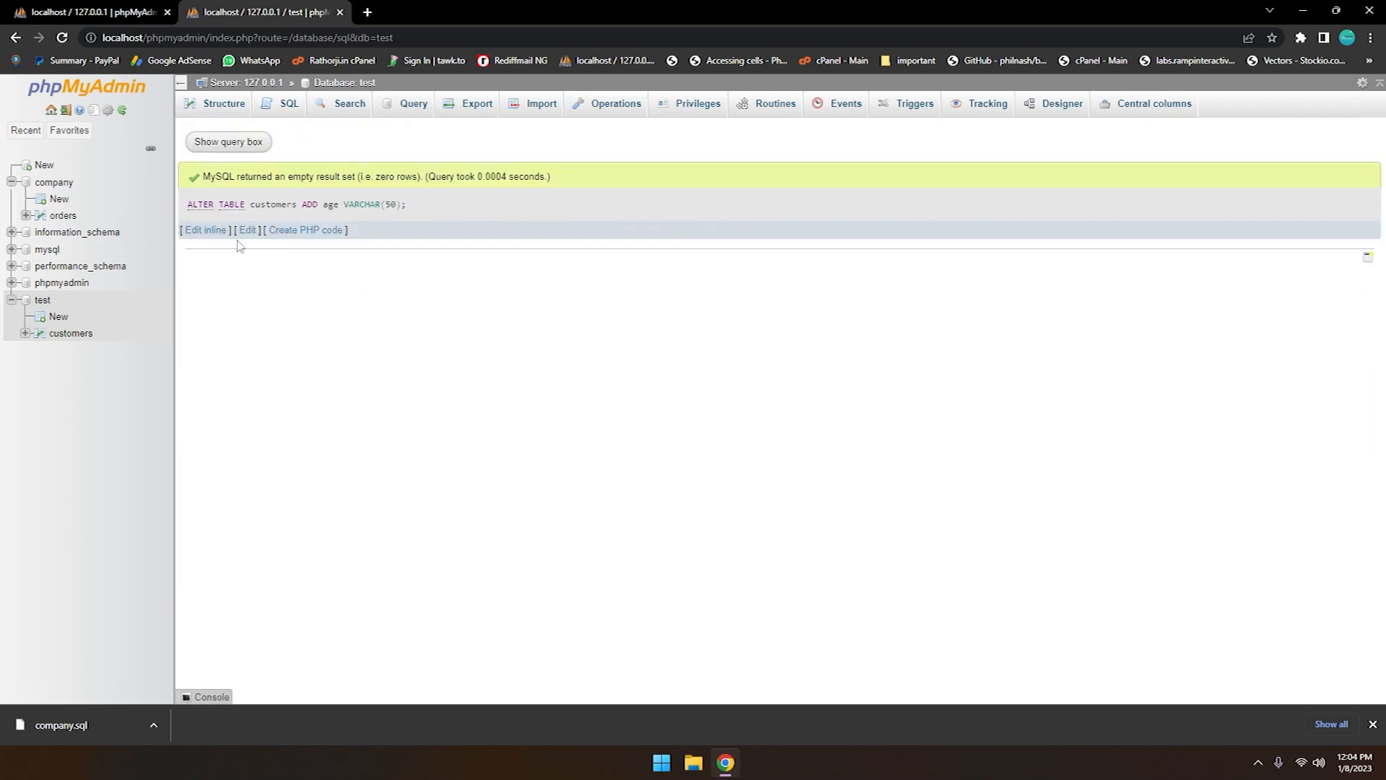
{"action": "left_click", "coordinate": [66, 341]}
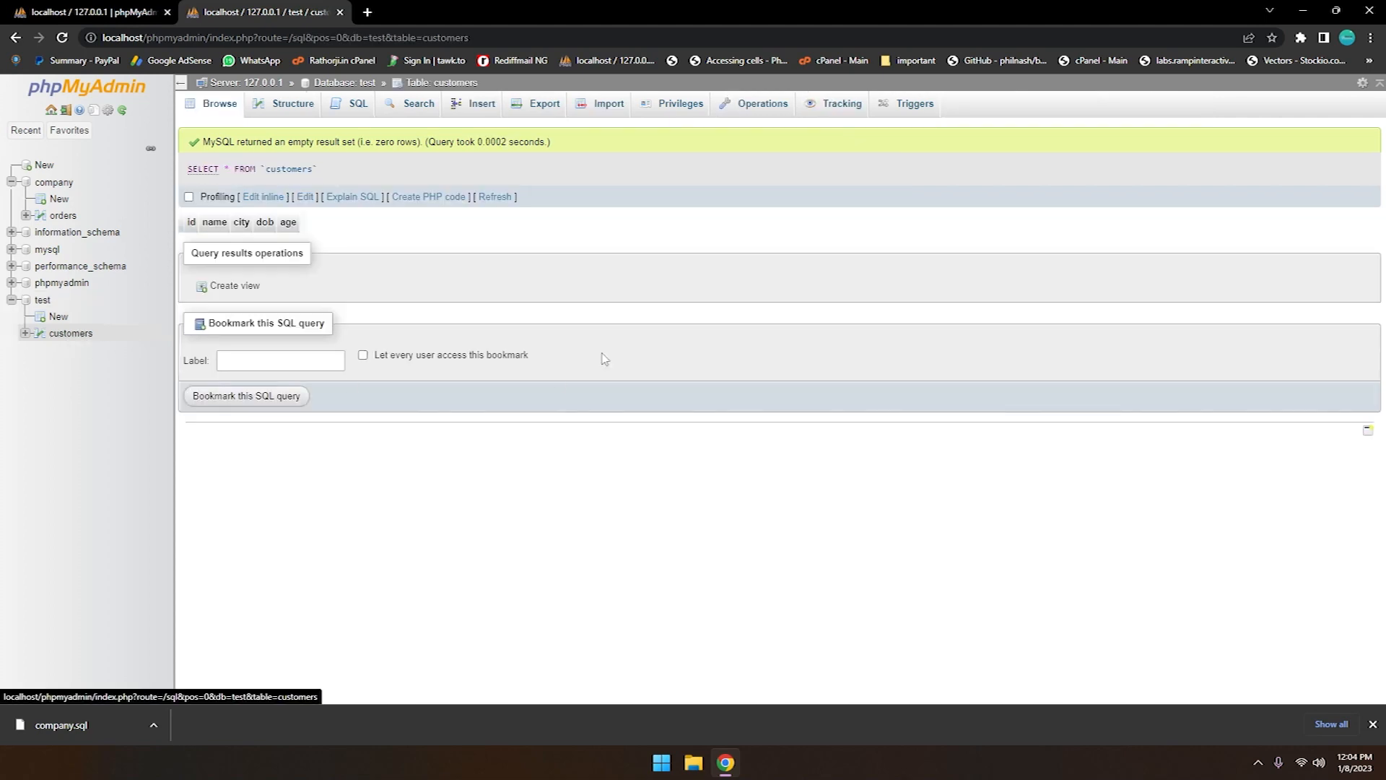
{"action": "left_click", "coordinate": [296, 107]}
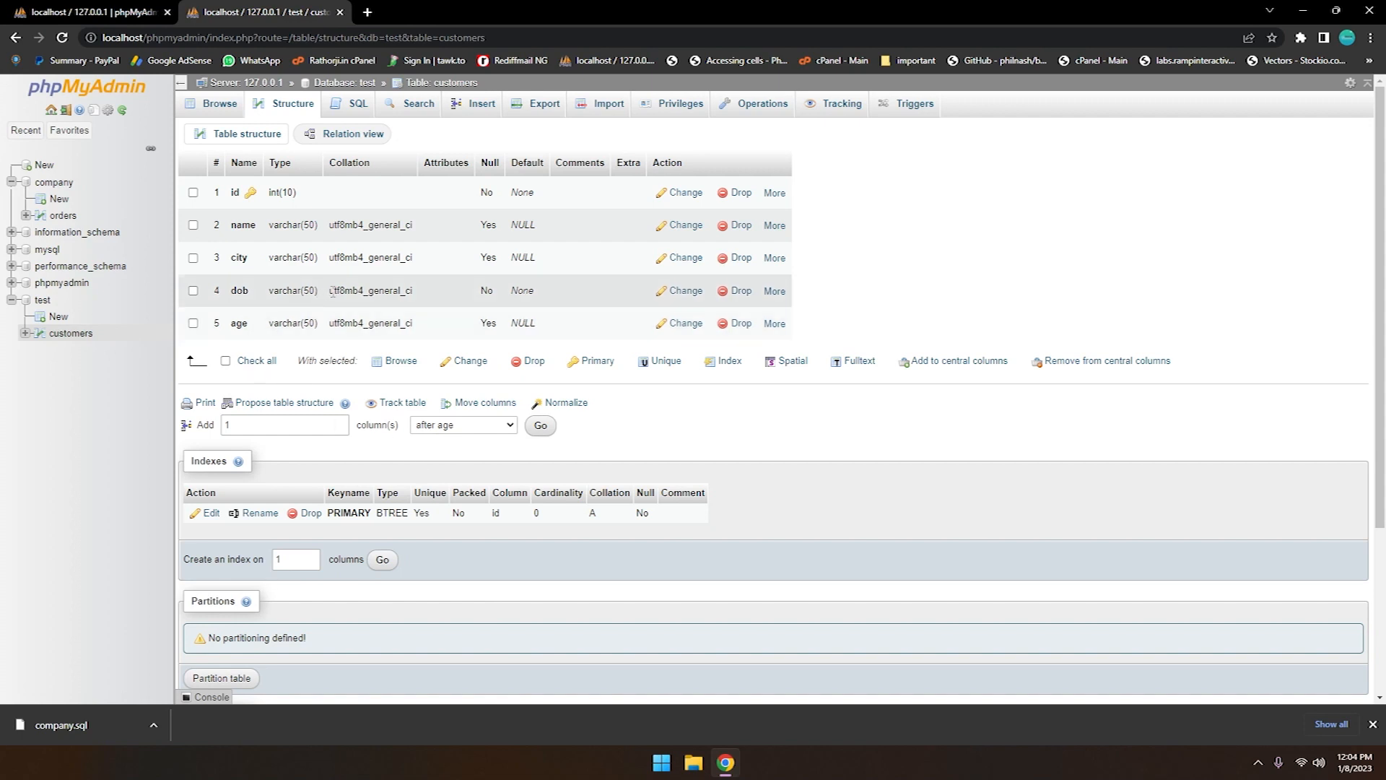
Insert a customers row with the customer's name, city delhi, date of birth and age 25, leaving id empty, and browse the table
{"action": "left_click", "coordinate": [481, 108]}
{"action": "left_click", "coordinate": [571, 215]}
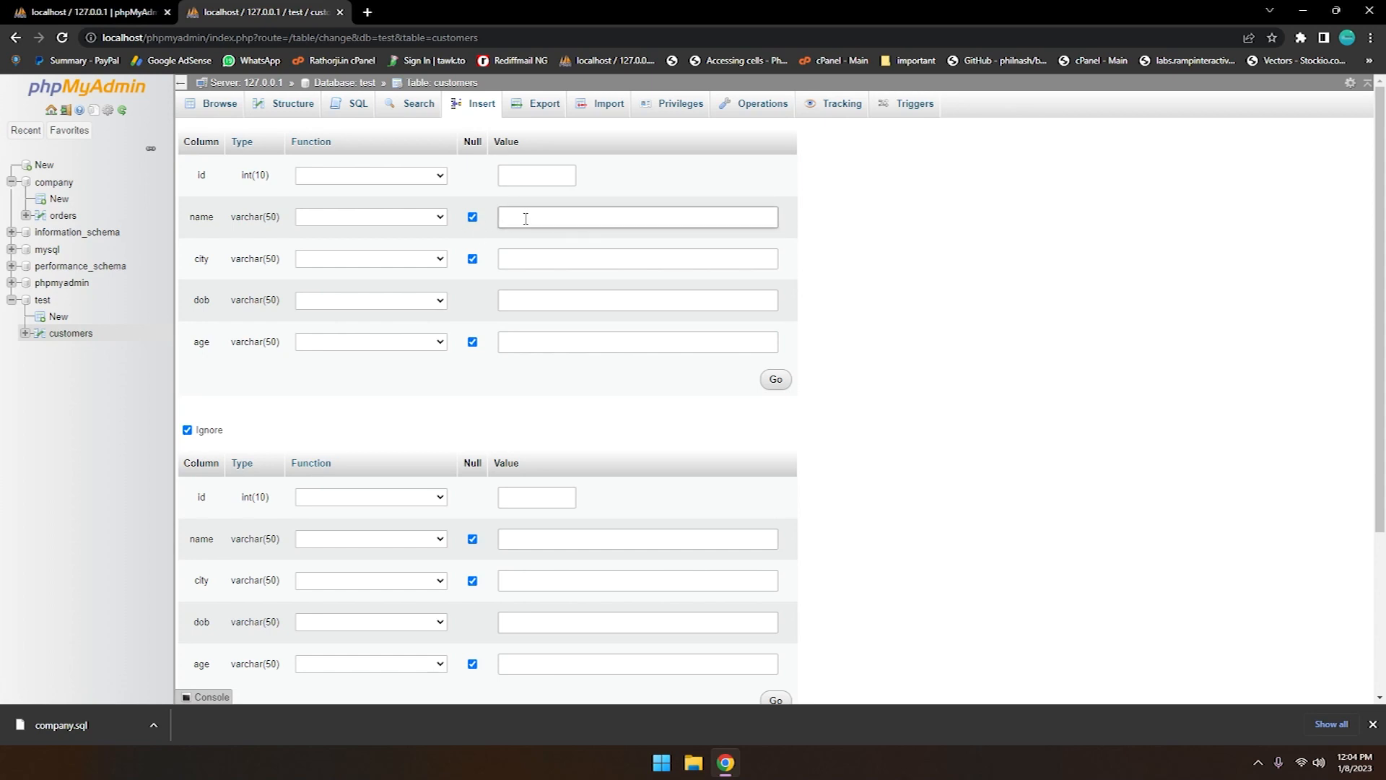
{"action": "key", "text": "BackSpace"}
{"action": "key", "text": "BackSpace"}
{"action": "key", "text": "BackSpace"}
{"action": "key", "text": "BackSpace"}
{"action": "key", "text": "BackSpace"}
{"action": "type", "text": "rathor"}
{"action": "key", "text": "Tab"}
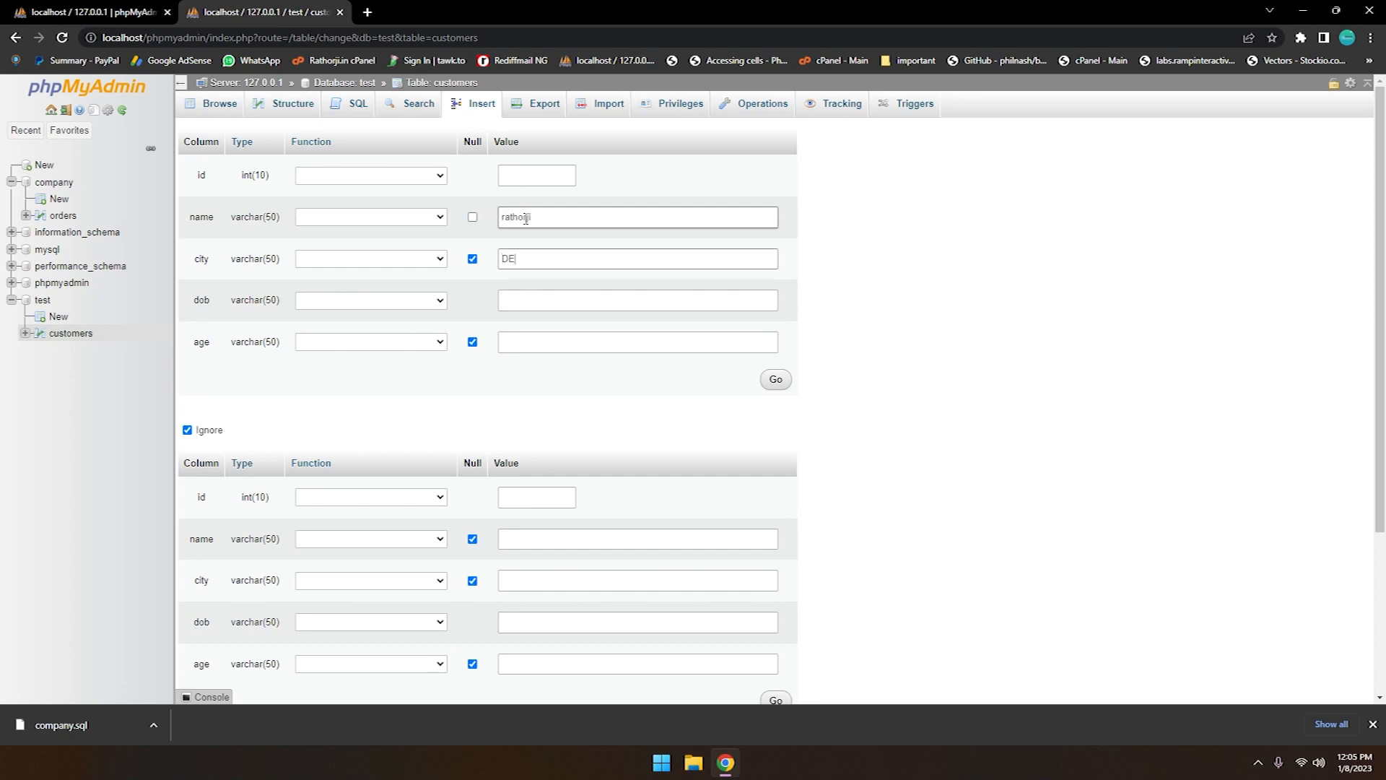
{"action": "key", "text": "Tab"}
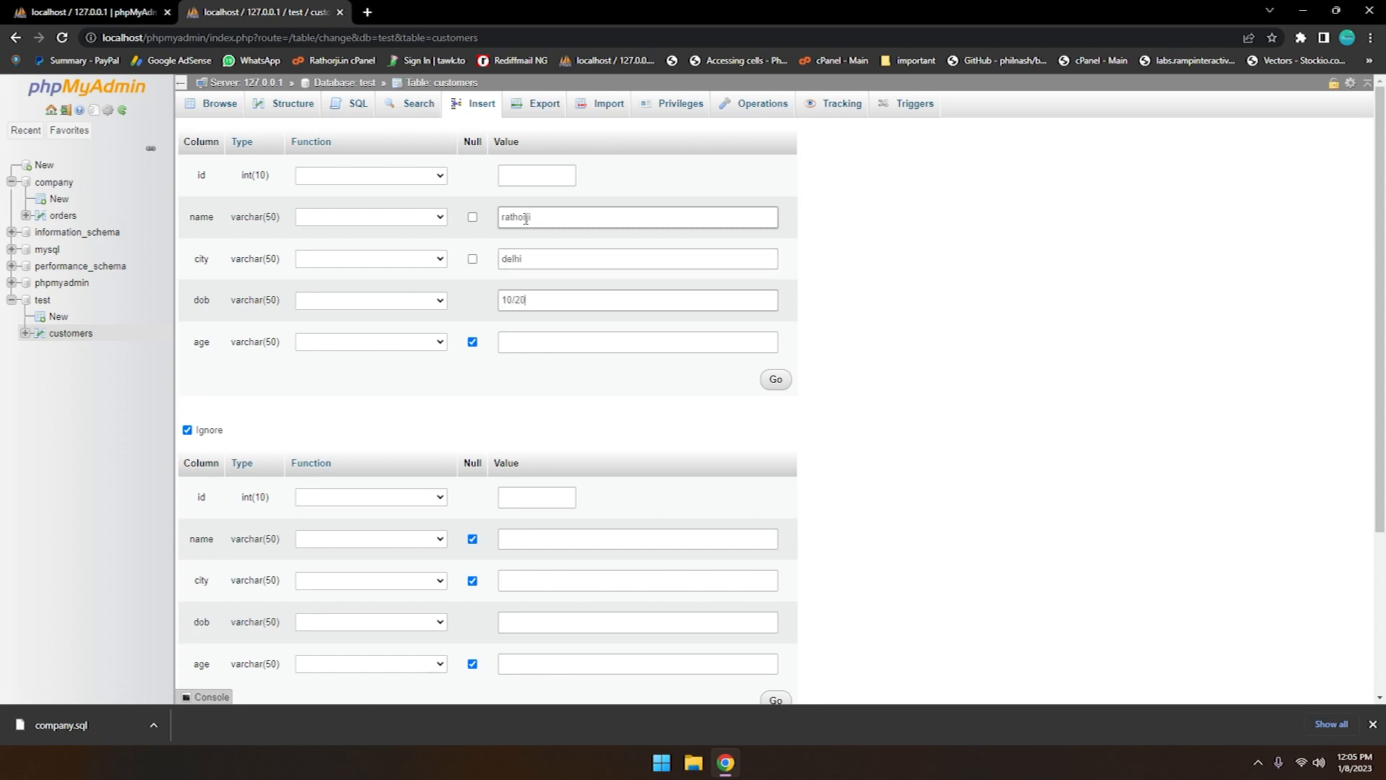
{"action": "type", "text": "10/02/1995"}
{"action": "left_click", "coordinate": [529, 342]}
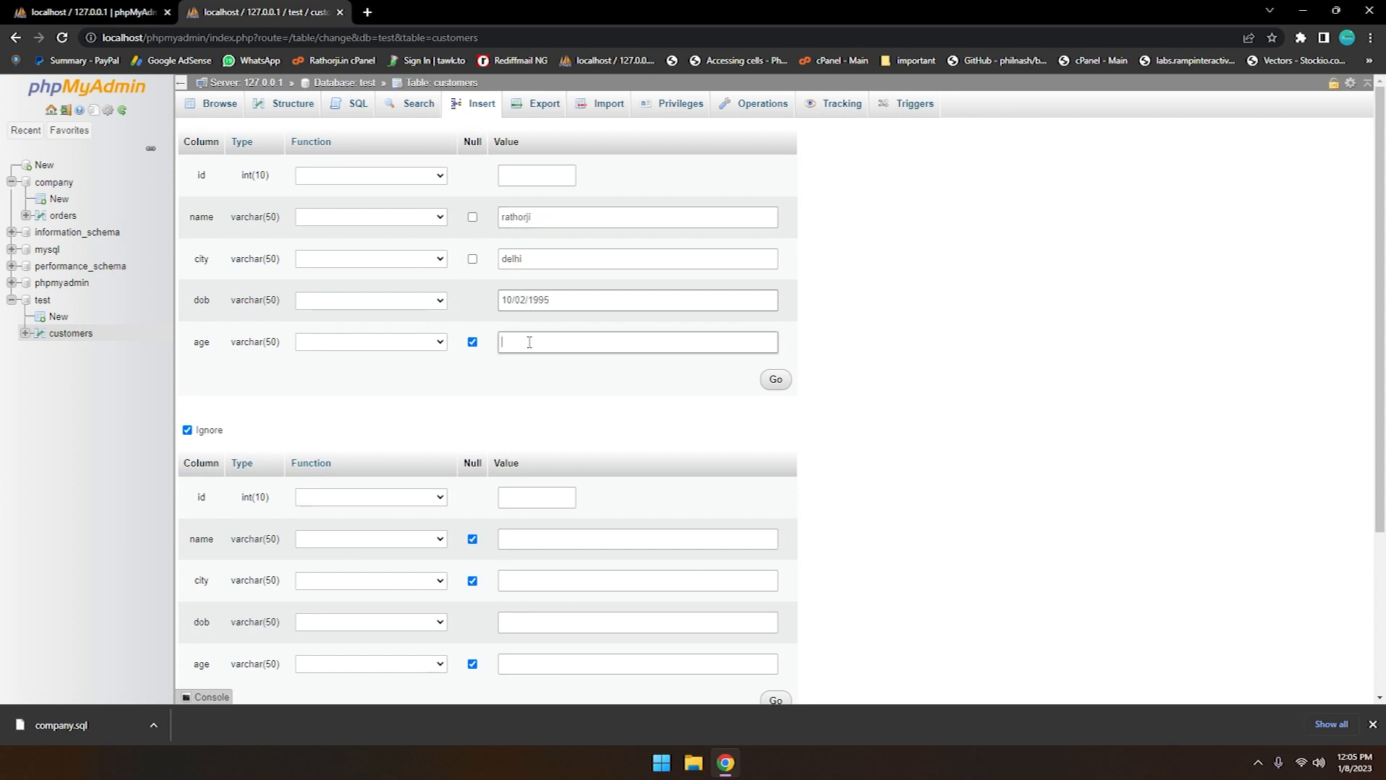
{"action": "left_click", "coordinate": [777, 380]}
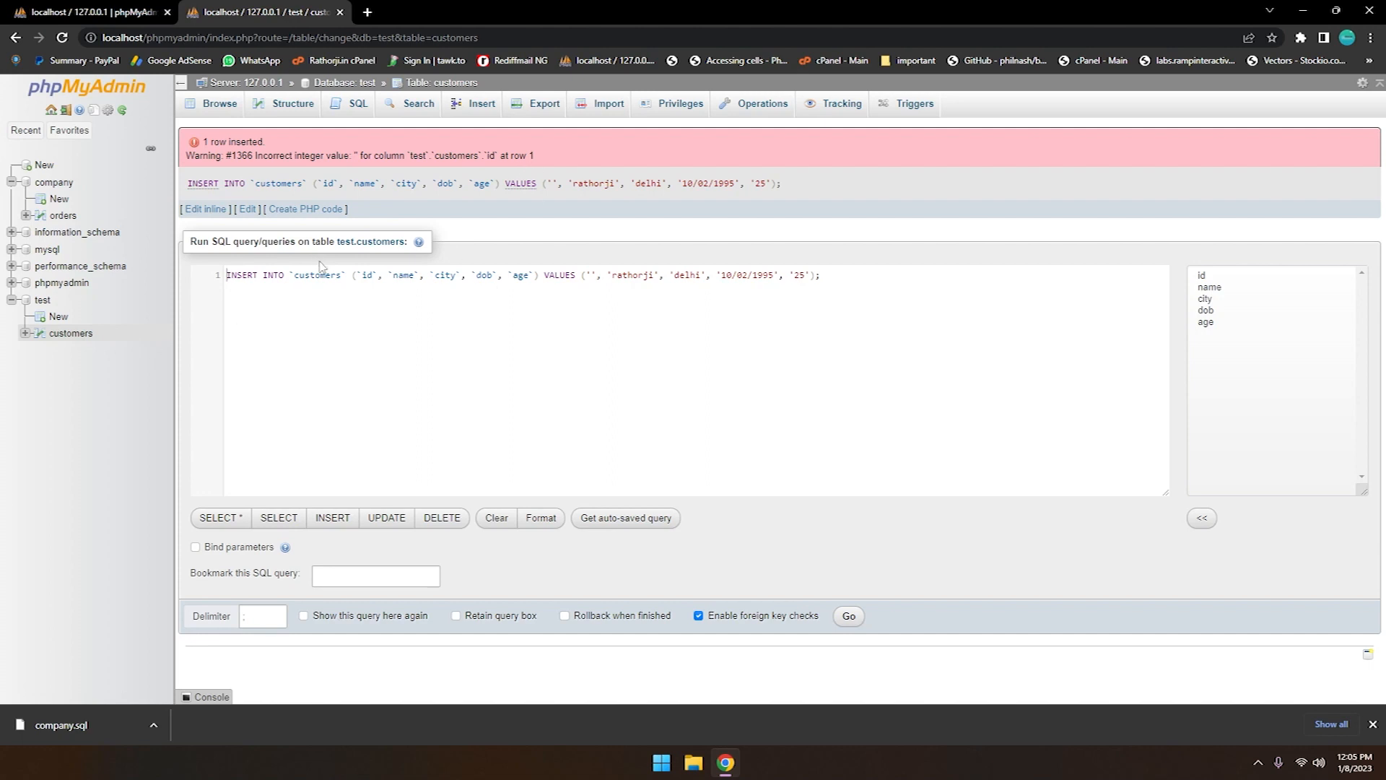
{"action": "left_click_drag", "start_coordinate": [797, 189], "coordinate": [209, 184]}
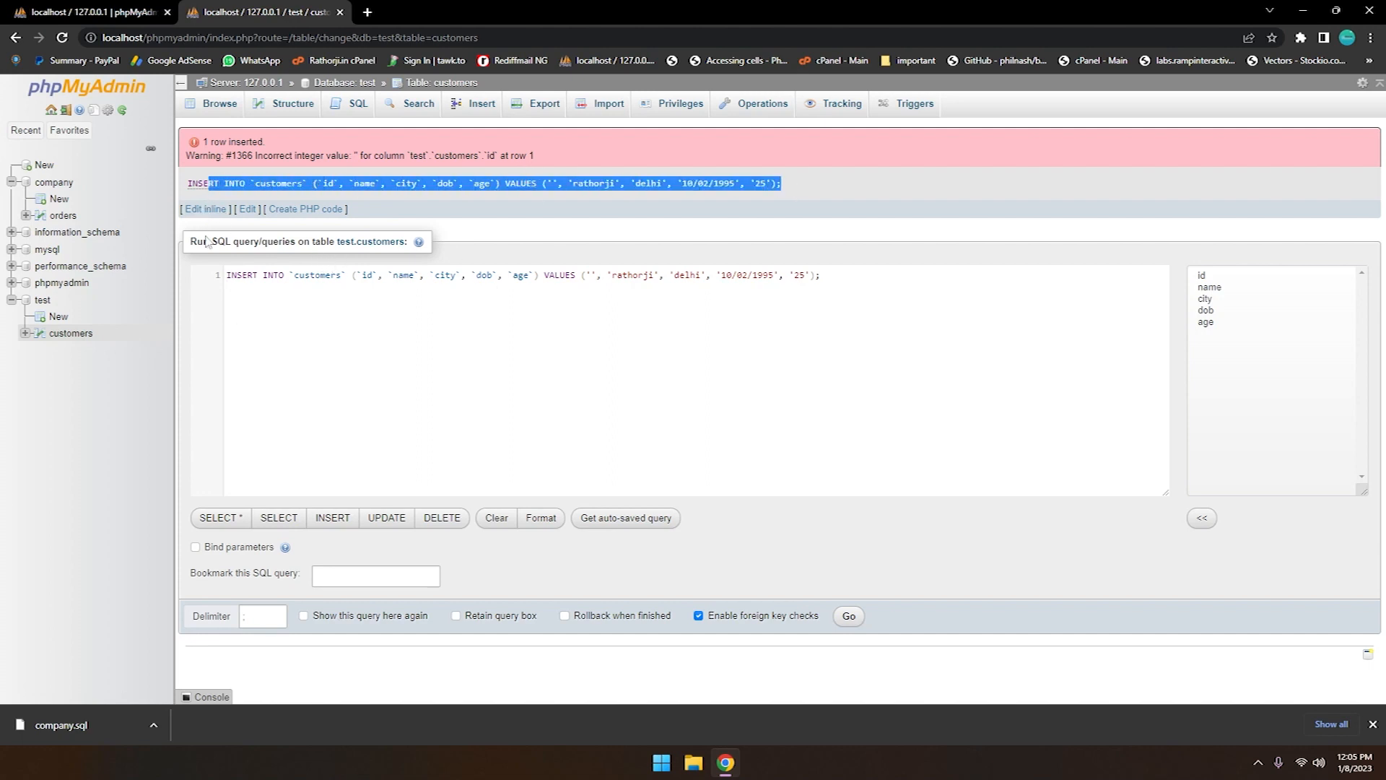
{"action": "left_click", "coordinate": [70, 334]}
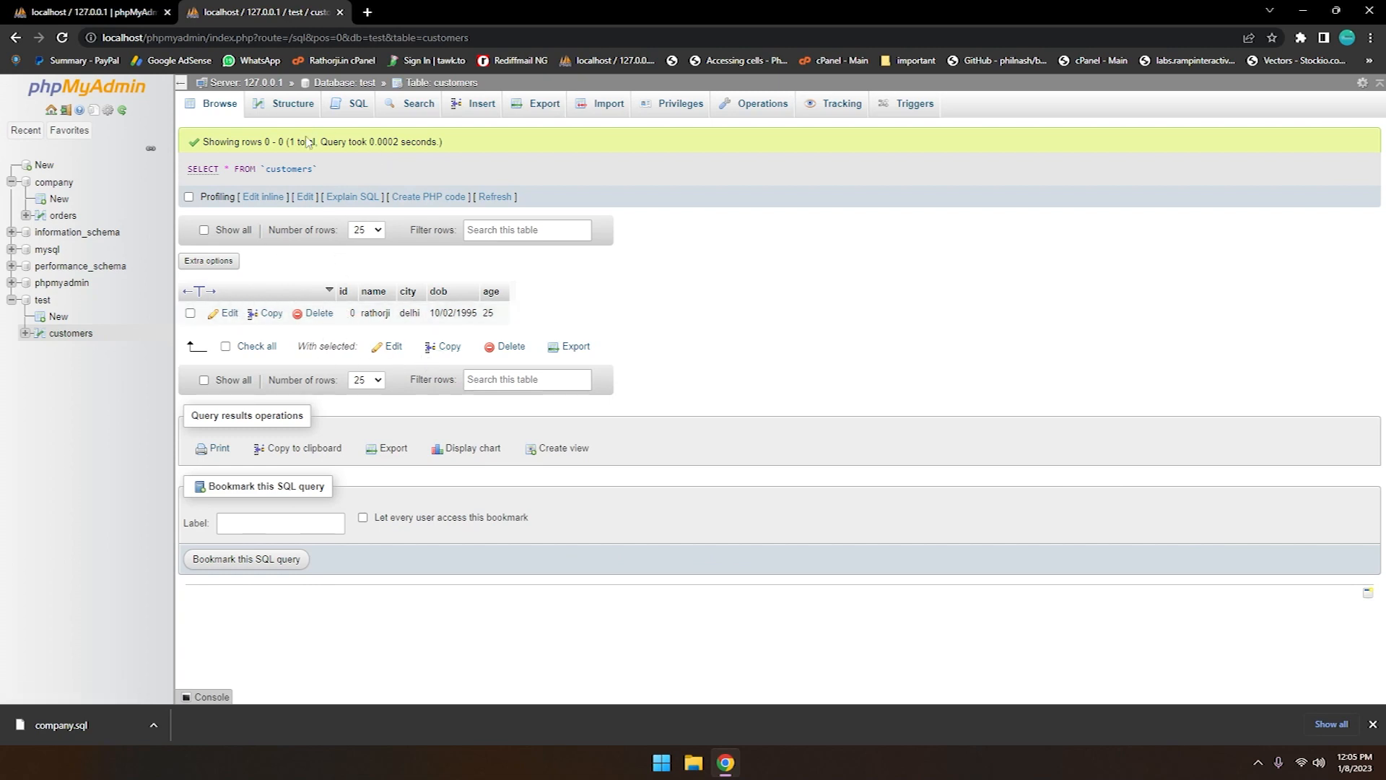
{"action": "left_click", "coordinate": [356, 108]}
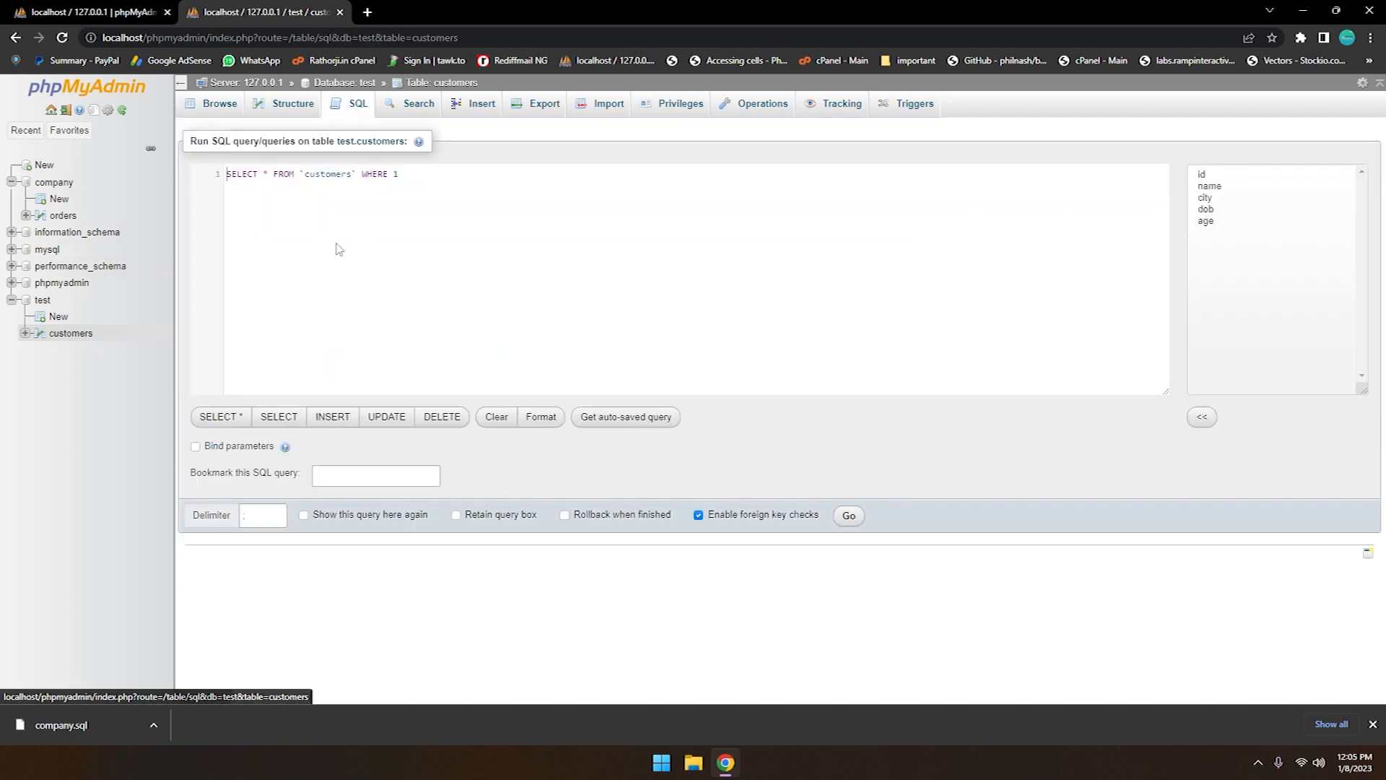
{"action": "type", "text": "CREATE TABLE customers ( id INT(10), name VARCHAR(50), city VARCHAR(50), PRIMARY KEY(id));"}
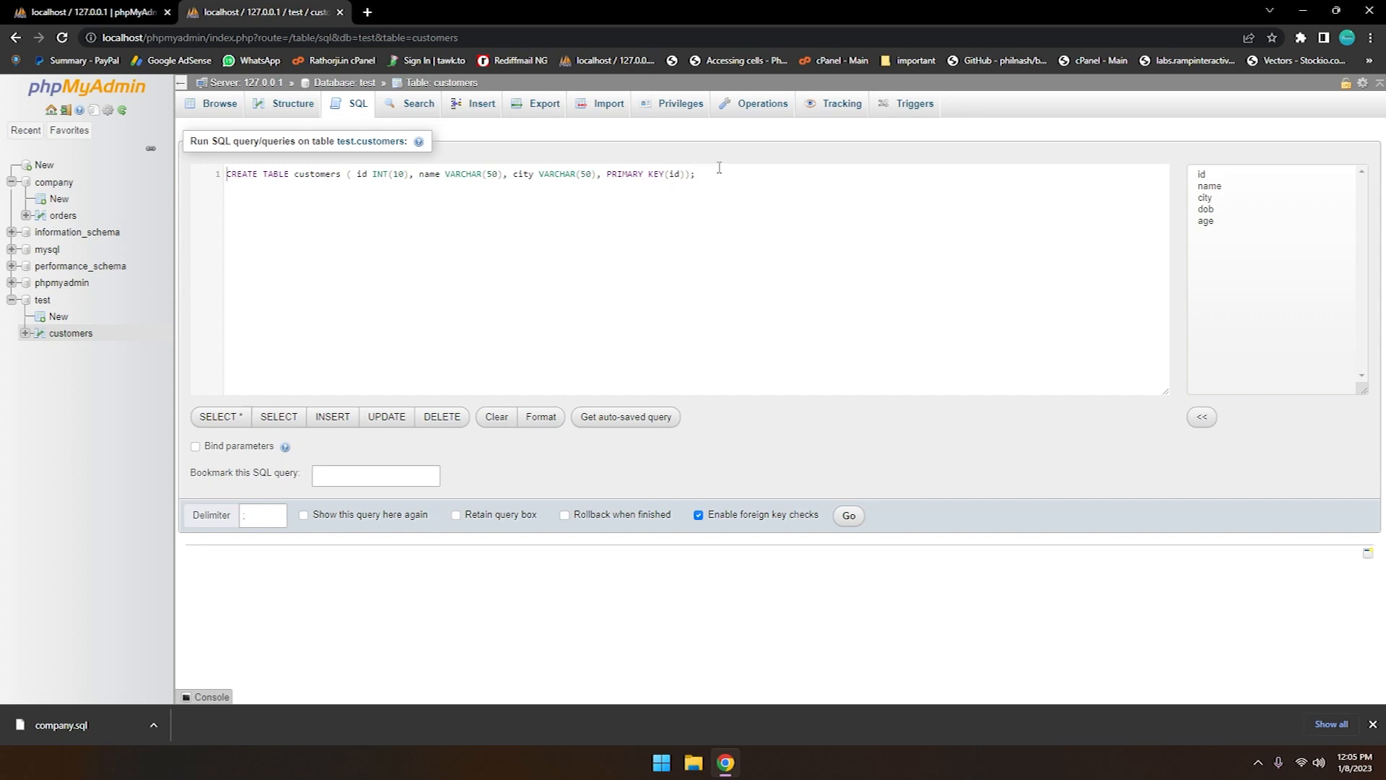
{"action": "left_click_drag", "start_coordinate": [720, 176], "coordinate": [169, 185]}
{"action": "key", "text": "BackSpace"}
{"action": "left_click", "coordinate": [612, 106]}
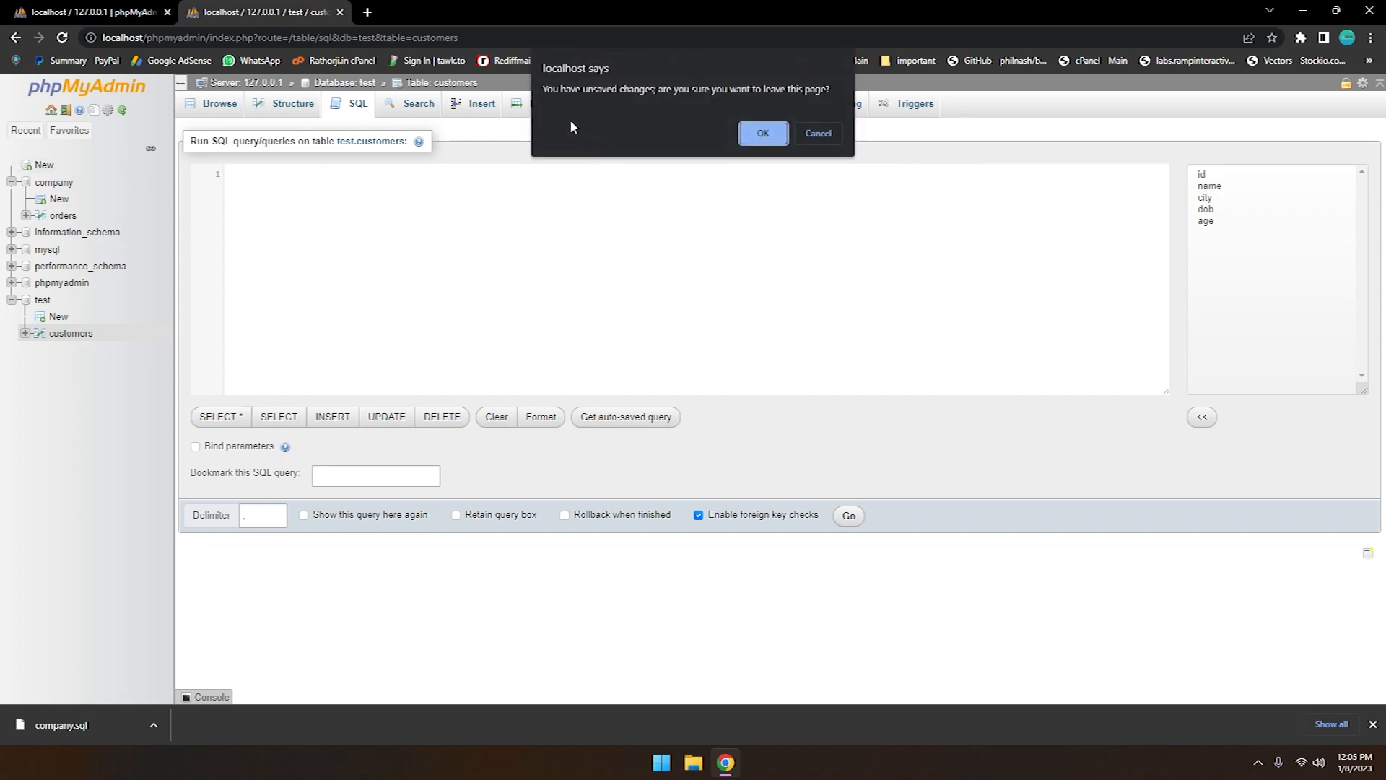
{"action": "left_click", "coordinate": [817, 134]}
{"action": "left_click", "coordinate": [477, 106]}
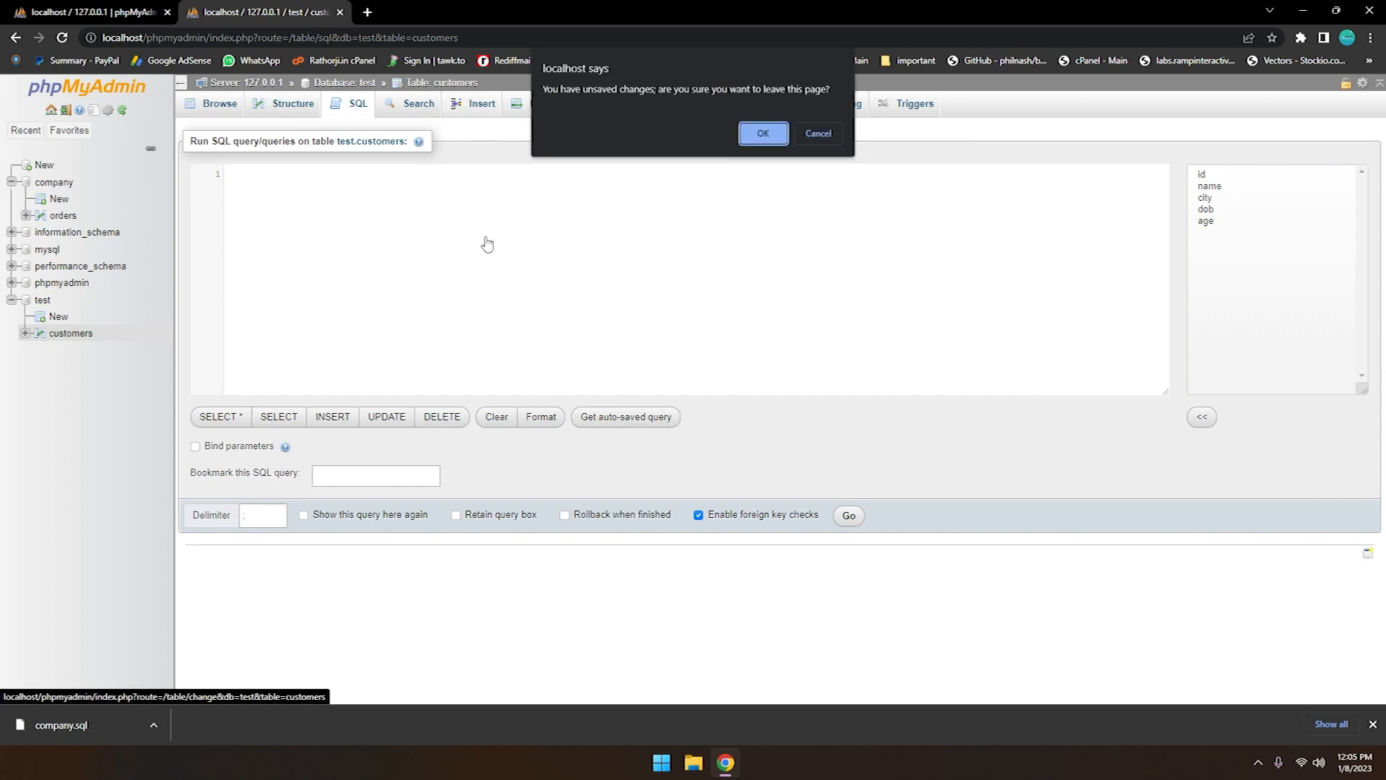
{"action": "left_click", "coordinate": [763, 135]}
{"action": "left_click", "coordinate": [549, 216]}
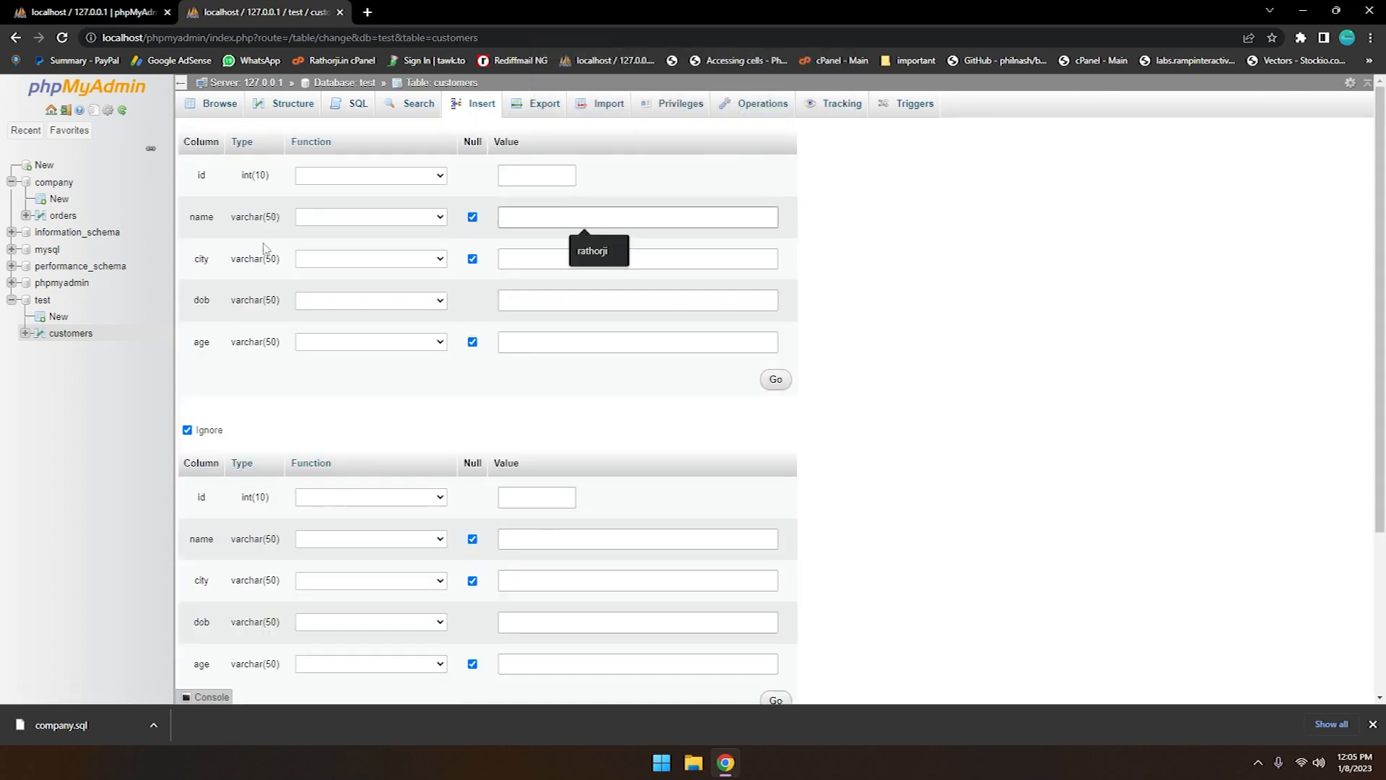
Edit the id column of customers by enabling auto increment and clearing its length, and save the change
{"action": "left_click", "coordinate": [59, 338]}
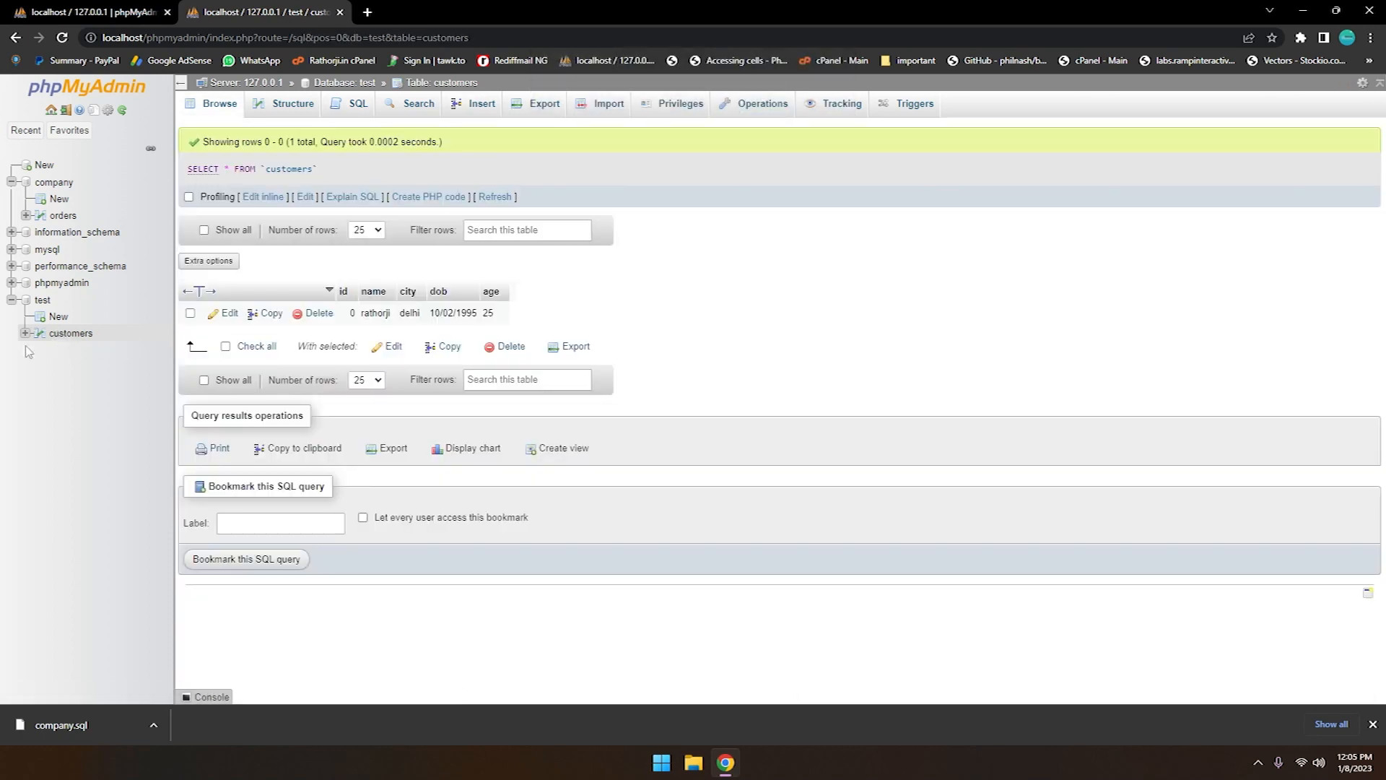
{"action": "left_click", "coordinate": [311, 107]}
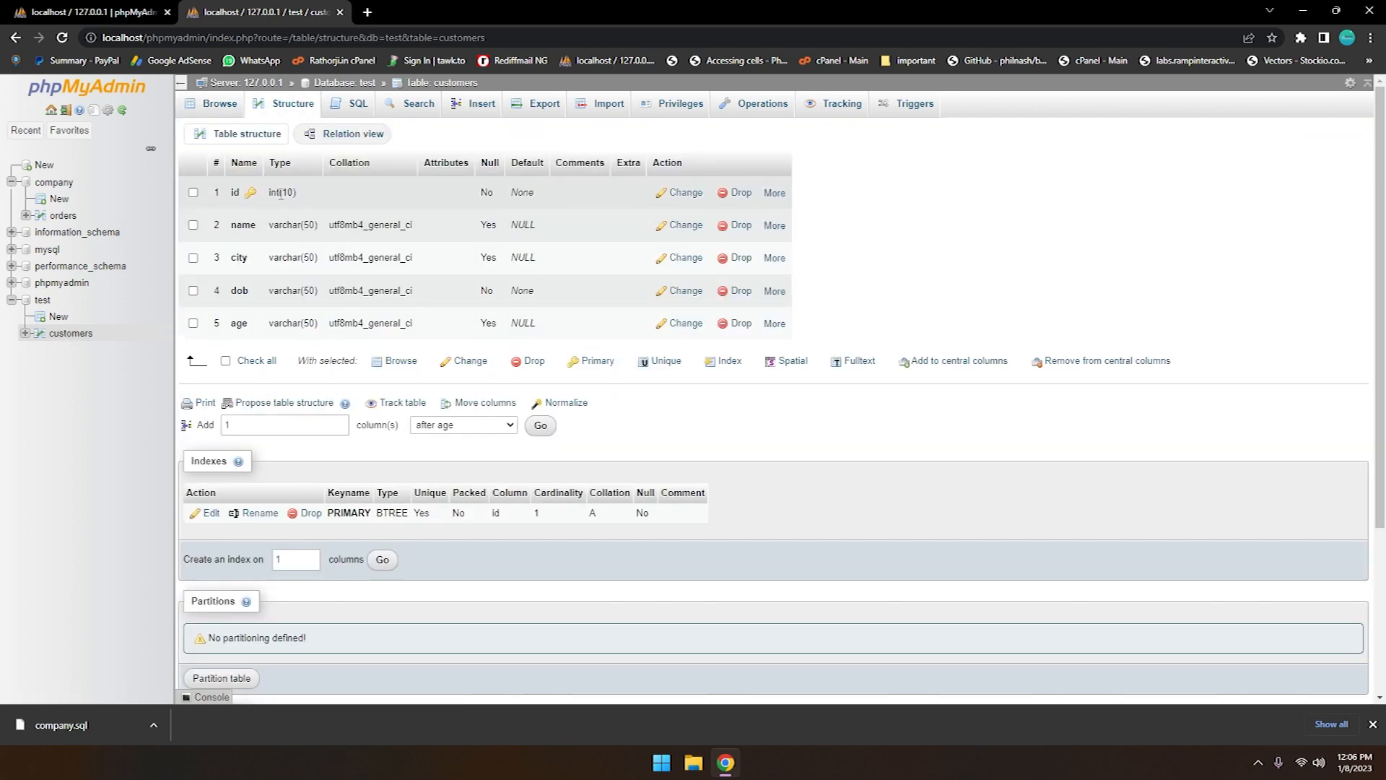
{"action": "left_click", "coordinate": [689, 201]}
{"action": "left_click", "coordinate": [967, 228]}
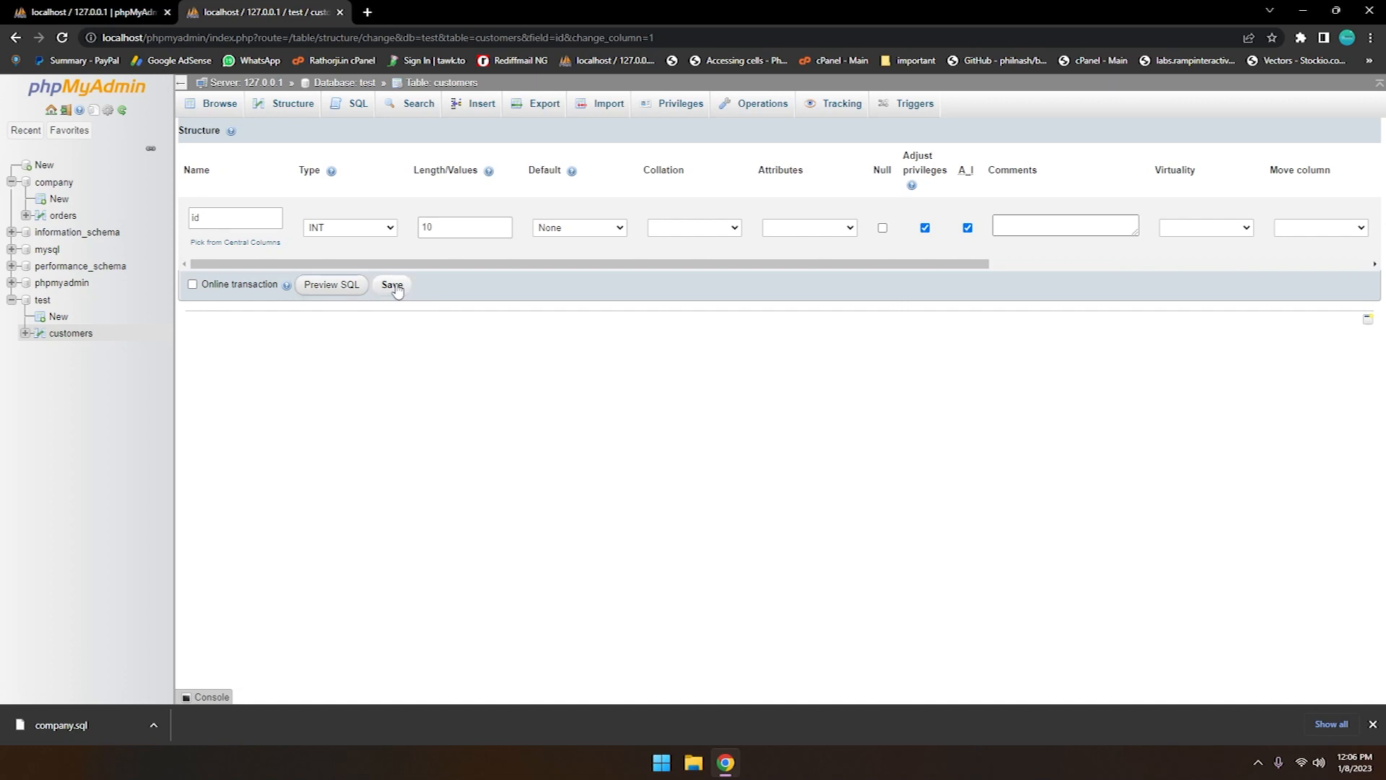
{"action": "double_click", "coordinate": [446, 228]}
{"action": "key", "text": "BackSpace"}
{"action": "left_click", "coordinate": [392, 284]}
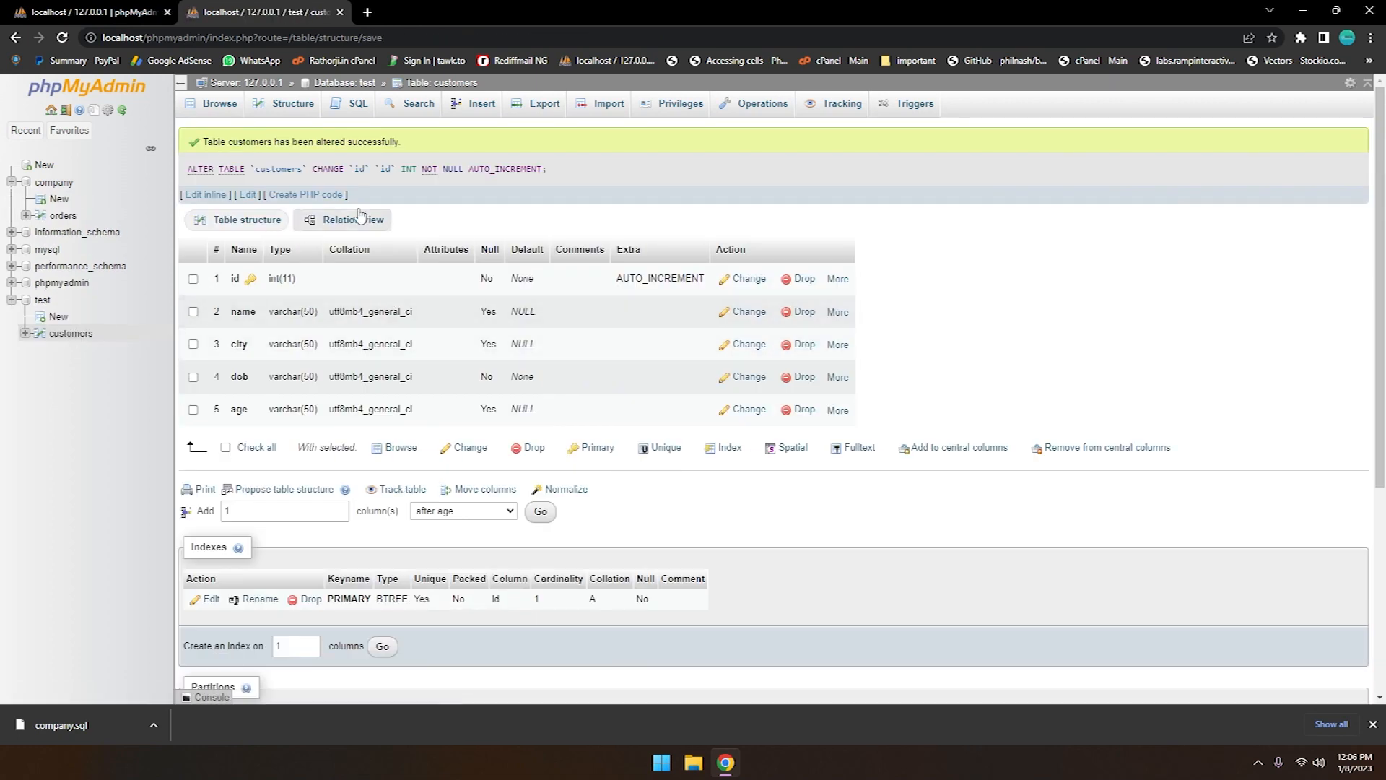
Insert another customers row reusing the same name, city delhi, date of birth and age 25, without an id, and browse the table
{"action": "left_click", "coordinate": [476, 105]}
{"action": "left_click", "coordinate": [544, 216]}
{"action": "type", "text": "rathorji"}
{"action": "left_click", "coordinate": [571, 258]}
{"action": "left_click", "coordinate": [588, 291]}
{"action": "left_click", "coordinate": [570, 300]}
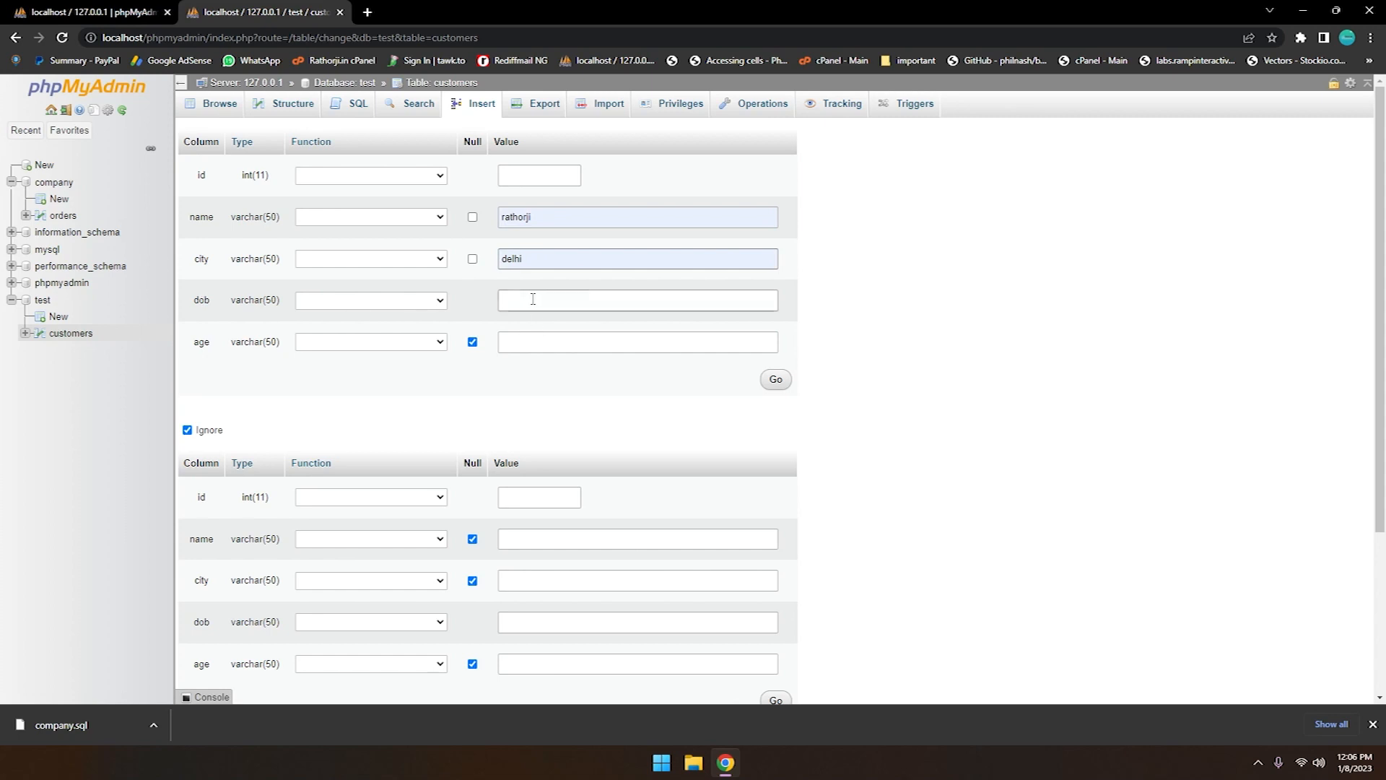
{"action": "left_click", "coordinate": [589, 330]}
{"action": "left_click", "coordinate": [516, 342]}
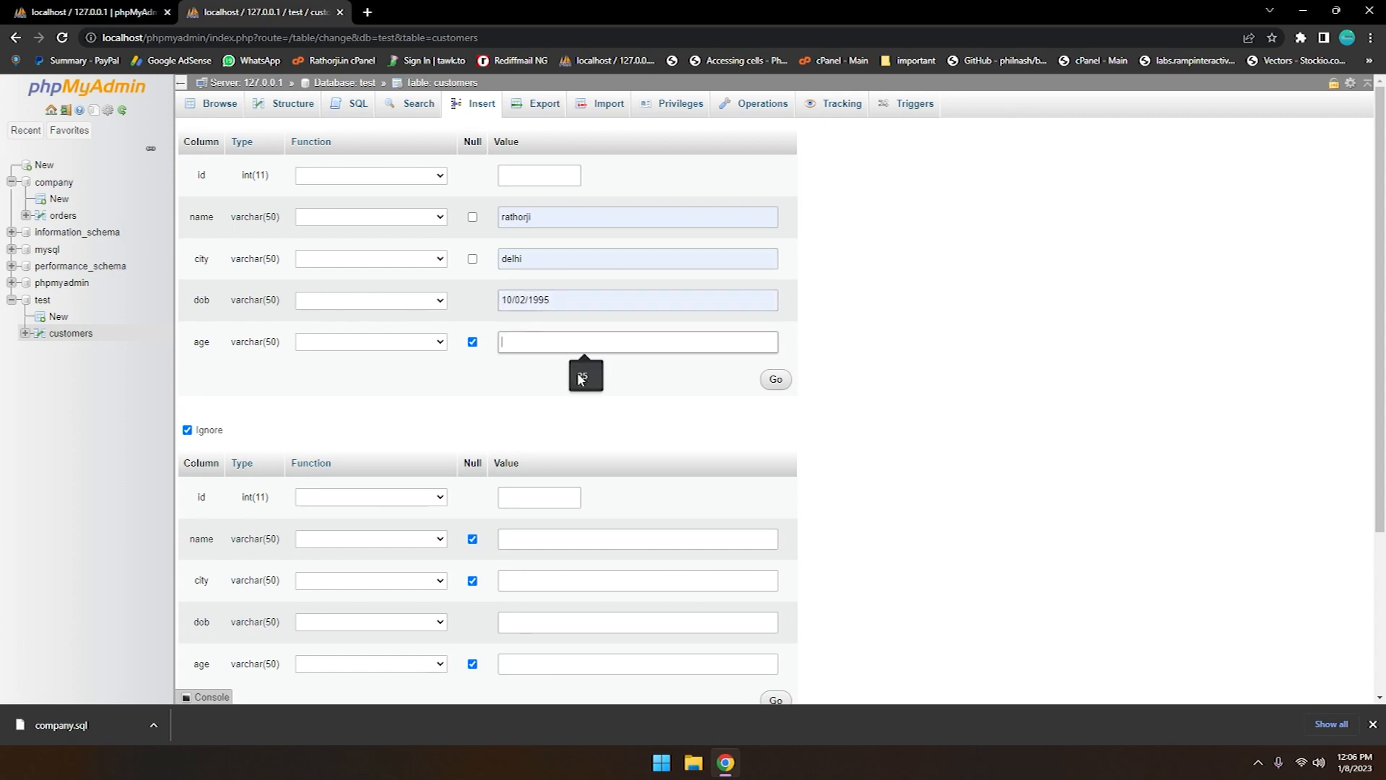
{"action": "left_click", "coordinate": [584, 371]}
{"action": "left_click", "coordinate": [775, 379]}
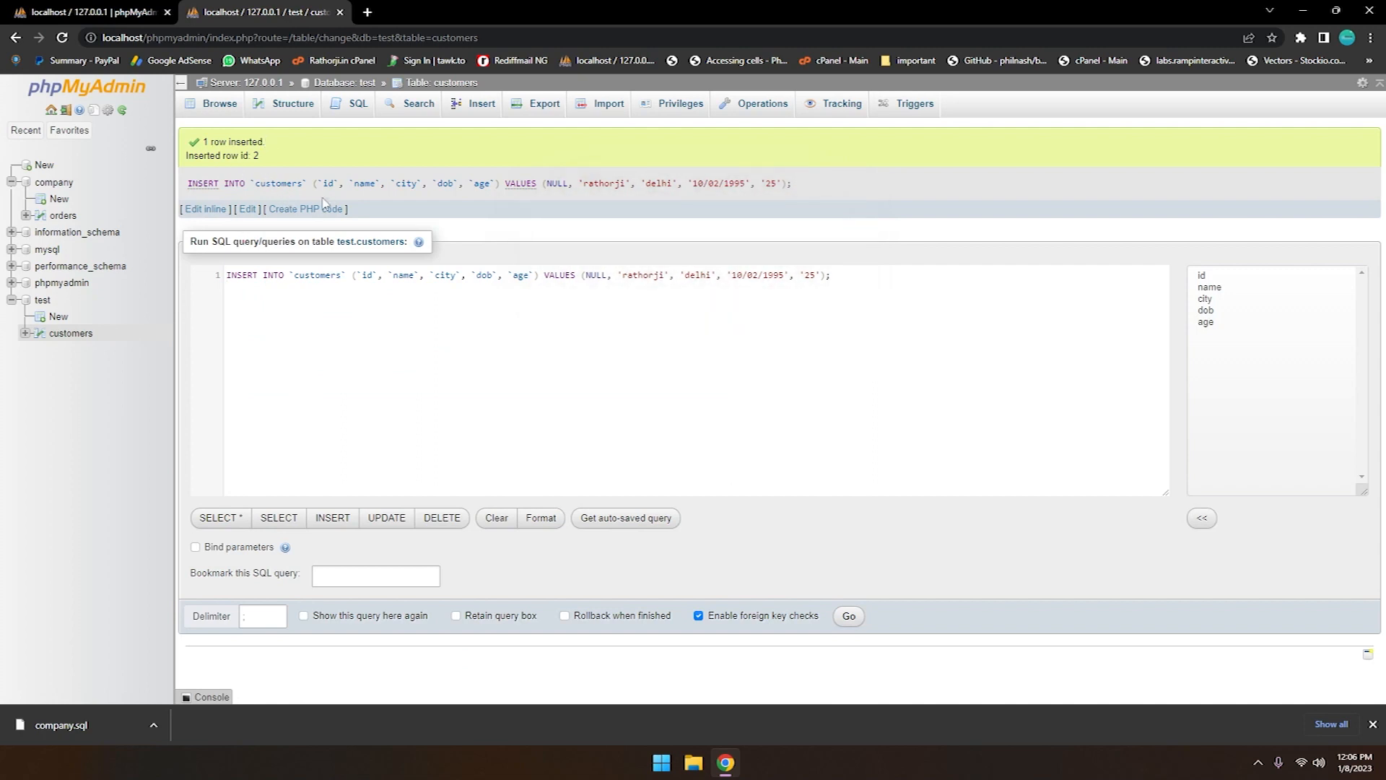
{"action": "left_click", "coordinate": [73, 333]}
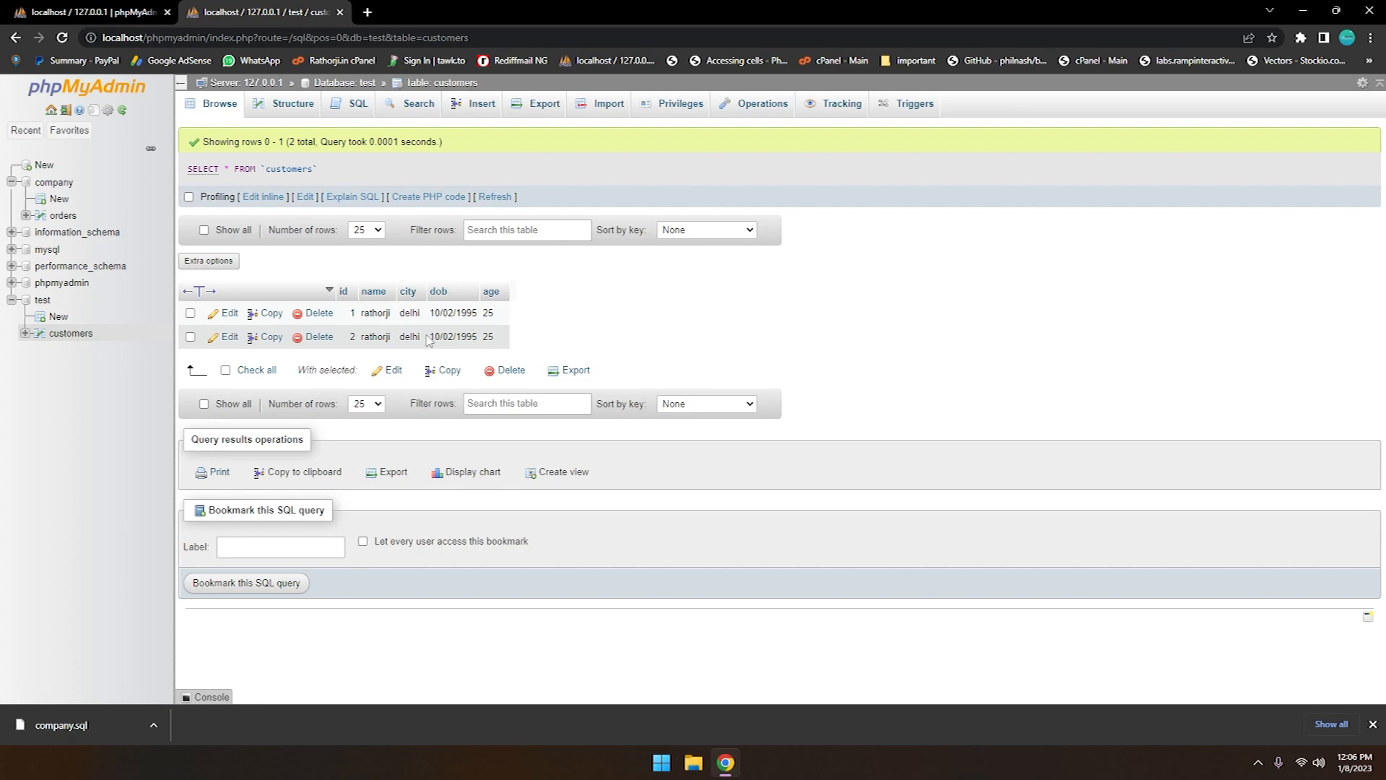
Replace the default query in the customers SQL editor with INSERT INTO customers VALUES()
{"action": "left_click", "coordinate": [357, 107]}
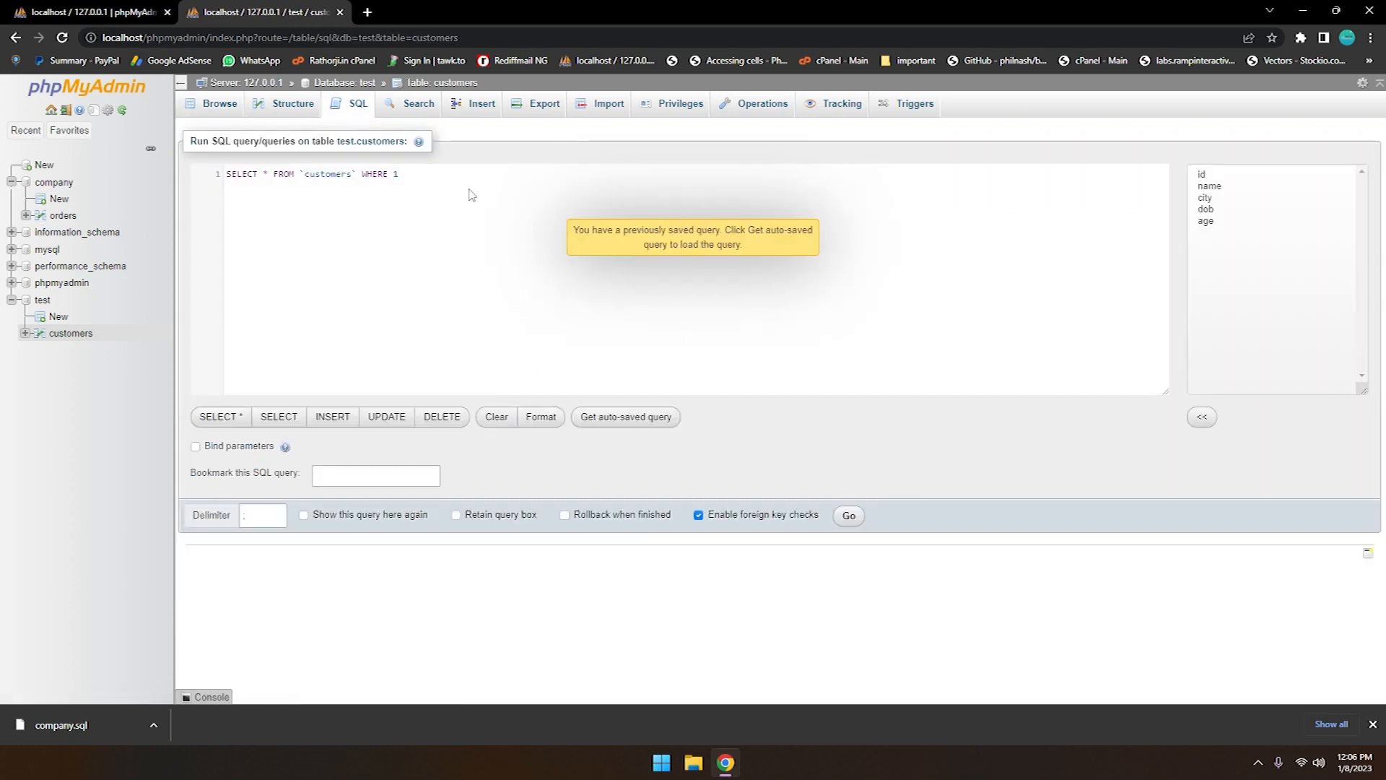
{"action": "key", "text": "ctrl+a"}
{"action": "key", "text": "BackSpace"}
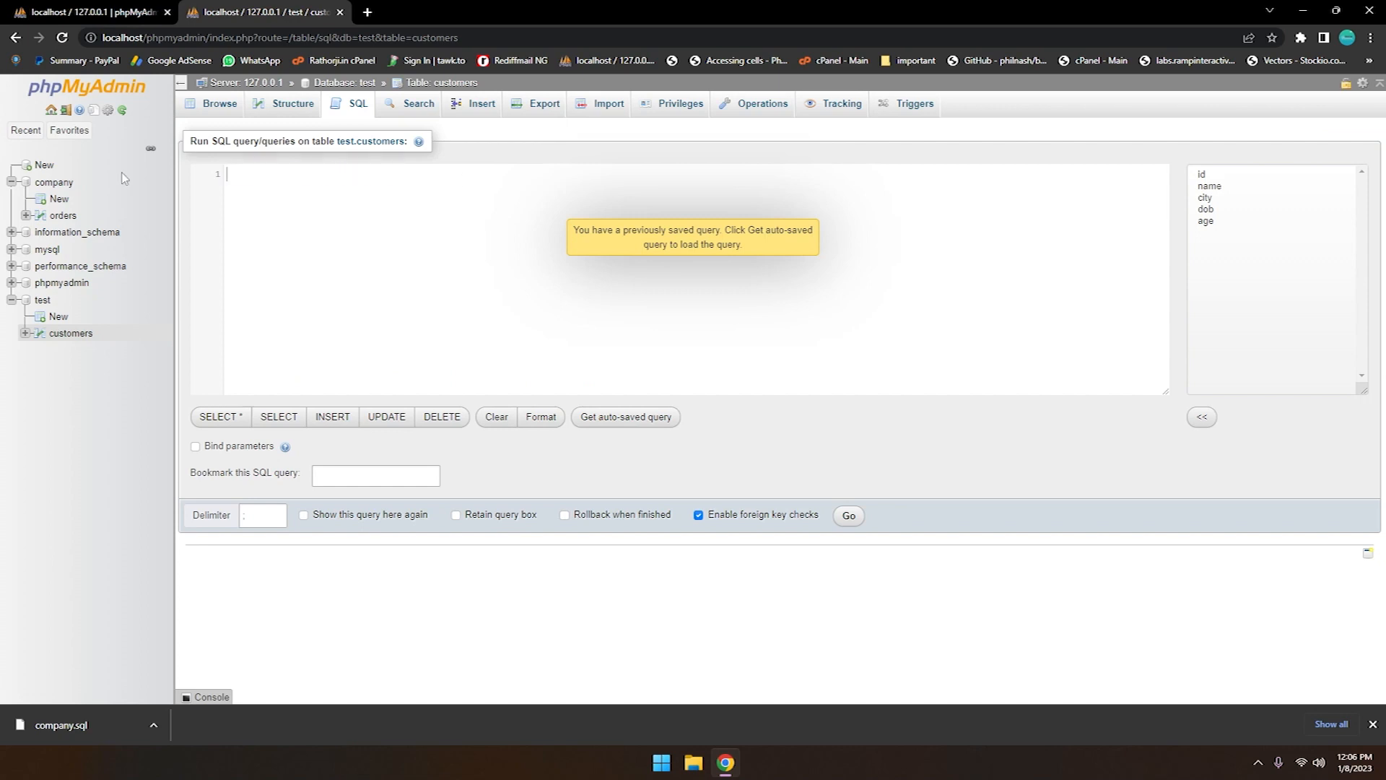
{"action": "type", "text": "INSERT "}
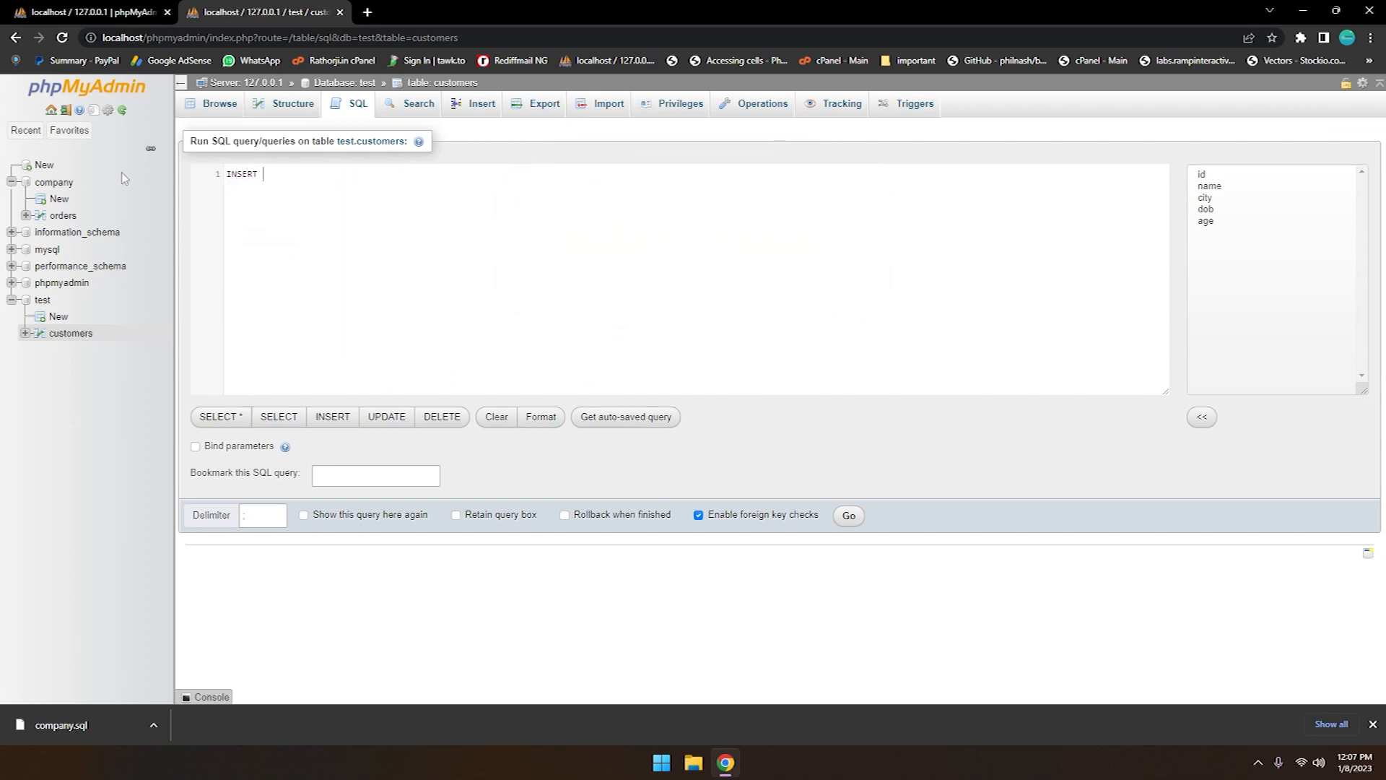
{"action": "type", "text": "INTO CUST"}
{"action": "key", "text": "Return"}
{"action": "type", "text": "VALUES()"}
Fill in the customer's name and 'kolkata' as the first two values of the INSERT statement
{"action": "type", "text": "'RA"}
{"action": "key", "text": "BackSpace"}
{"action": "key", "text": "BackSpace"}
{"action": "type", "text": "rahul"}
{"action": "type", "text": "','kolkata'"}
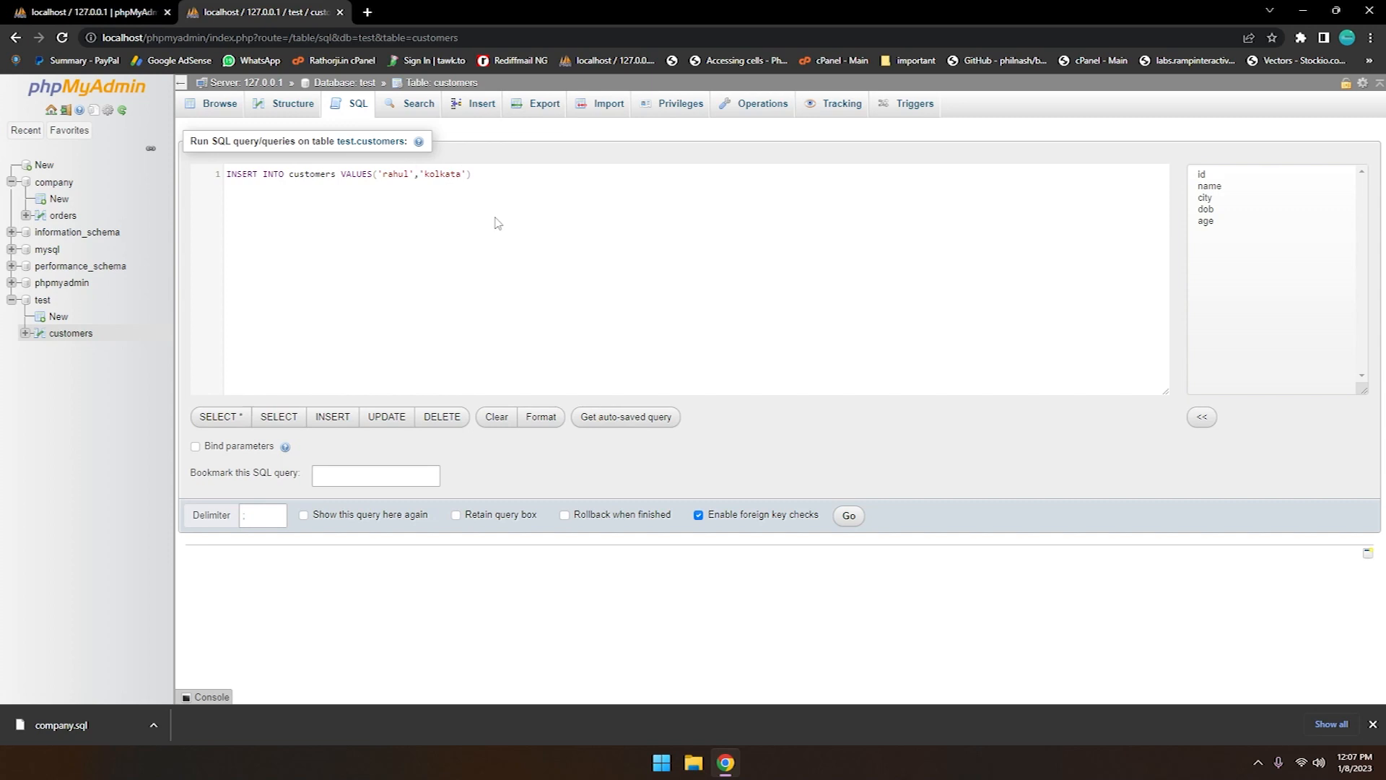
{"action": "type", "text": ",'"}
{"action": "type", "text": "10/02/1997',"}
{"action": "type", "text": "25"}
Append the date of birth and '25' as the remaining values, end the statement with a semicolon, and try to run the insert
{"action": "key", "text": "BackSpace"}
{"action": "key", "text": "BackSpace"}
{"action": "type", "text": "'25');"}
{"action": "left_click", "coordinate": [848, 516]}
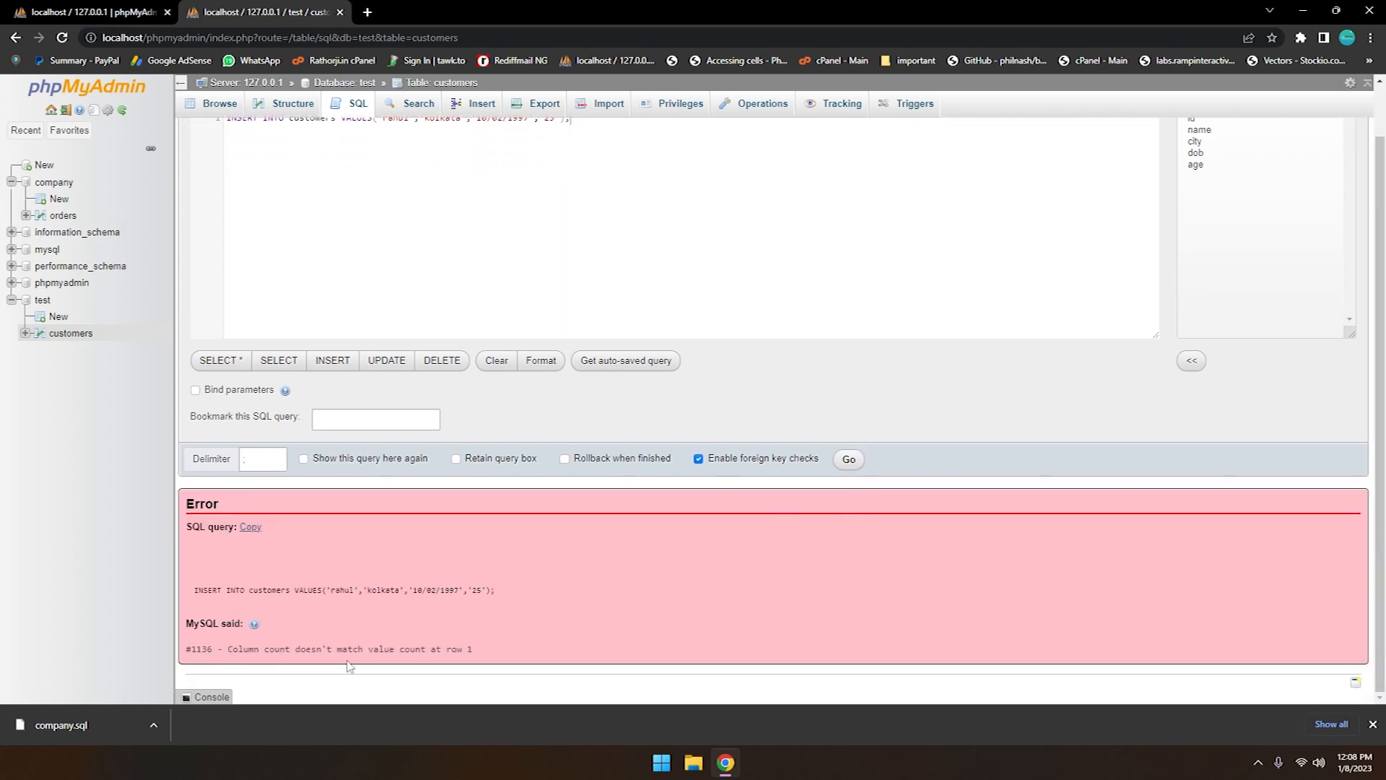
Add '5' as the id value at the start of the INSERT values, run the query, and browse the customers table
{"action": "scroll", "coordinate": [509, 273], "scroll_direction": "up", "scroll_amount": 1}
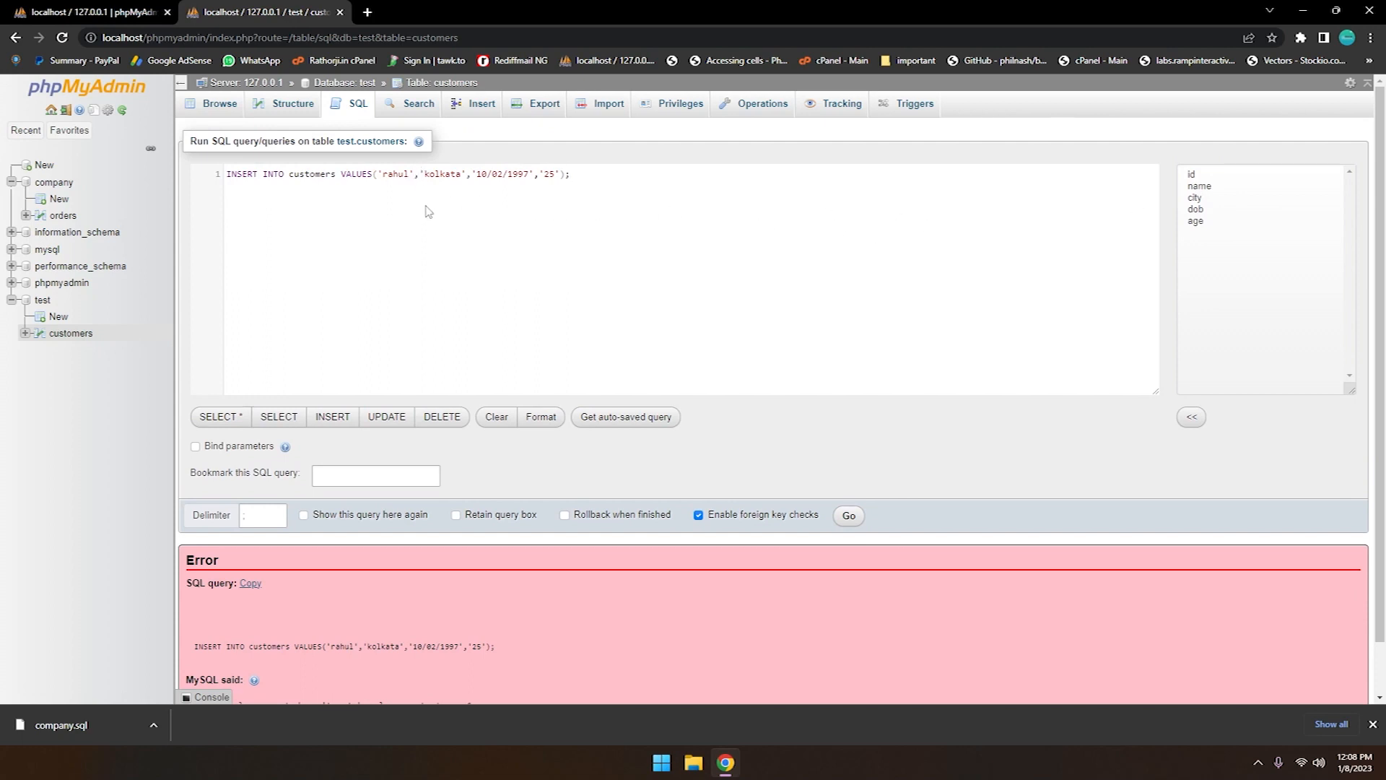
{"action": "left_click", "coordinate": [394, 204]}
{"action": "type", "text": "''"}
{"action": "key", "text": "Left"}
{"action": "key", "text": "BackSpace"}
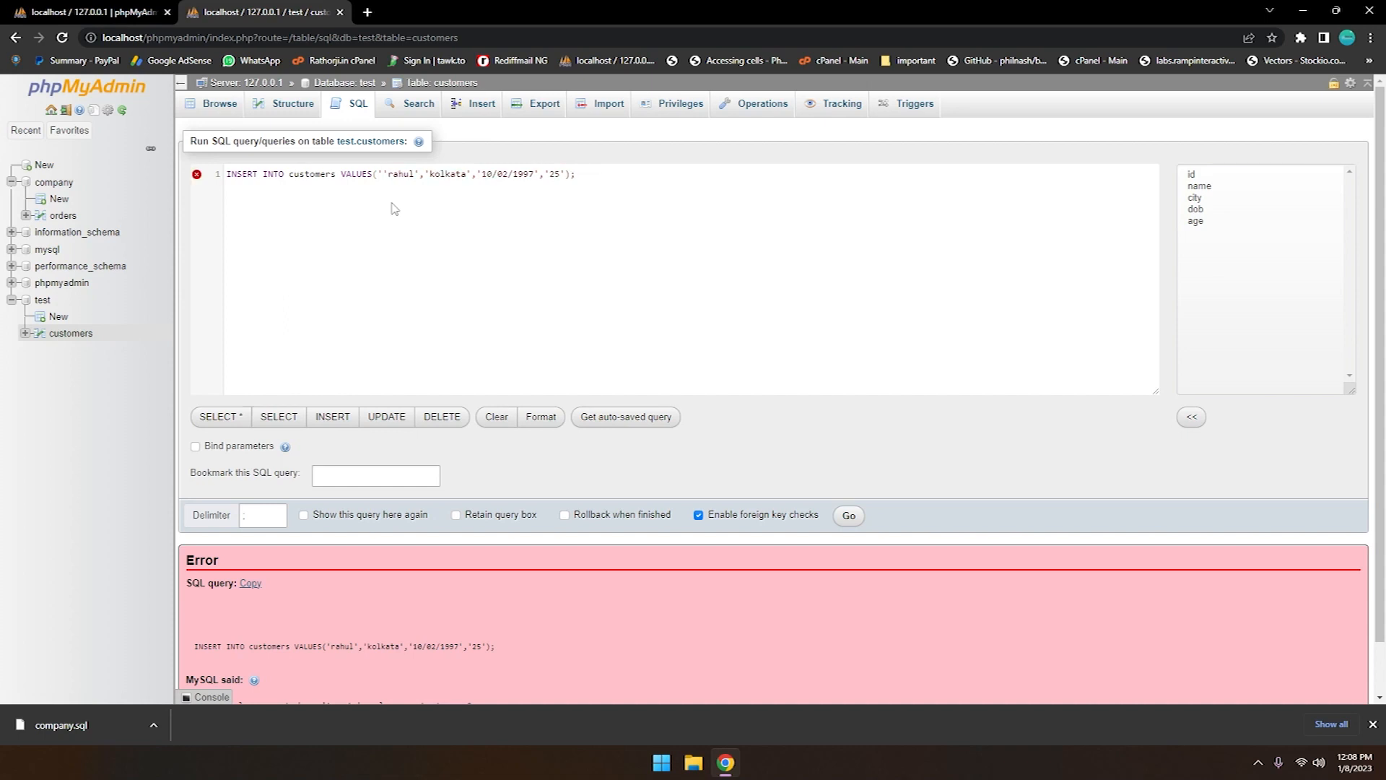
{"action": "type", "text": "','25"}
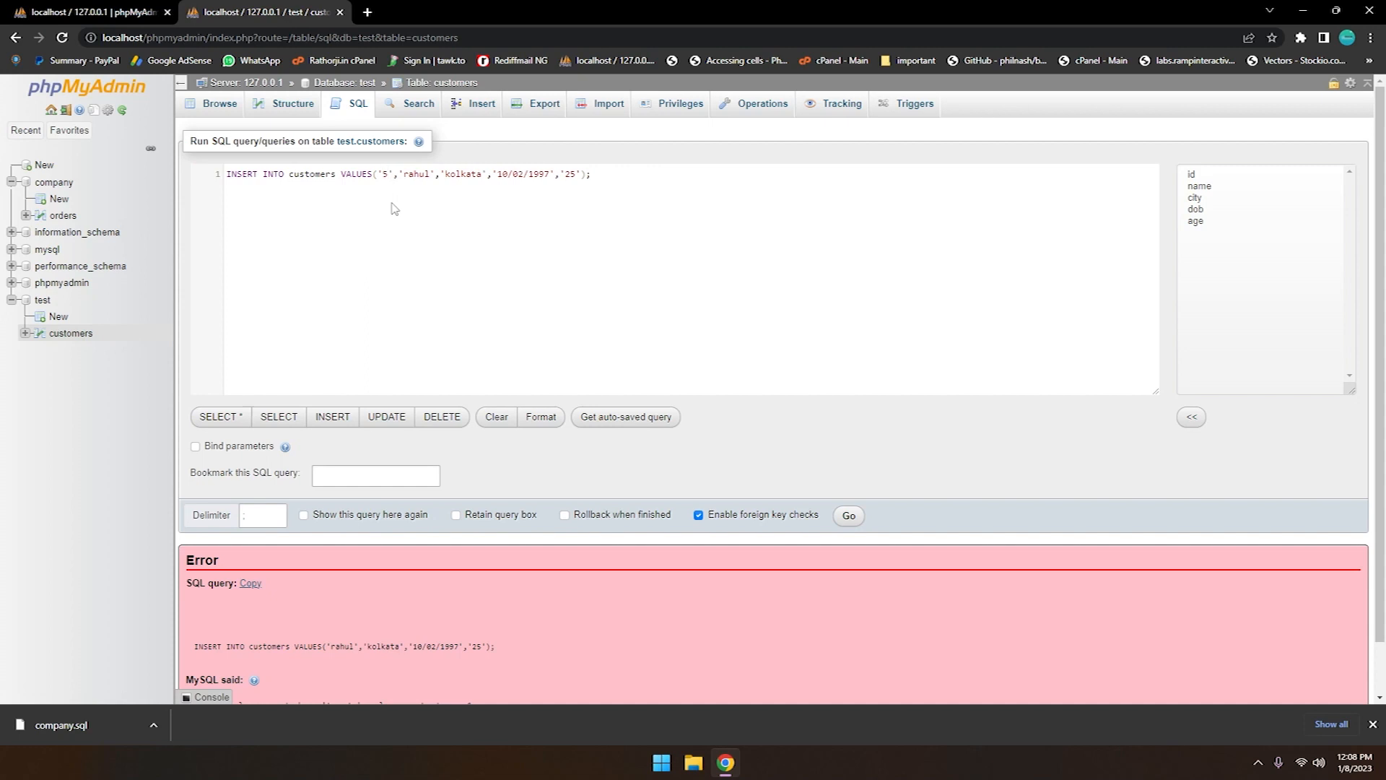
{"action": "left_click", "coordinate": [849, 516]}
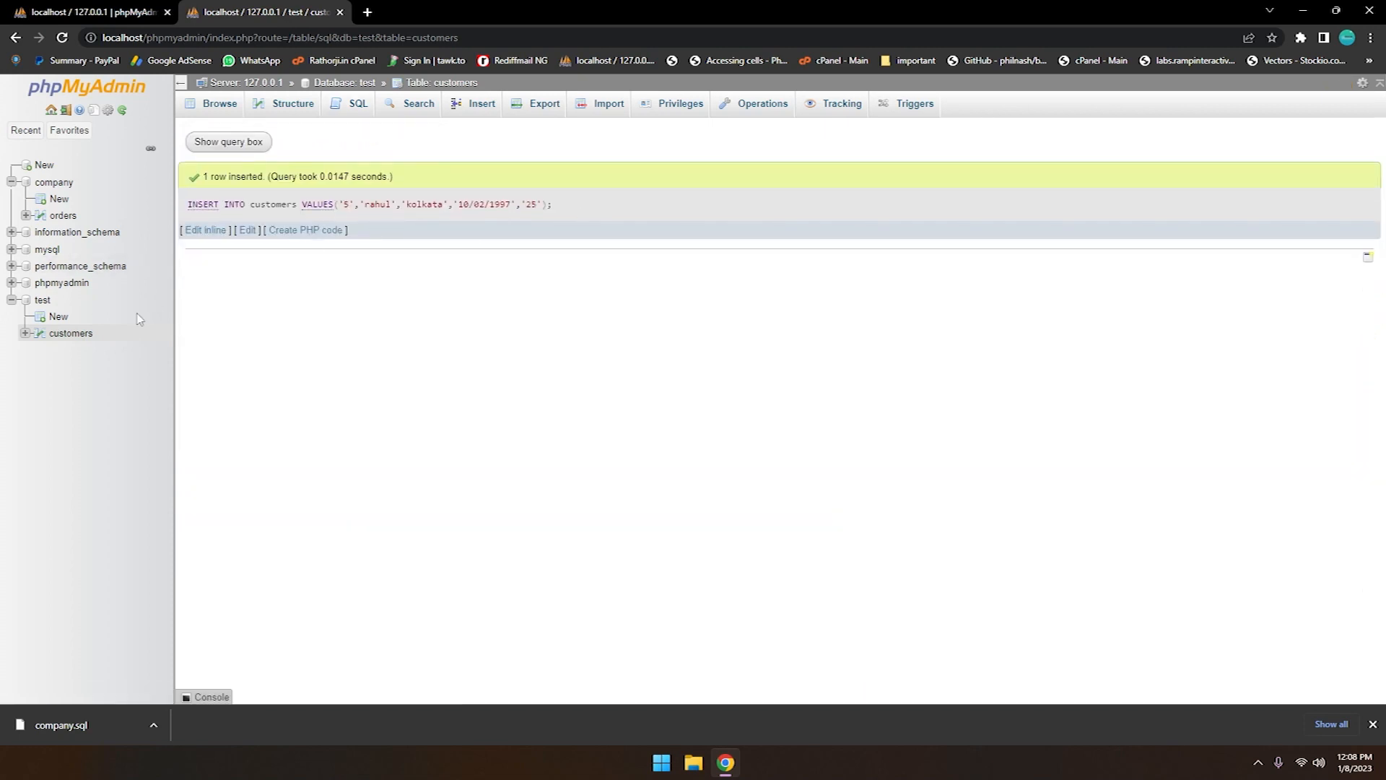
{"action": "left_click", "coordinate": [71, 332]}
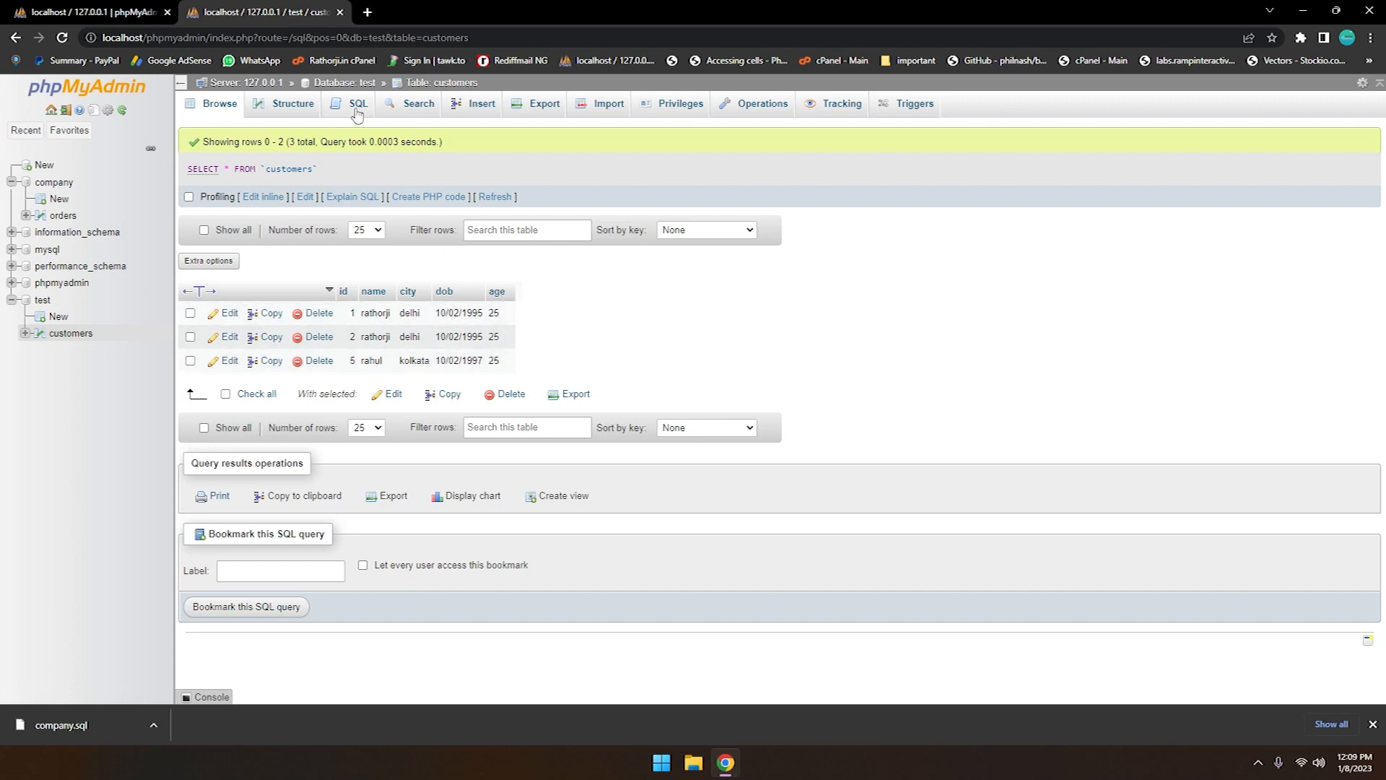
Set the age of the customers row with id 5 to 20 directly in the table grid
{"action": "double_click", "coordinate": [503, 363]}
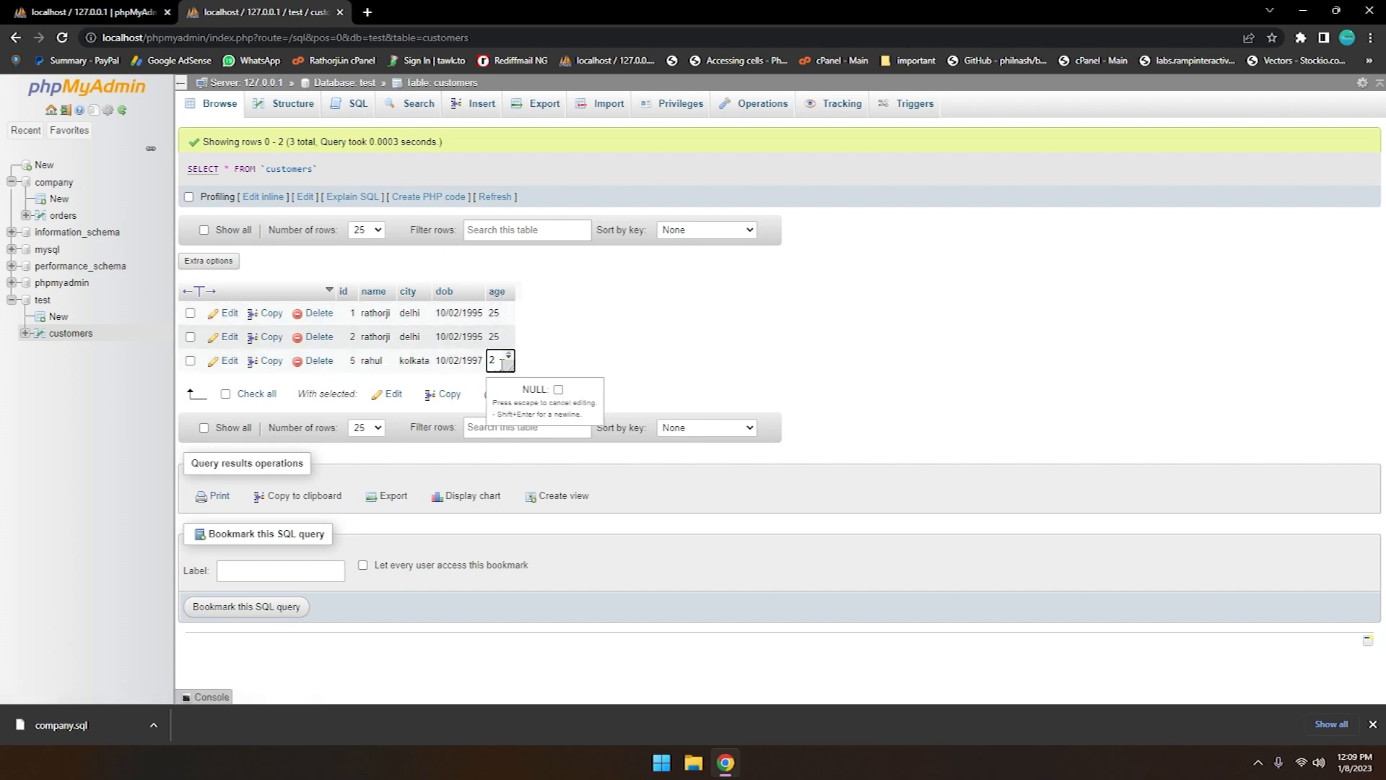
{"action": "type", "text": "0"}
{"action": "key", "text": "Return"}
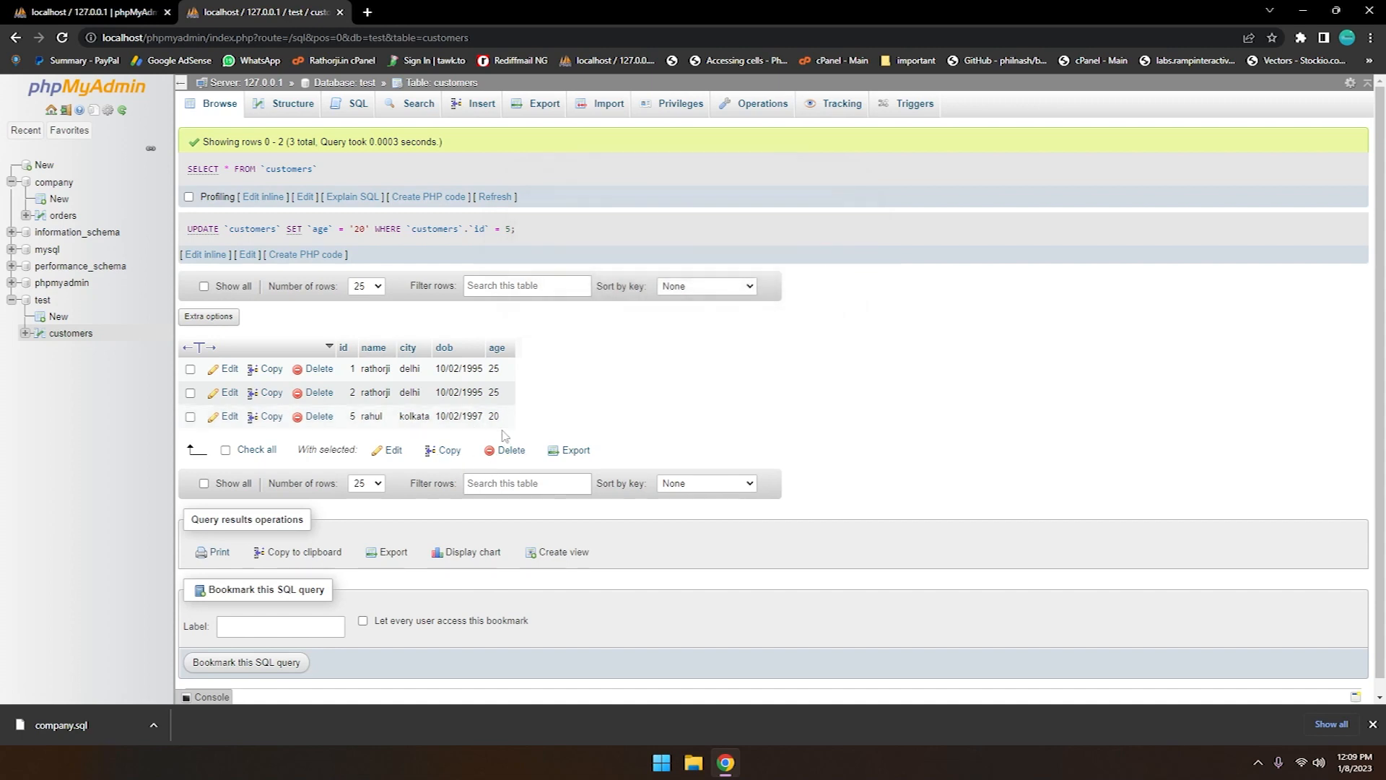
{"action": "double_click", "coordinate": [500, 417]}
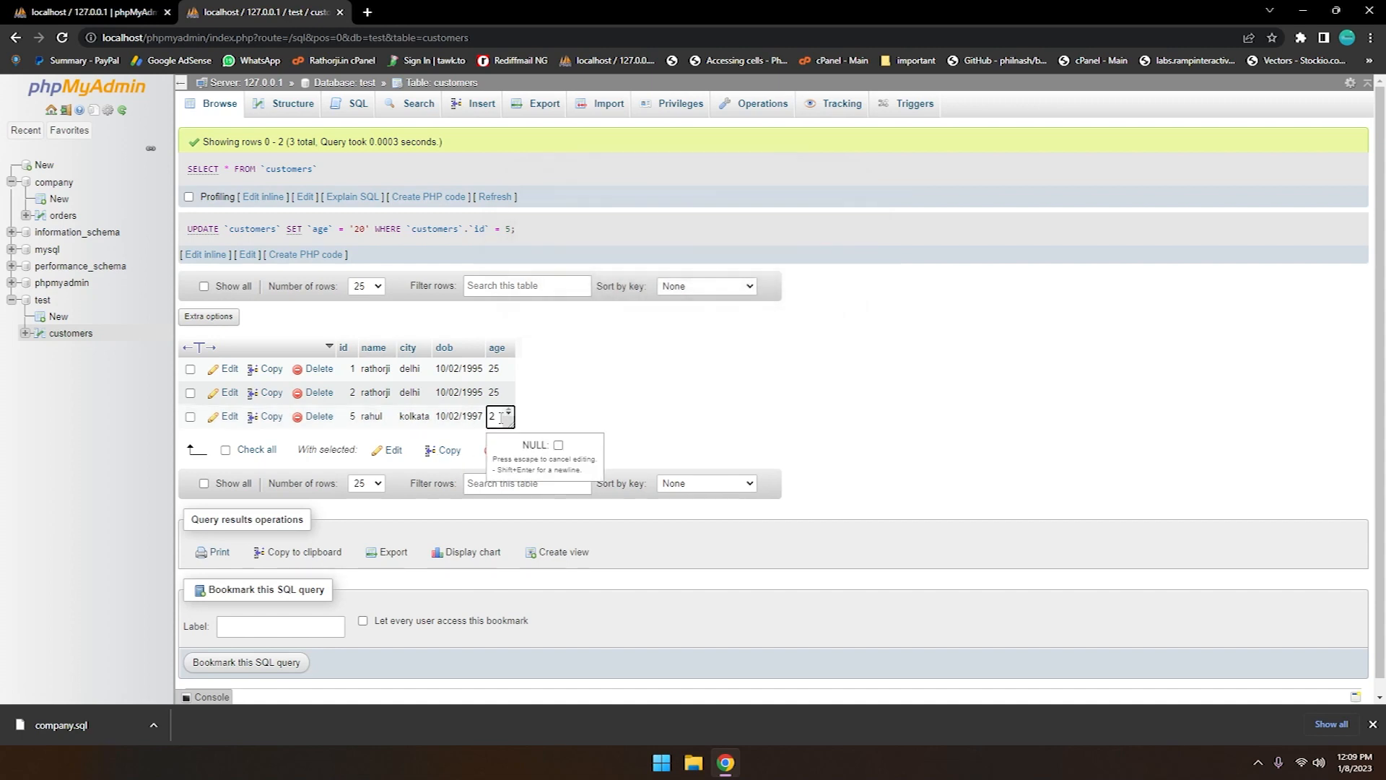
{"action": "left_click", "coordinate": [621, 417]}
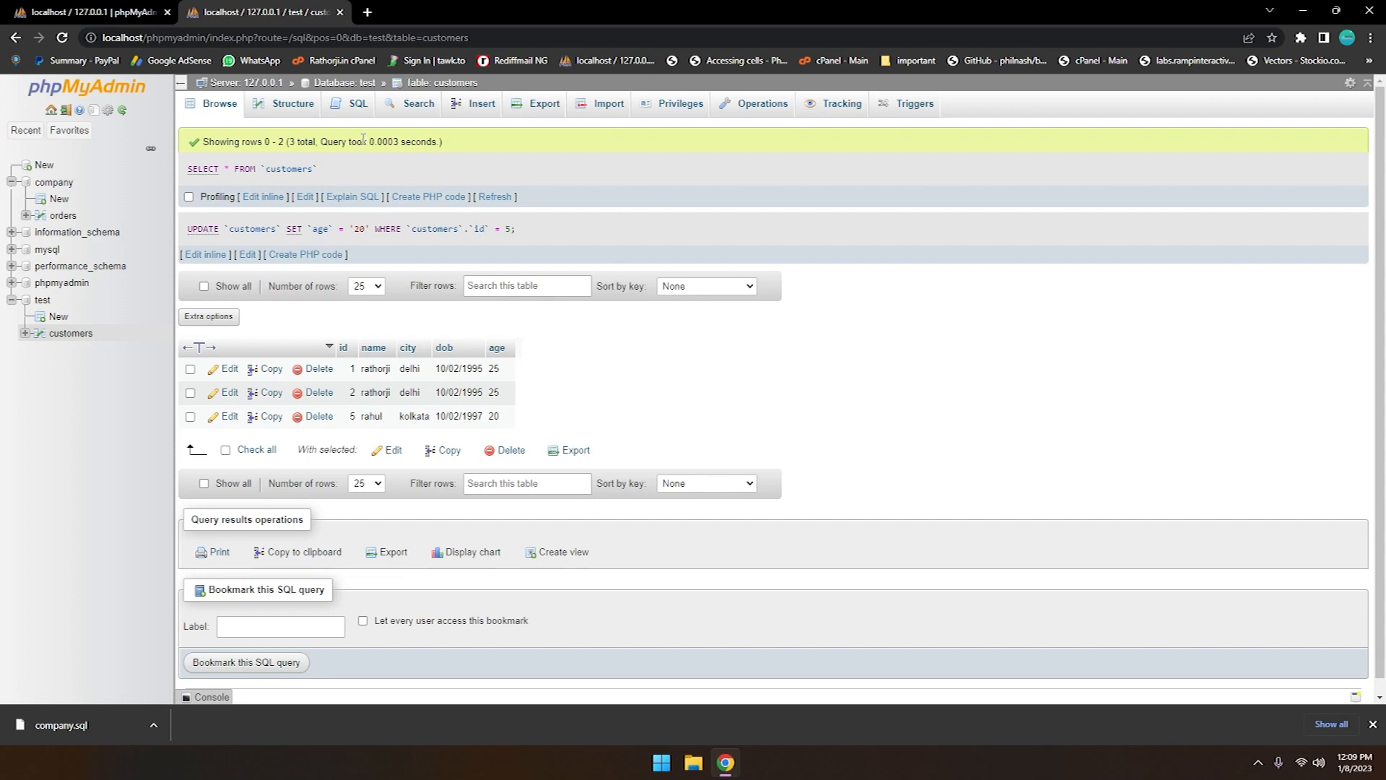
Replace the default query in the customers SQL editor with UPDATE customers SET age = '35'
{"action": "left_click", "coordinate": [358, 107]}
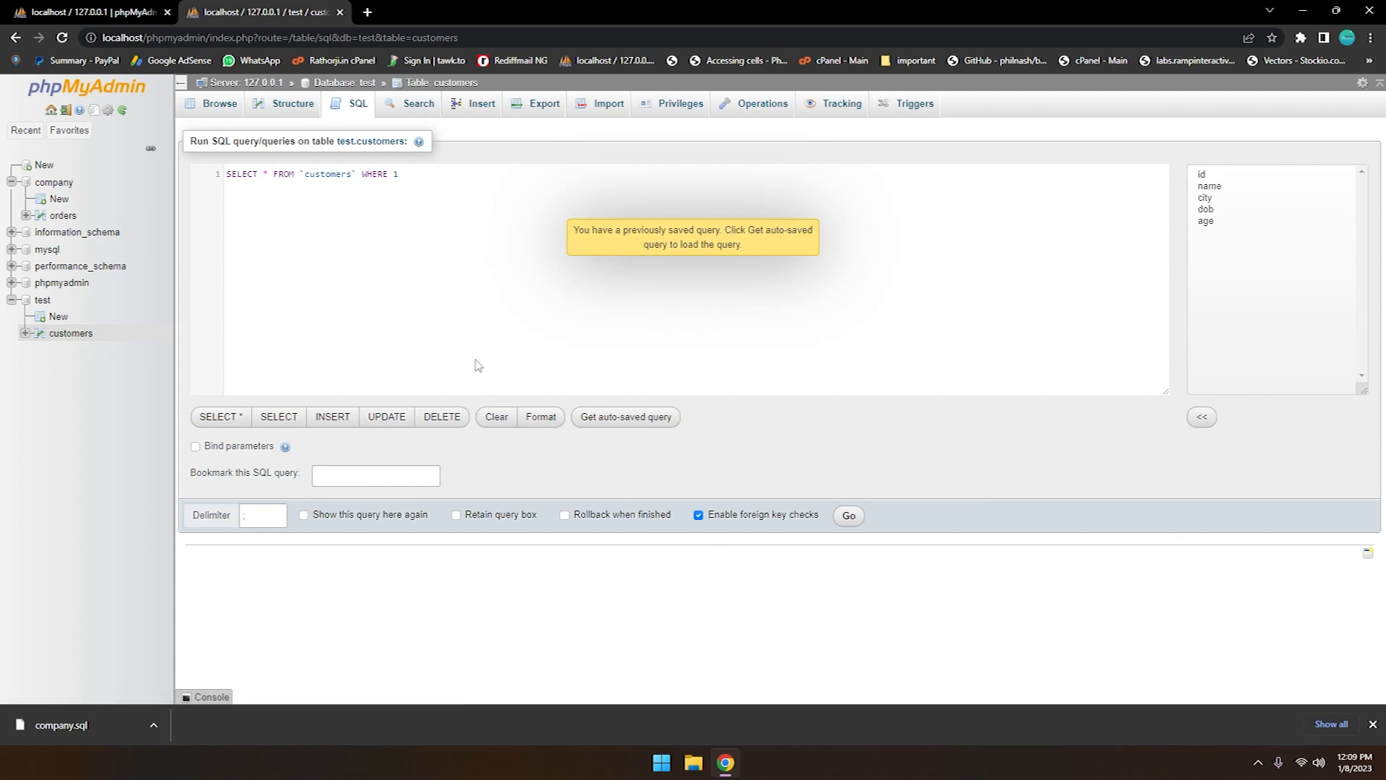
{"action": "key", "text": "ctrl+a"}
{"action": "type", "text": "updat"}
{"action": "key", "text": "Return"}
{"action": "type", "text": "customers SET age"}
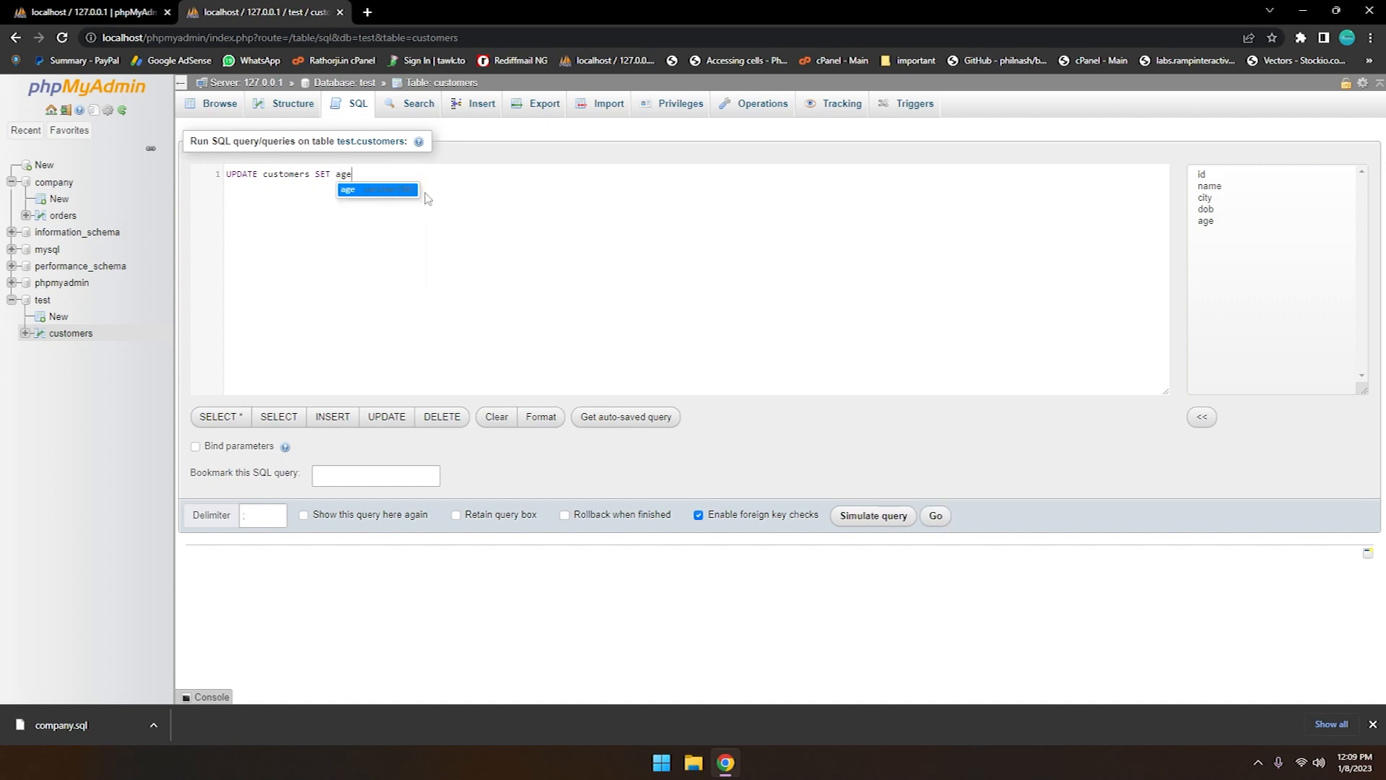
{"action": "type", "text": ", "}
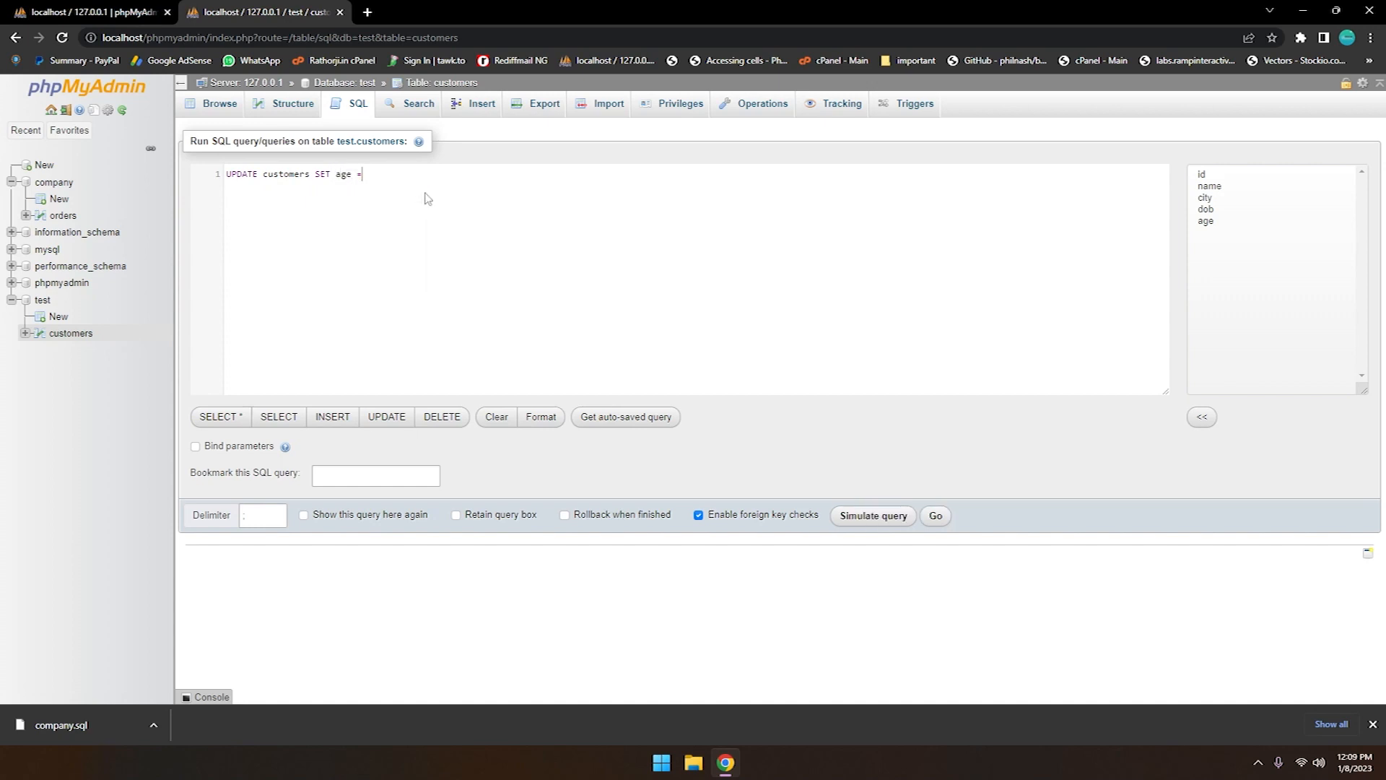
{"action": "type", "text": " '35' , name =''tilak"}
Extend the UPDATE statement's SET clause with a name assignment containing the customer's new name
{"action": "key", "text": "BackSpace"}
{"action": "key", "text": "BackSpace"}
{"action": "key", "text": "BackSpace"}
{"action": "type", "text": "lok,WHERE id 5"}
Complete the UPDATE statement with WHERE id = 5; after checking the row's id in the customers table in the other browser tab
{"action": "left_click", "coordinate": [136, 8]}
{"action": "left_click", "coordinate": [42, 266]}
{"action": "left_click", "coordinate": [70, 303]}
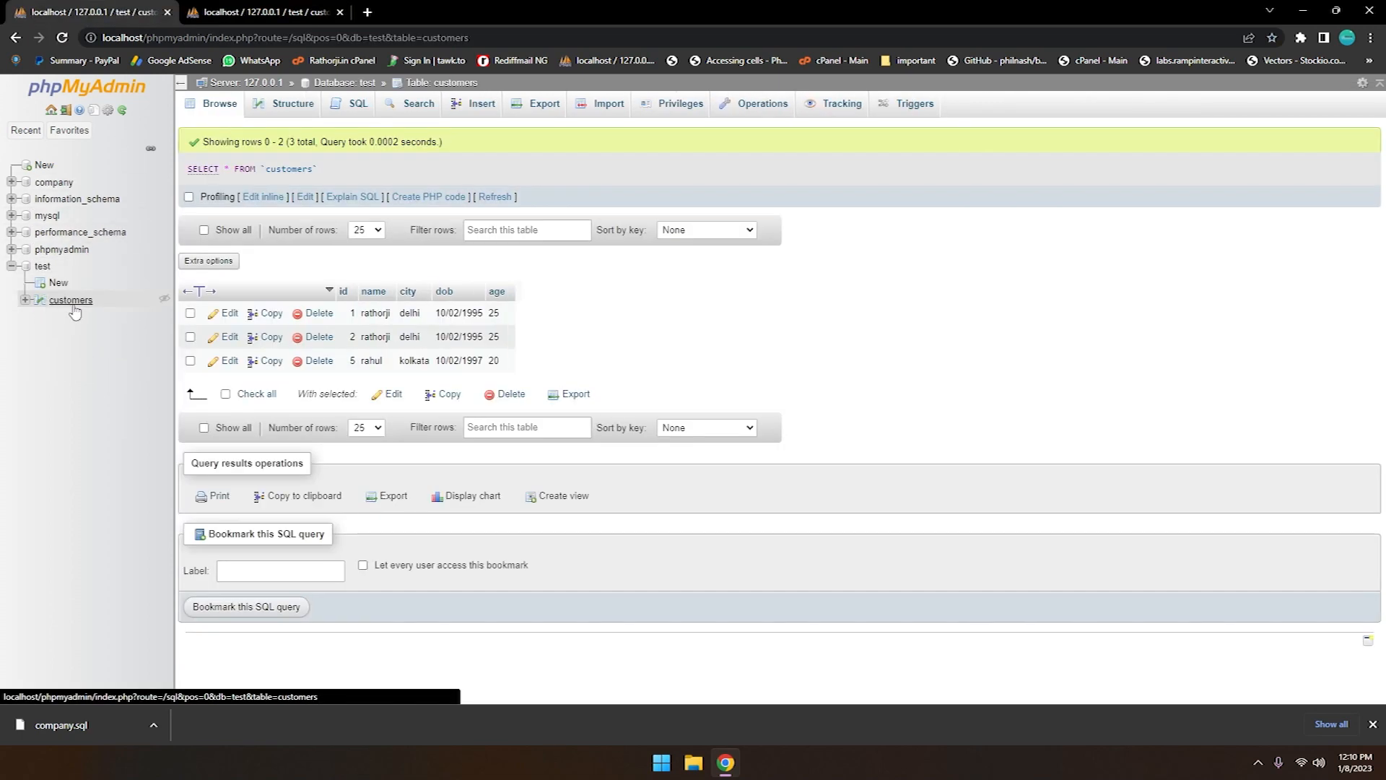
{"action": "left_click", "coordinate": [299, 7]}
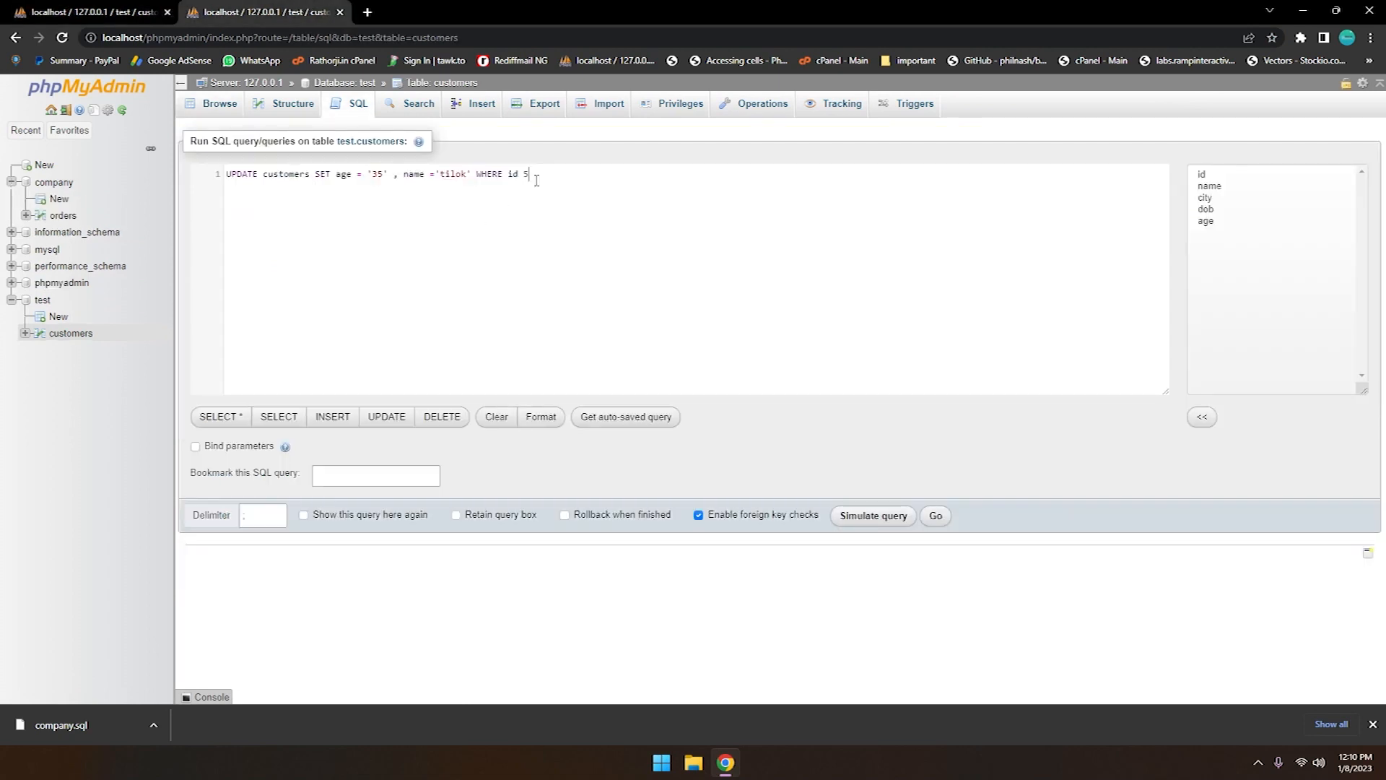
{"action": "type", "text": "= 5;"}
Check the existing rows in the other browser tab, run the UPDATE query, and browse the customers table
{"action": "left_click", "coordinate": [105, 10]}
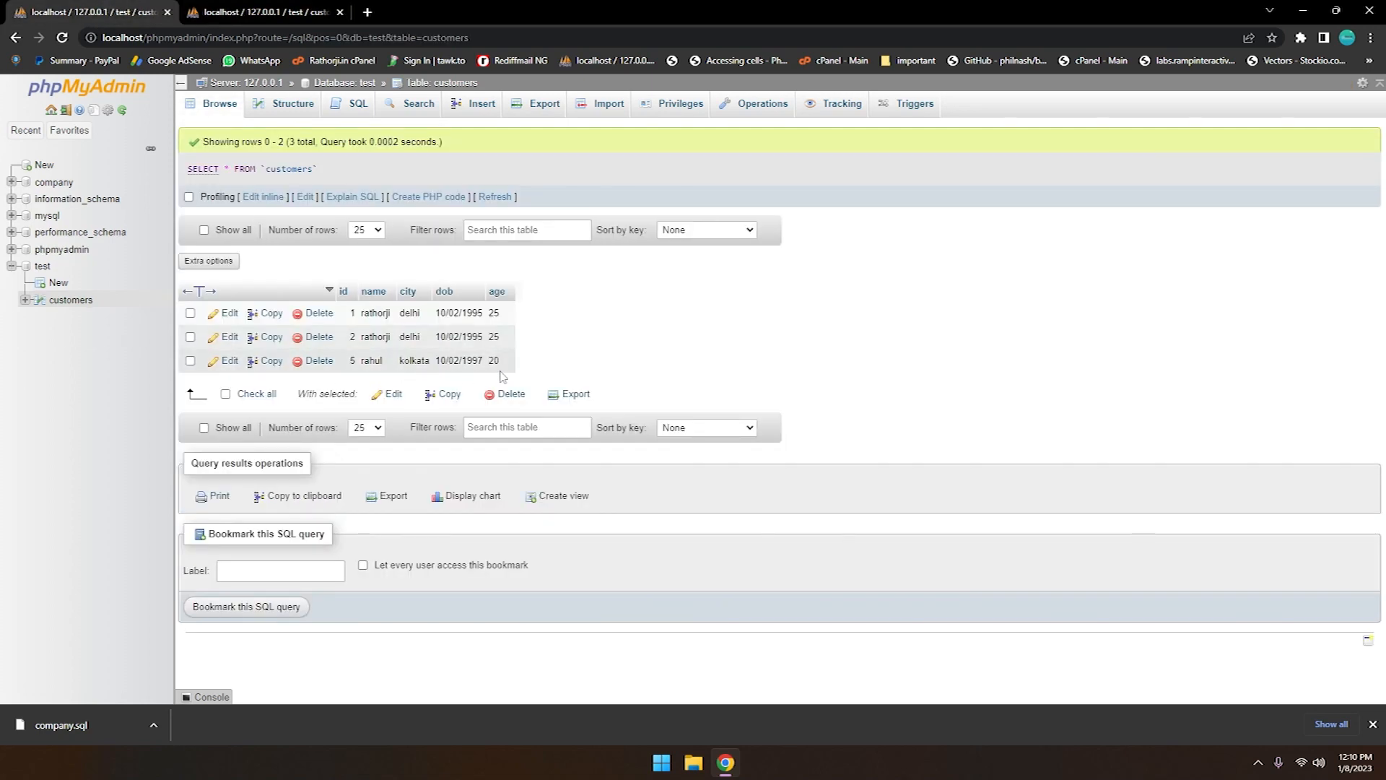
{"action": "key", "text": "ctrl+Tab"}
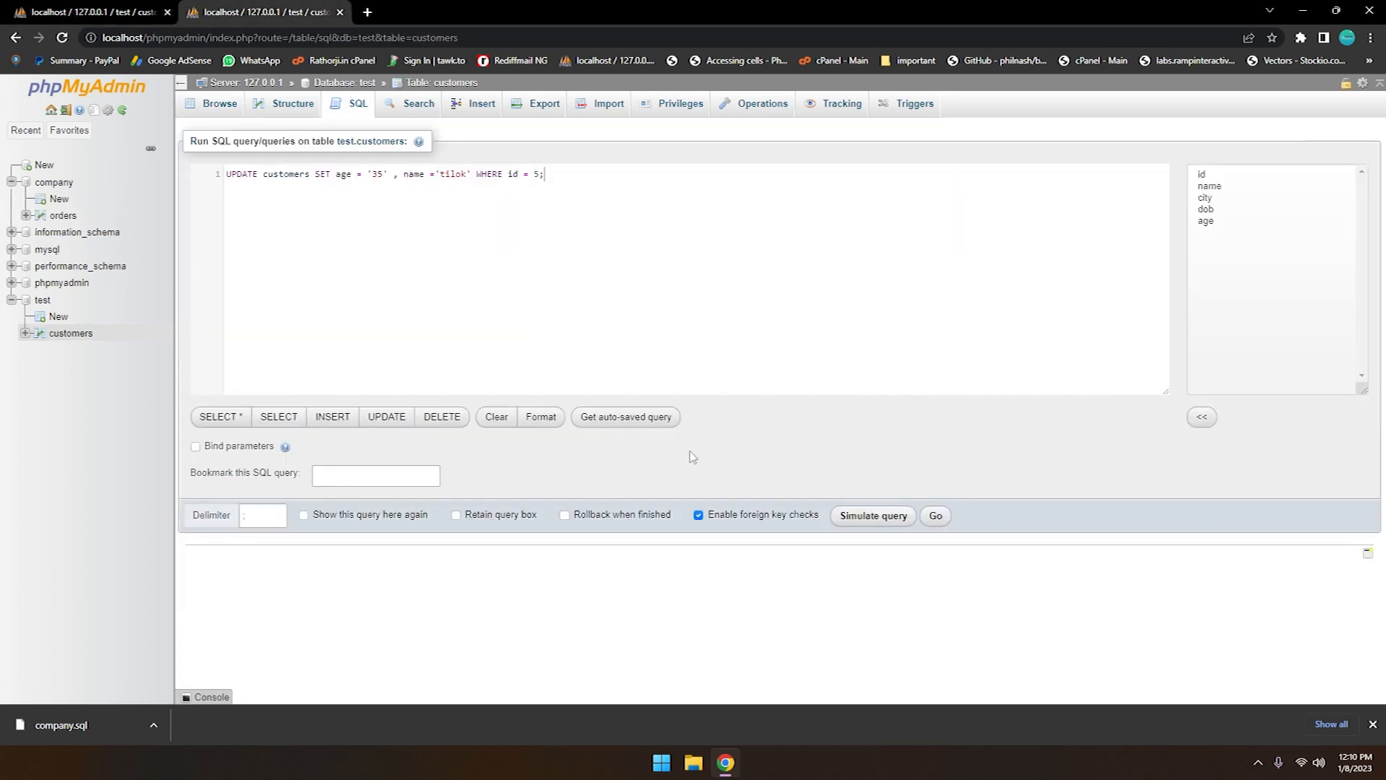
{"action": "left_click", "coordinate": [936, 520]}
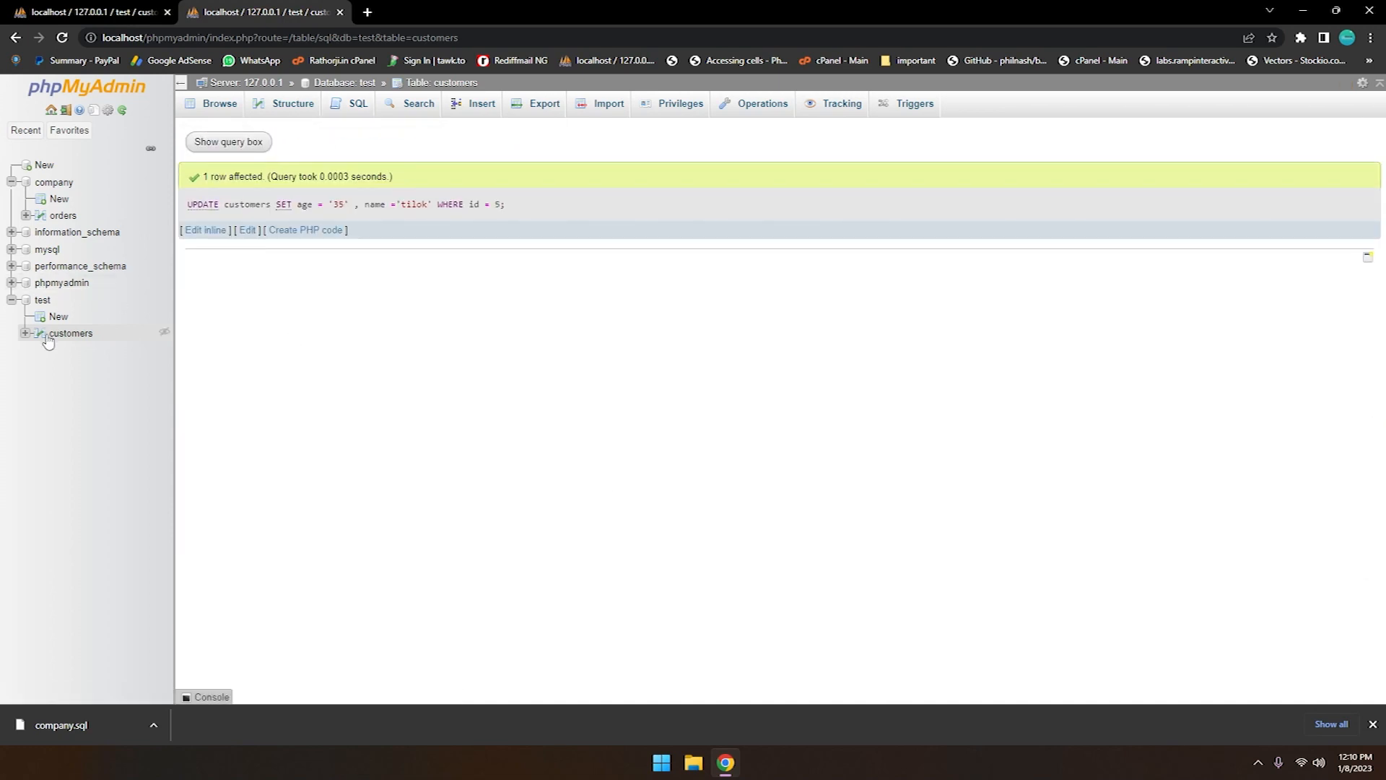
{"action": "left_click", "coordinate": [71, 334]}
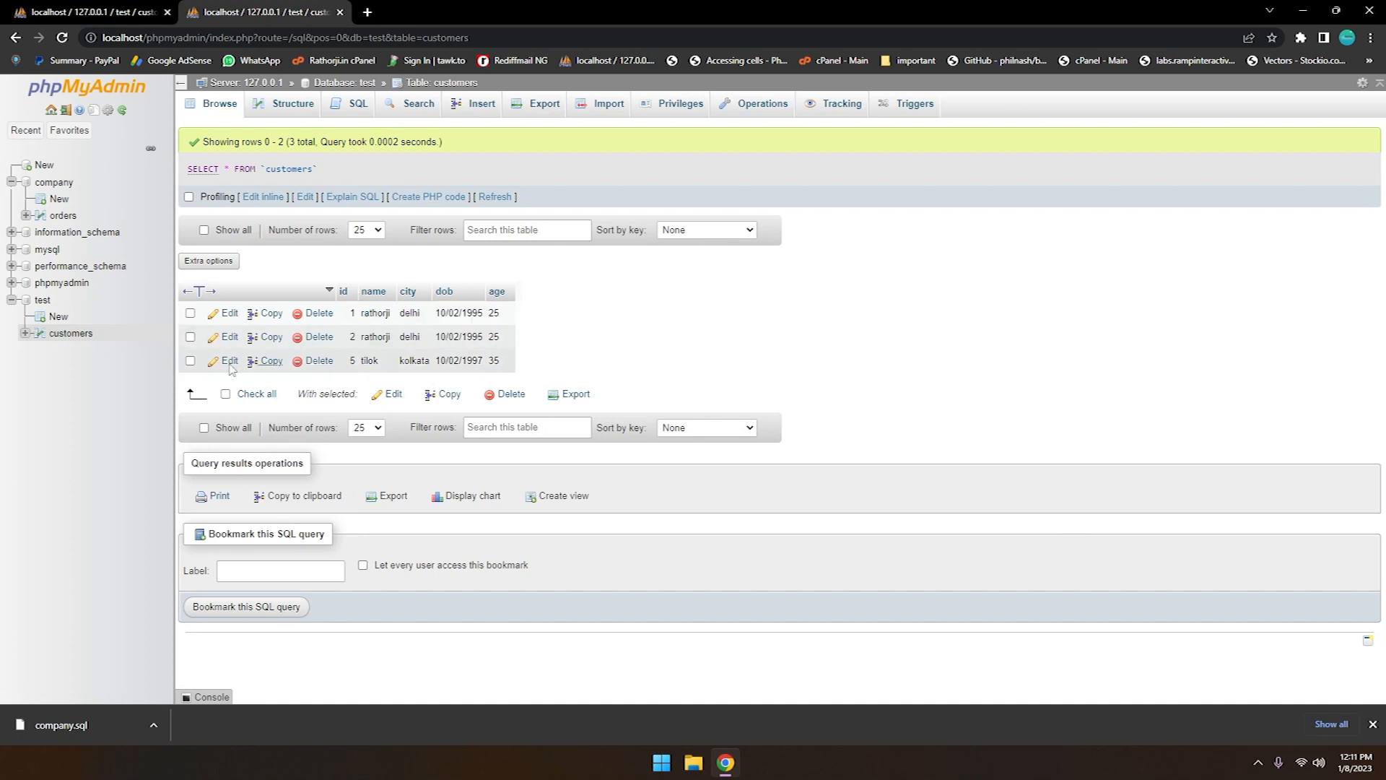
Delete the row with id 5 from the customers table and confirm the deletion
{"action": "left_click", "coordinate": [190, 360]}
{"action": "left_click", "coordinate": [318, 361]}
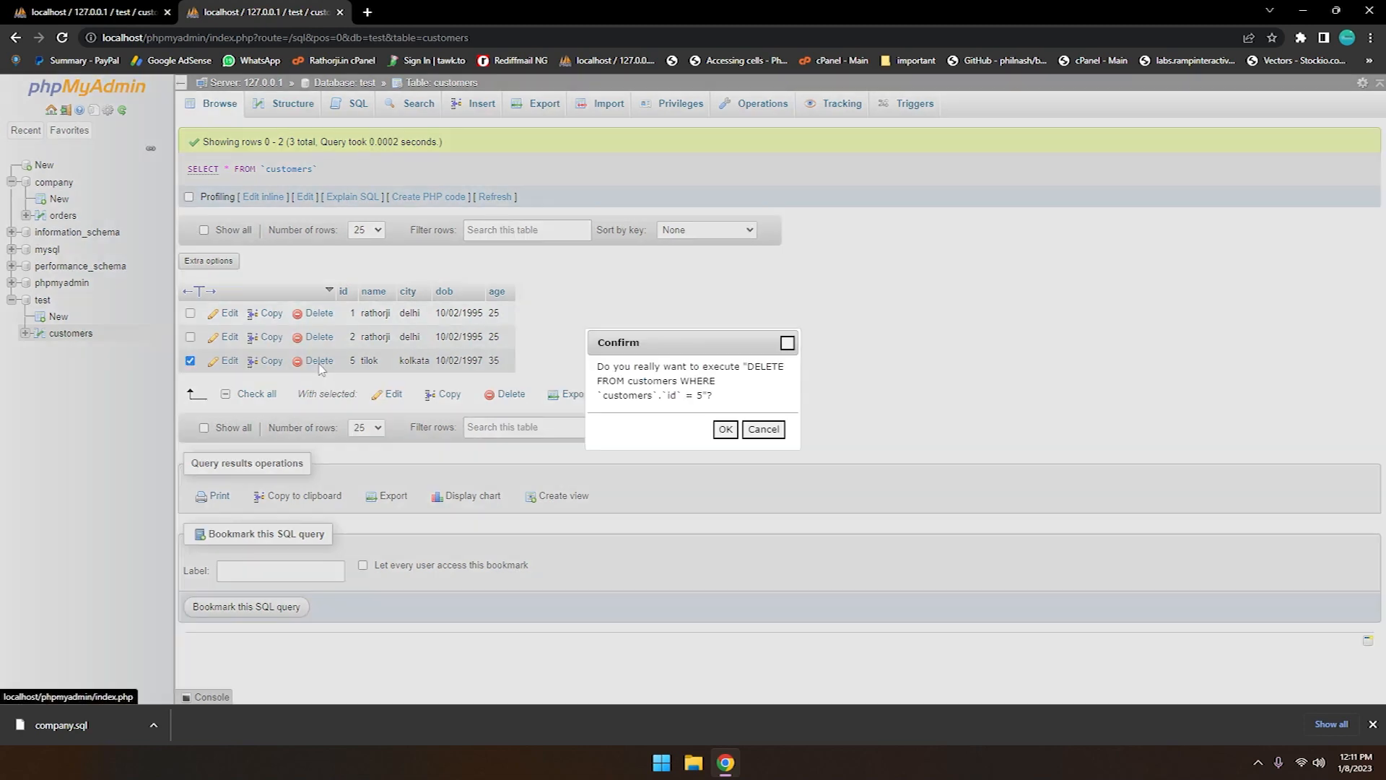
{"action": "left_click", "coordinate": [726, 428]}
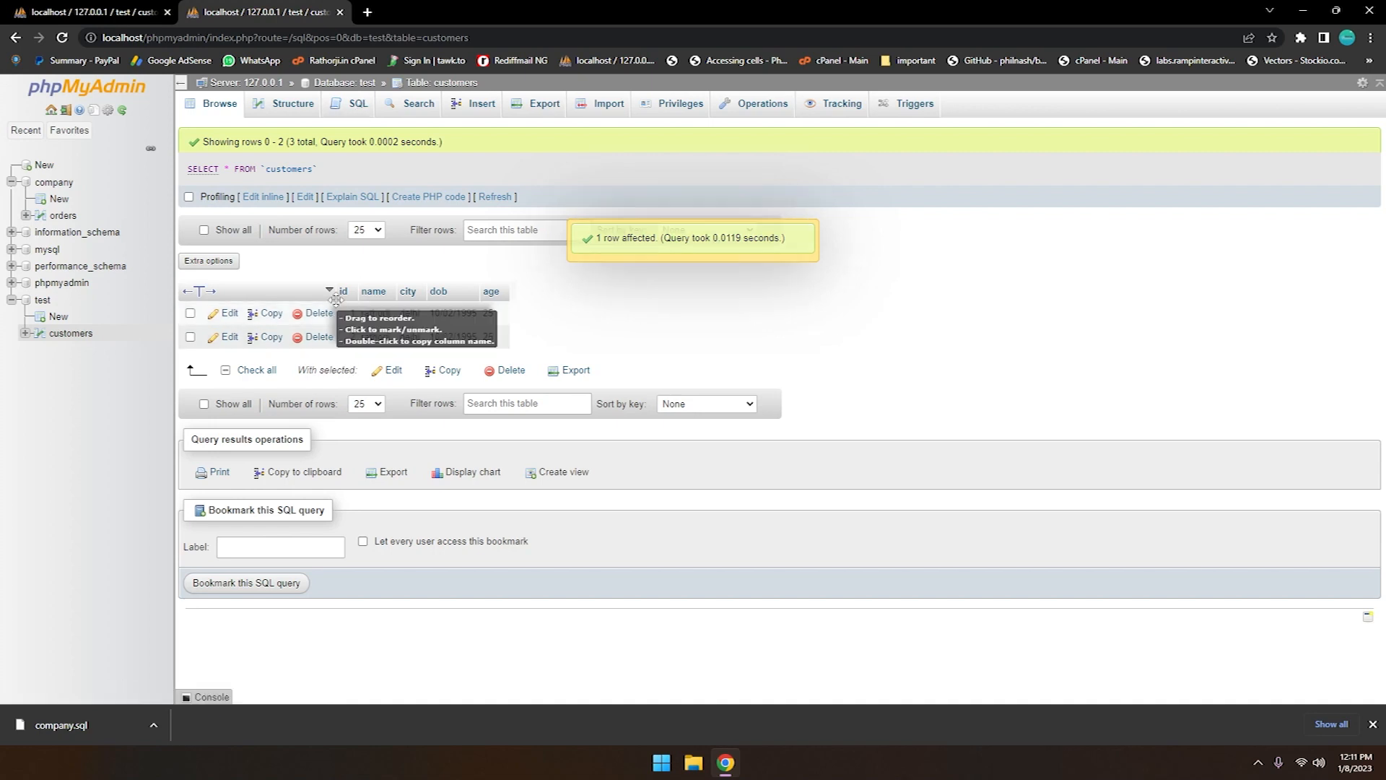
Replace the default query in the customers SQL editor with DELETE FROM customers id = 2; and try to run it
{"action": "left_click", "coordinate": [356, 105]}
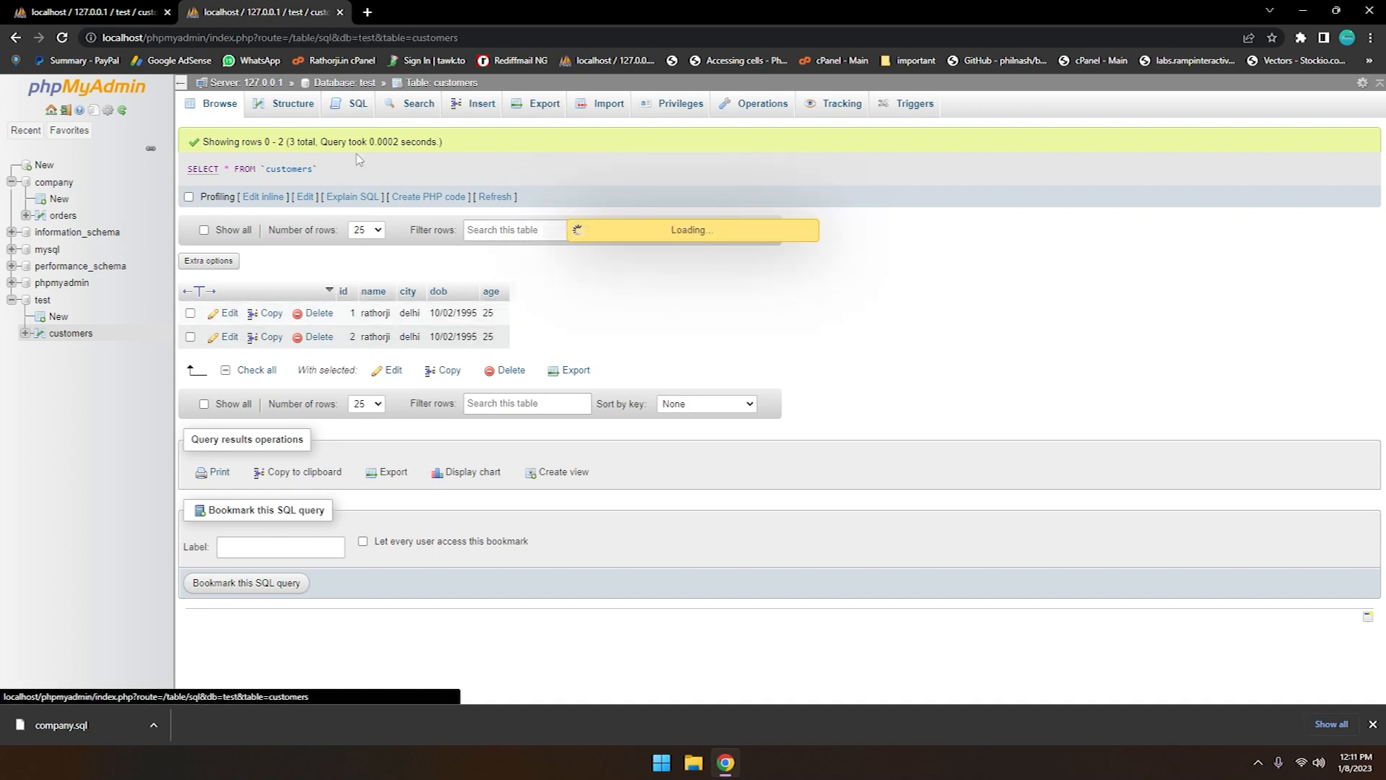
{"action": "key", "text": "ctrl+a"}
{"action": "key", "text": "BackSpace"}
{"action": "type", "text": "DELETE FROM customers"}
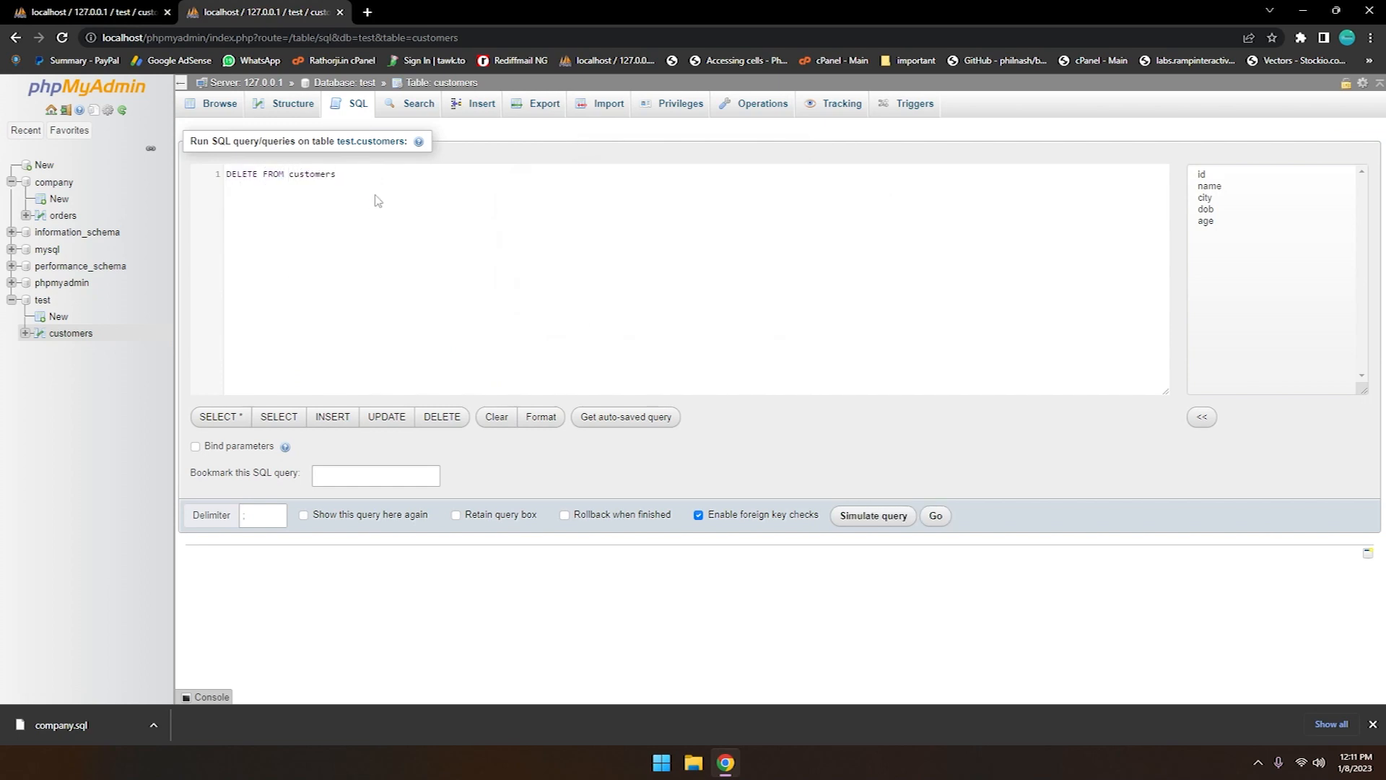
{"action": "type", "text": " id = 2;"}
{"action": "left_click", "coordinate": [935, 517]}
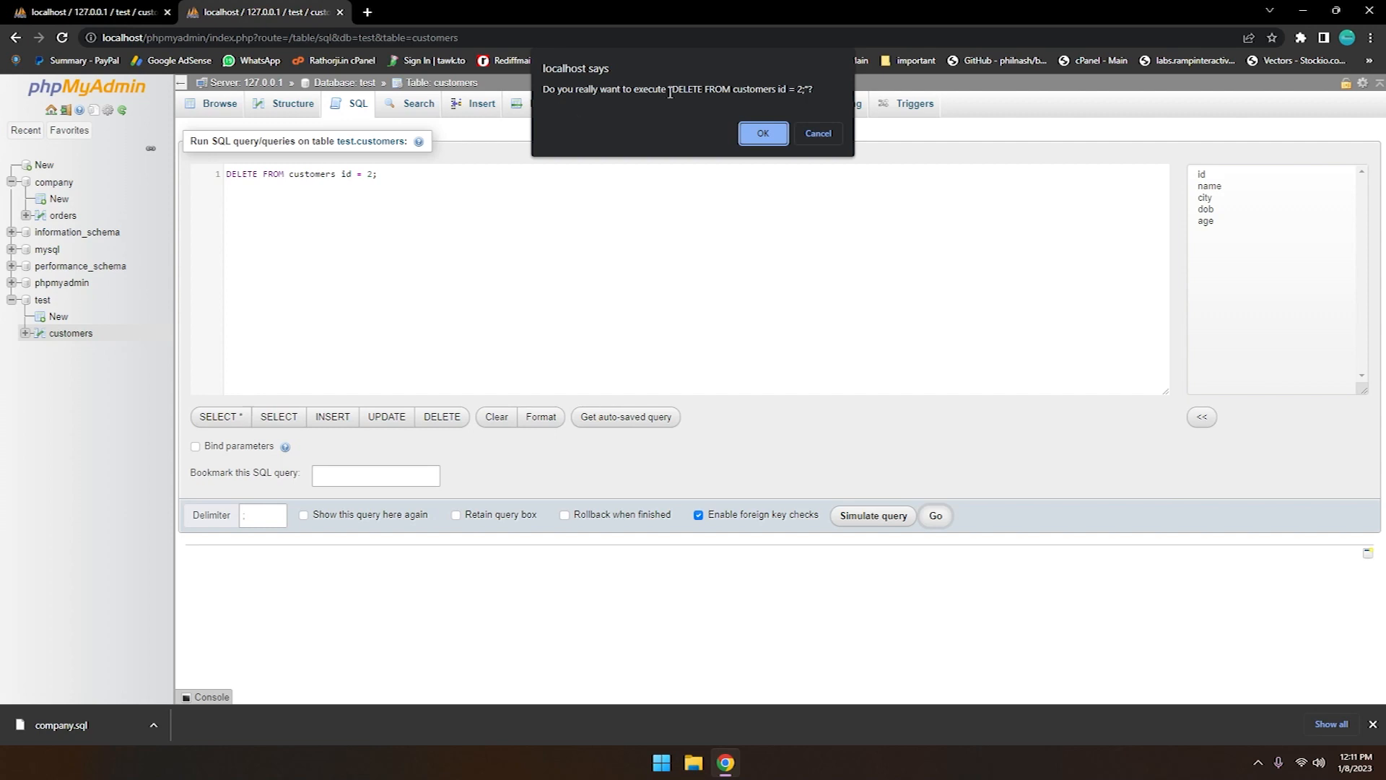
{"action": "left_click", "coordinate": [761, 134]}
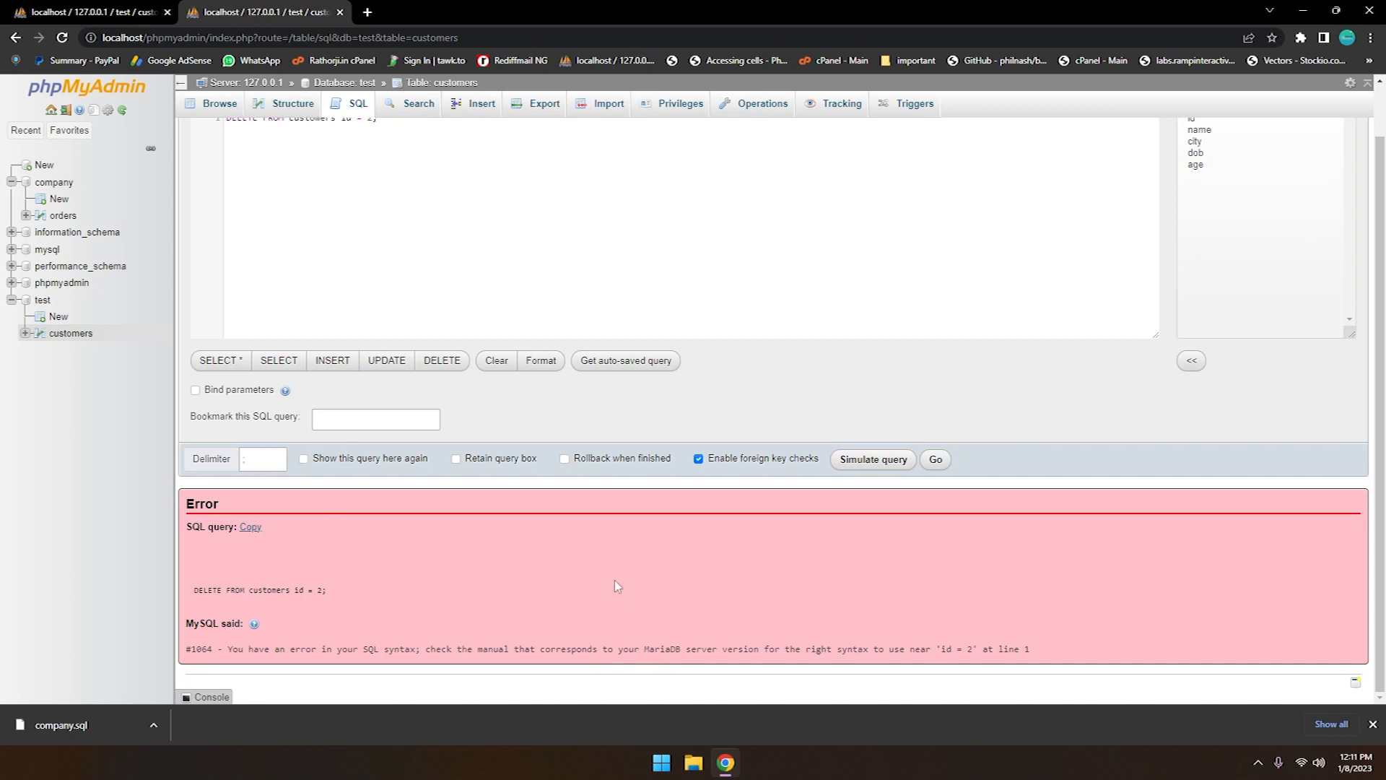
Insert WHERE before the id condition, run and confirm the DELETE query, and browse the customers table
{"action": "scroll", "coordinate": [413, 418], "scroll_direction": "up", "scroll_amount": 2}
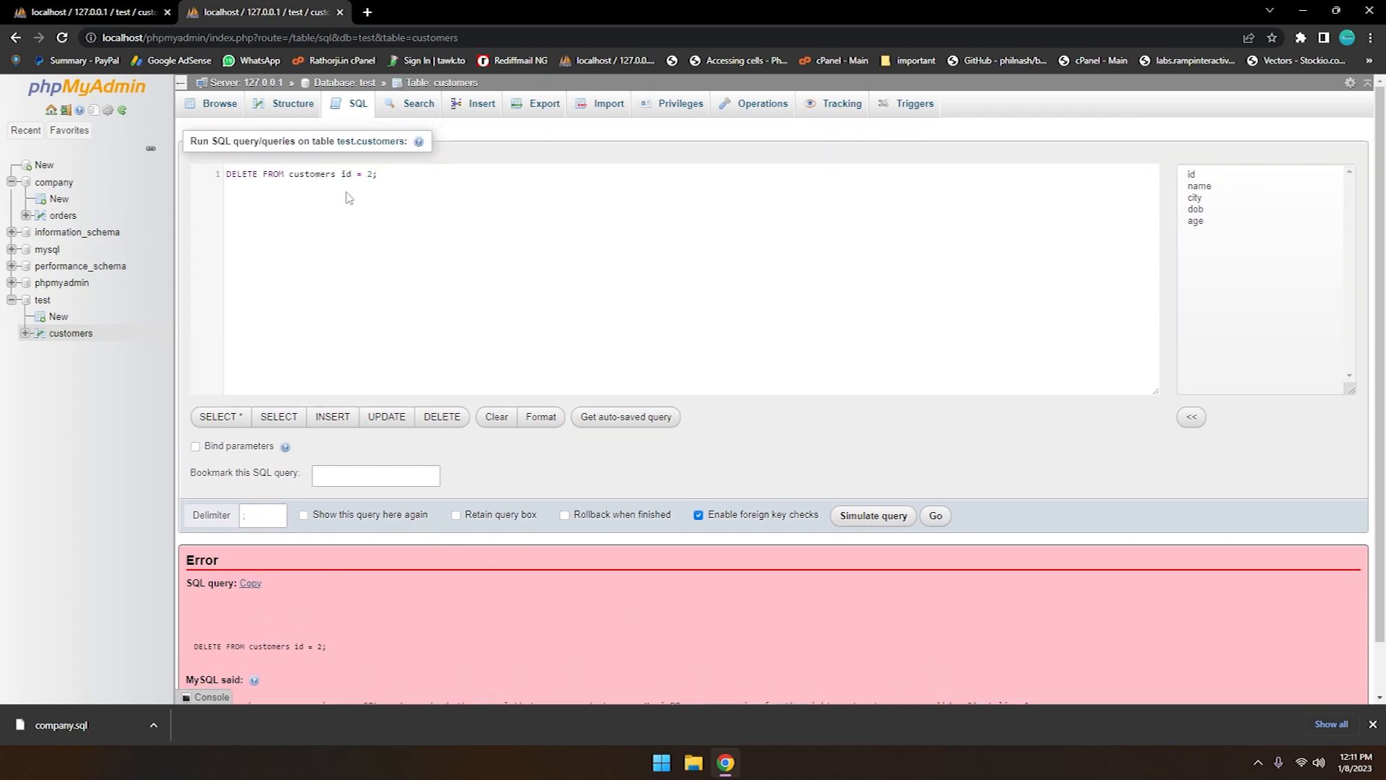
{"action": "type", "text": "WHERE"}
{"action": "left_click", "coordinate": [935, 516]}
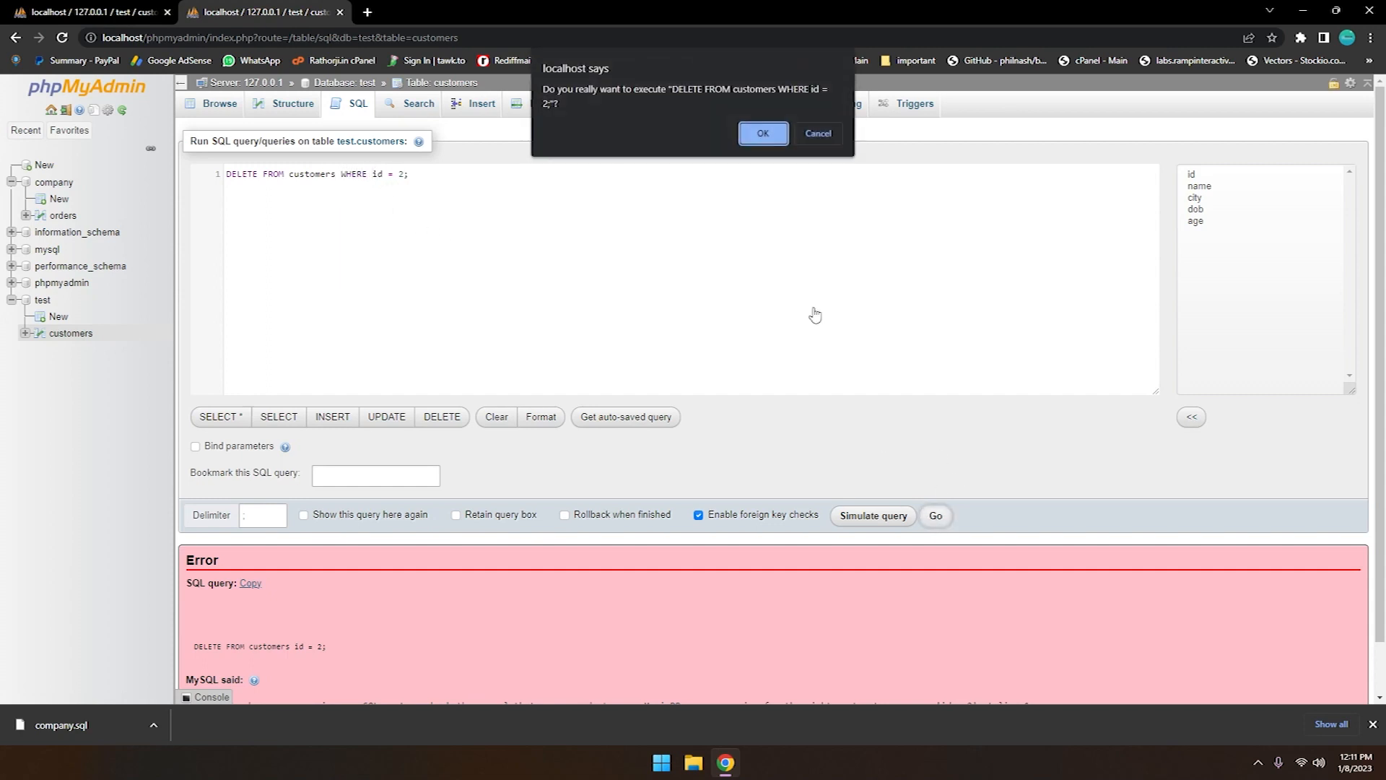
{"action": "left_click", "coordinate": [763, 133]}
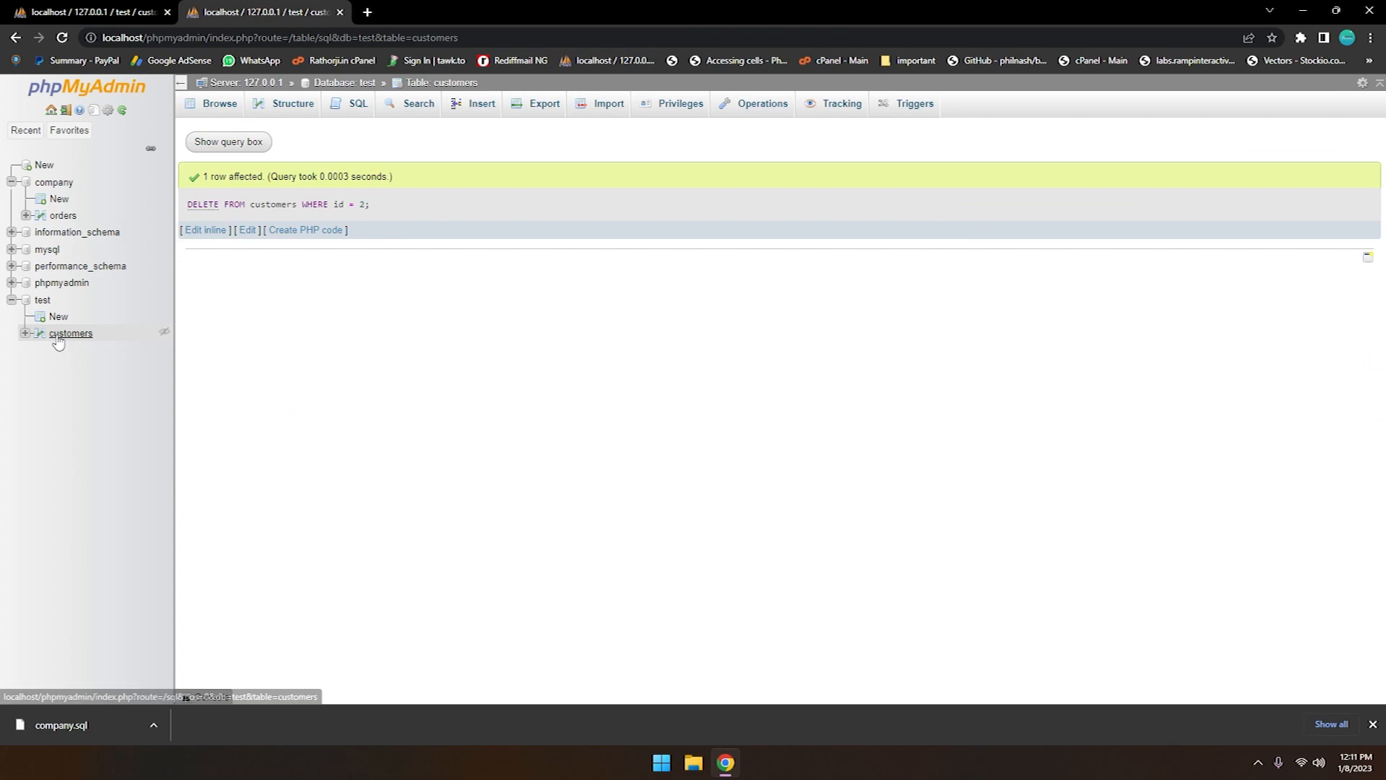
{"action": "left_click", "coordinate": [70, 334]}
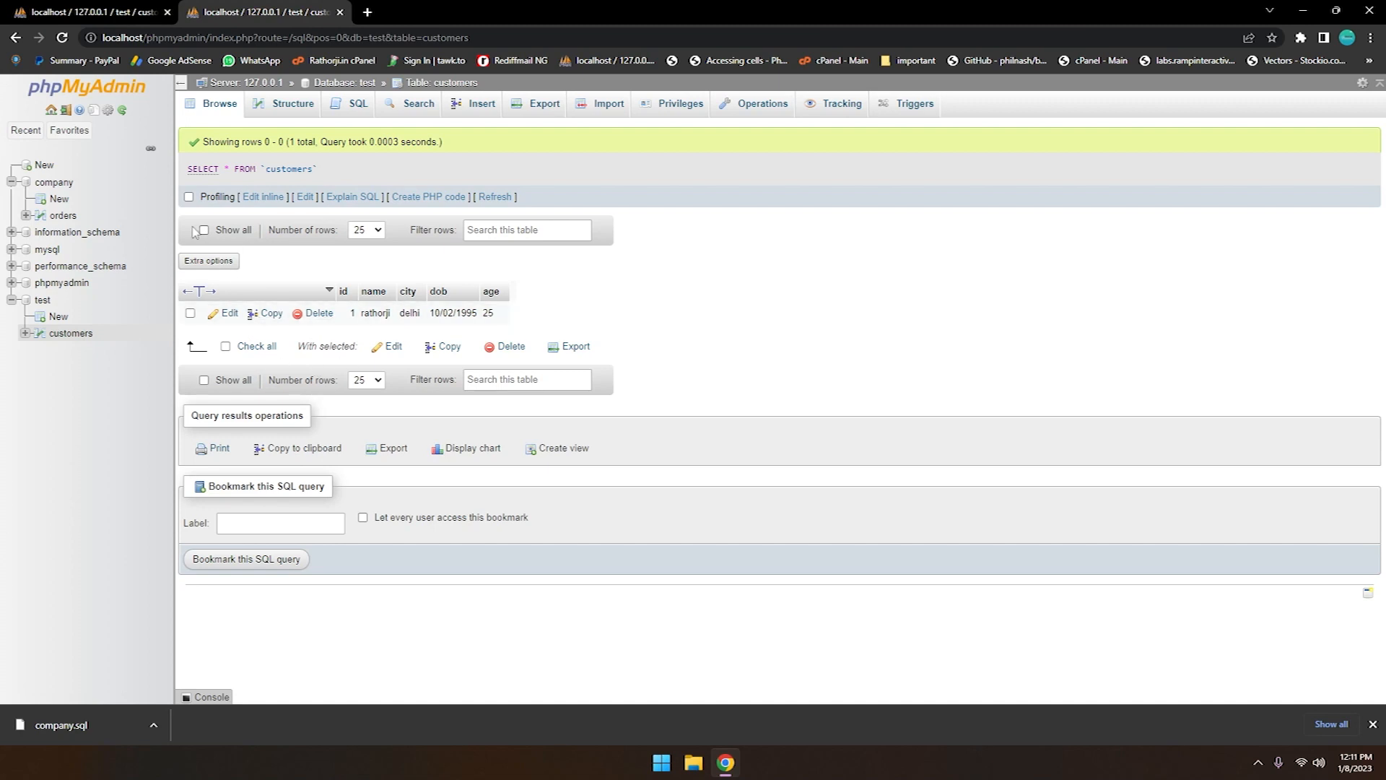
Write SELECT * FROM customers; in the test database's SQL editor and run the query
{"action": "left_click", "coordinate": [42, 299]}
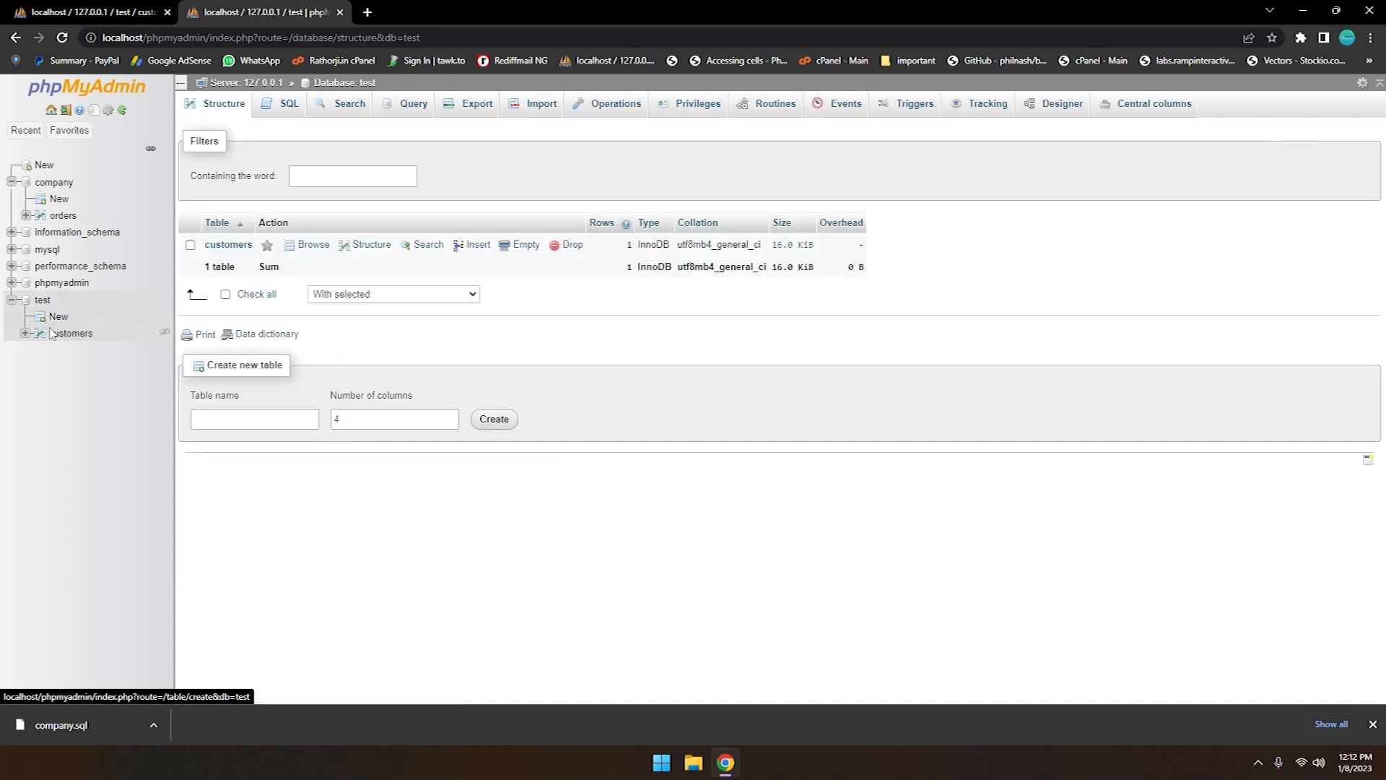
{"action": "left_click", "coordinate": [71, 335]}
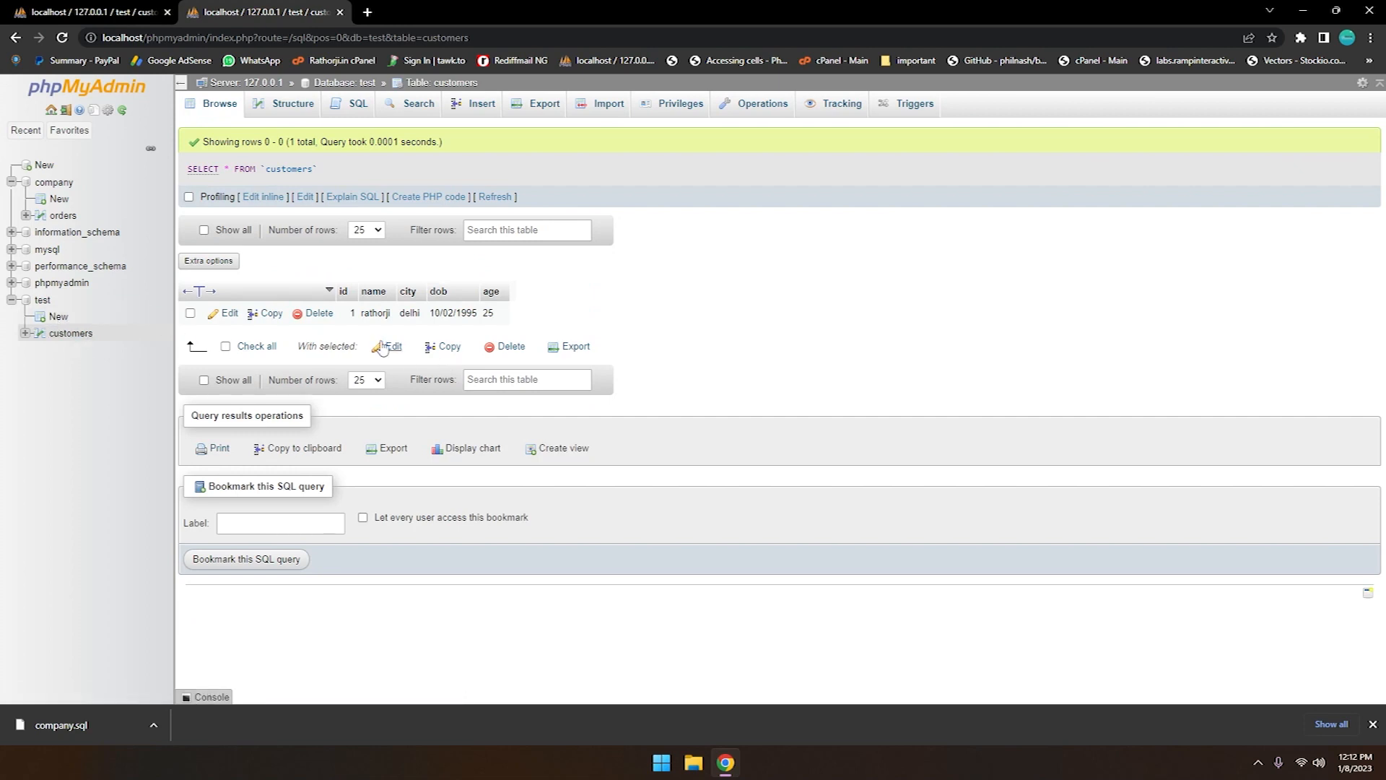
{"action": "left_click", "coordinate": [46, 302]}
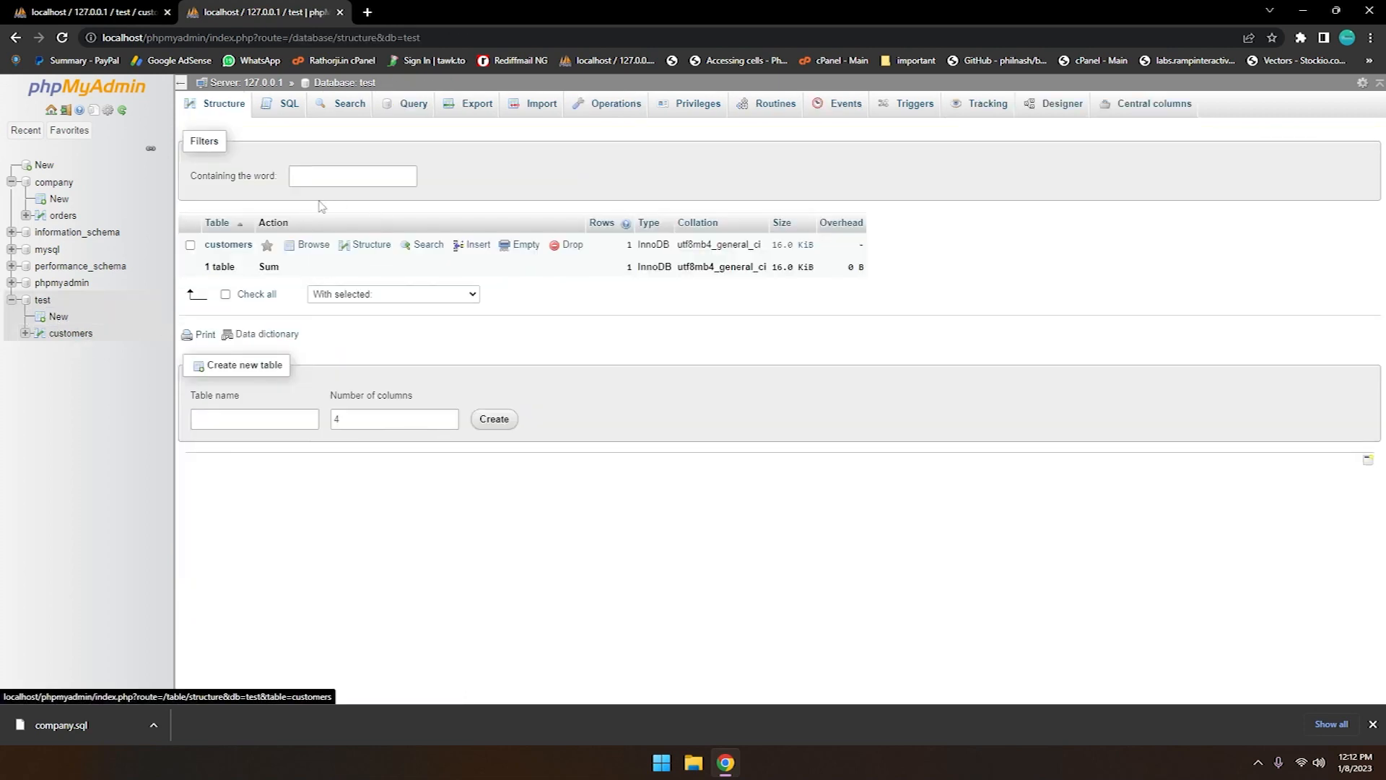
{"action": "left_click", "coordinate": [289, 107]}
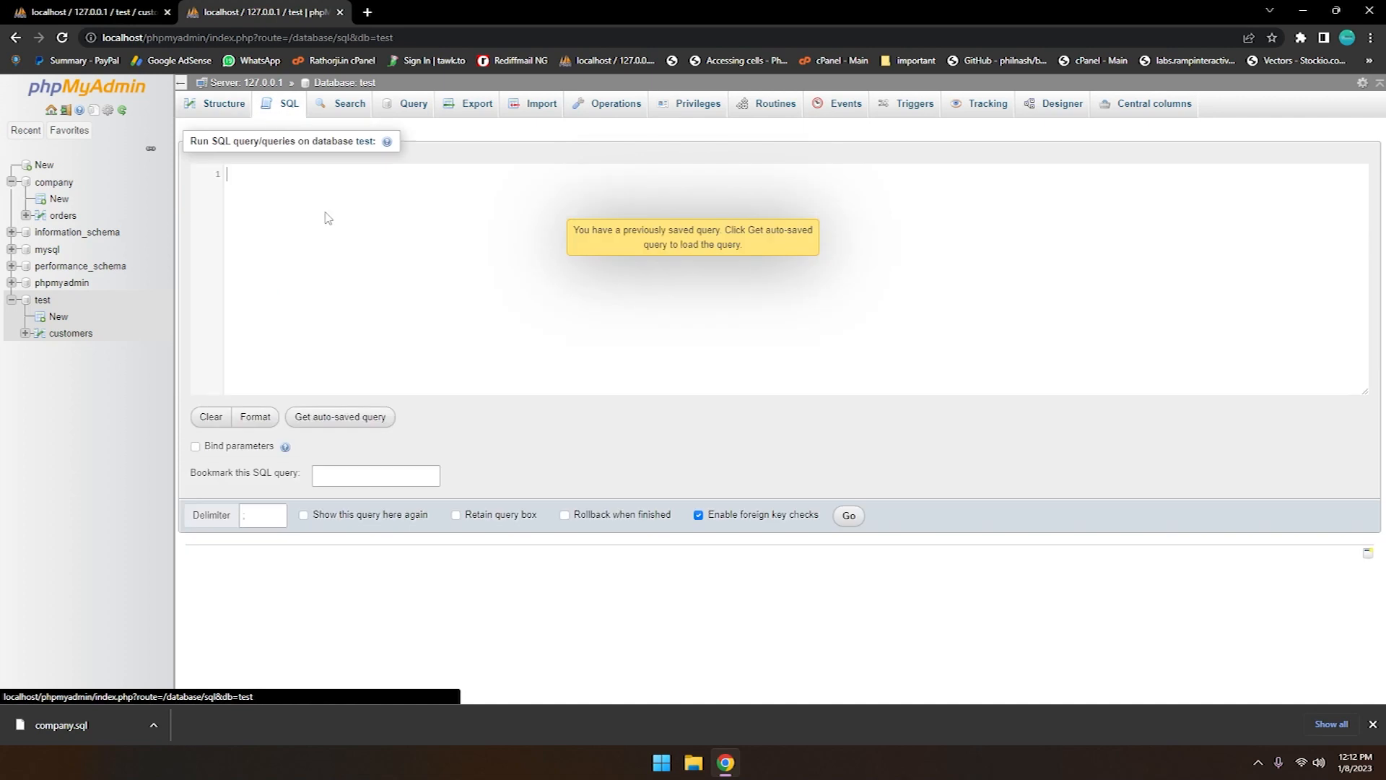
{"action": "type", "text": "SELECT * f rom"}
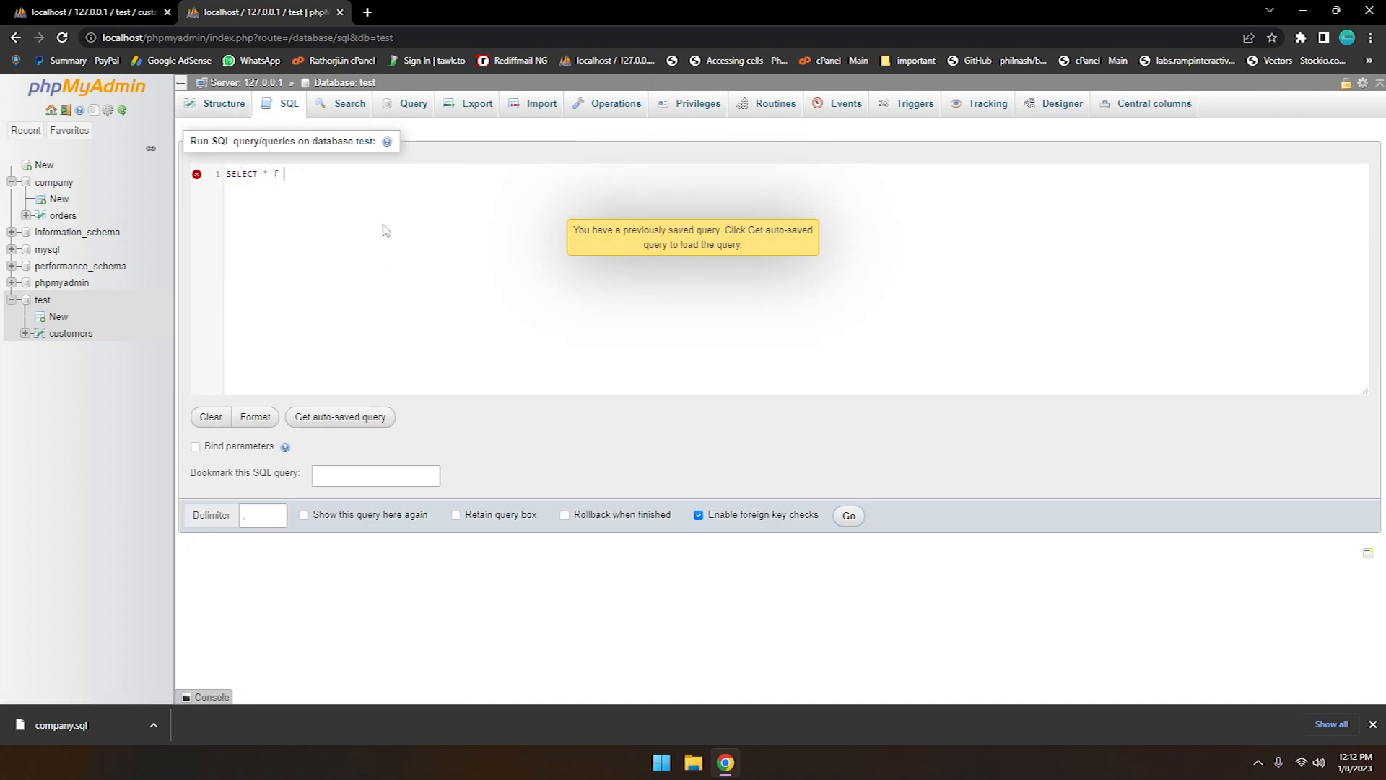
{"action": "key", "text": "BackSpace"}
{"action": "key", "text": "BackSpace"}
{"action": "key", "text": "BackSpace"}
{"action": "type", "text": "FROM customers;"}
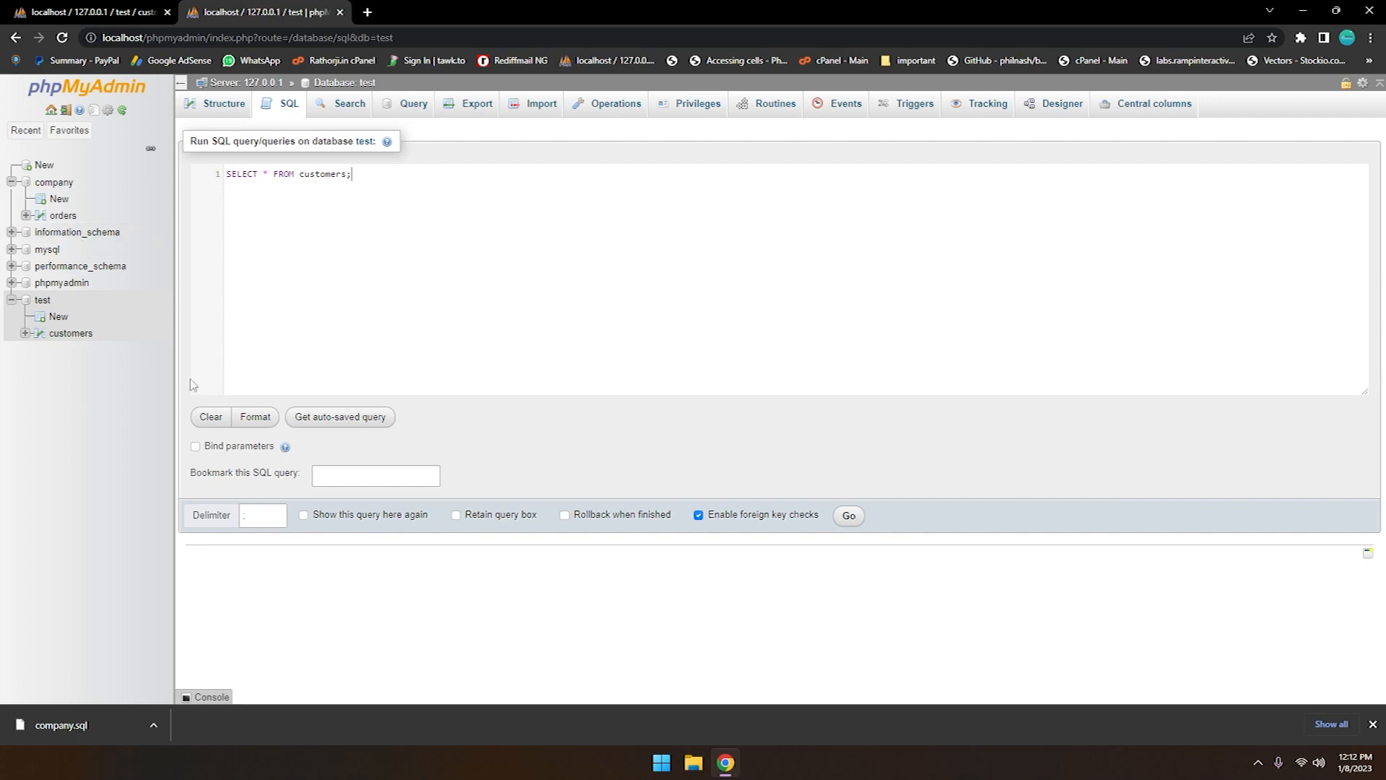
{"action": "left_click", "coordinate": [848, 514]}
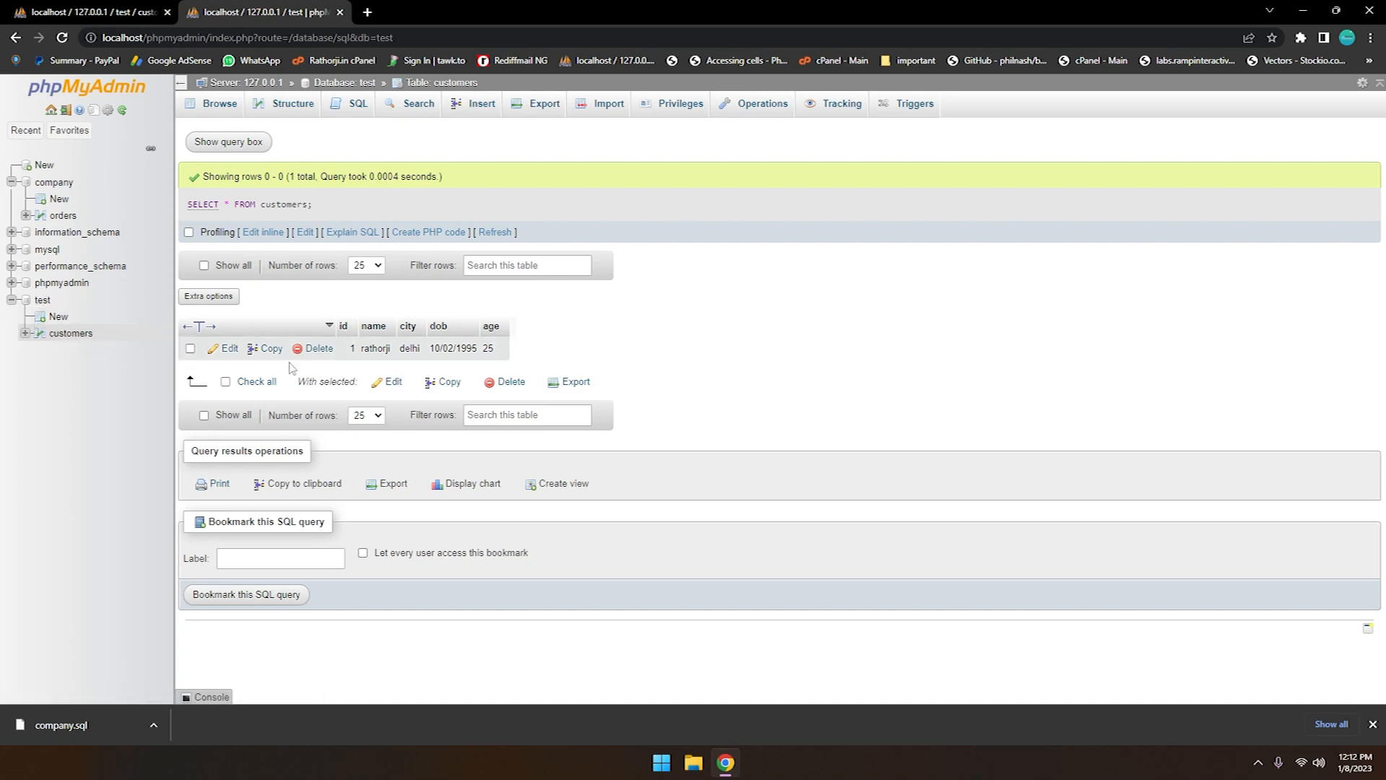
Write DROP TABLE customers; in the test database's SQL editor, run the query and confirm its execution
{"action": "left_click", "coordinate": [44, 299]}
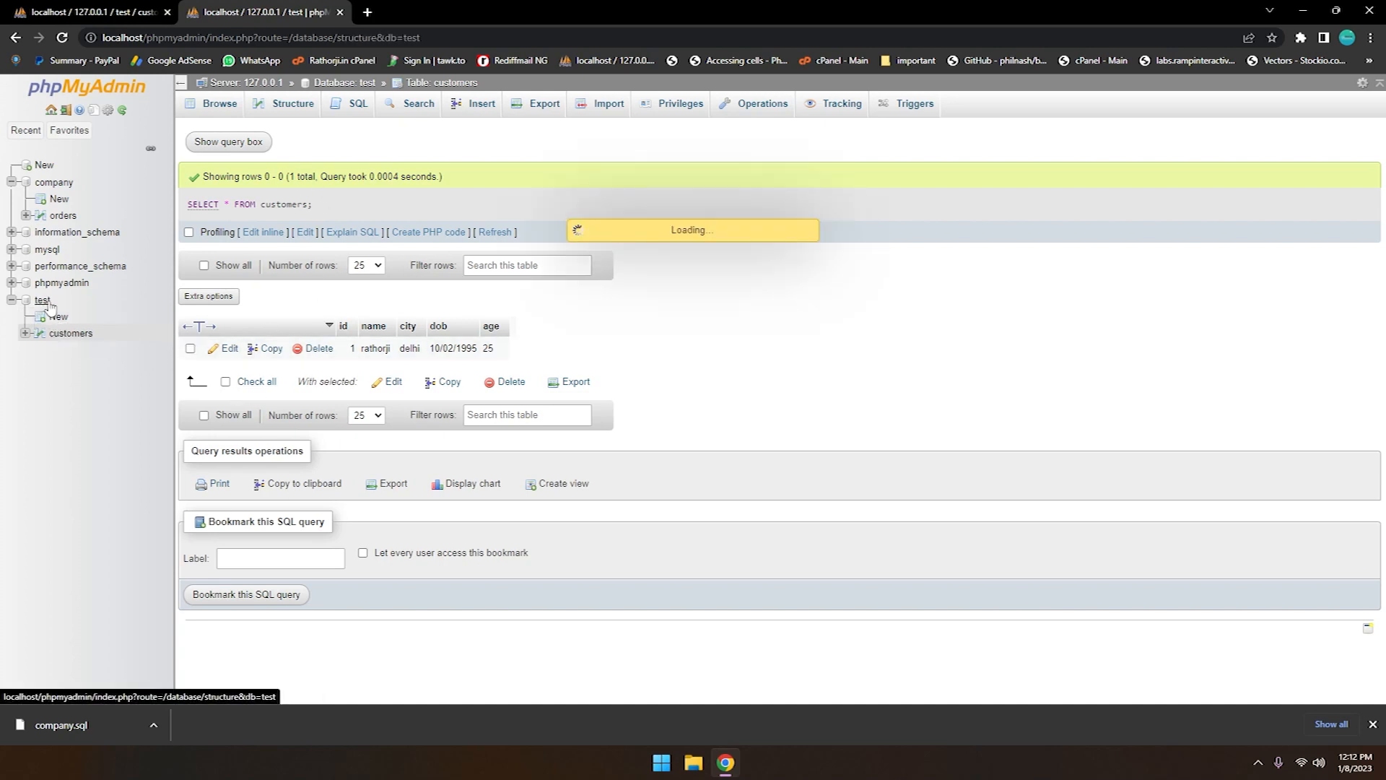
{"action": "left_click", "coordinate": [190, 245]}
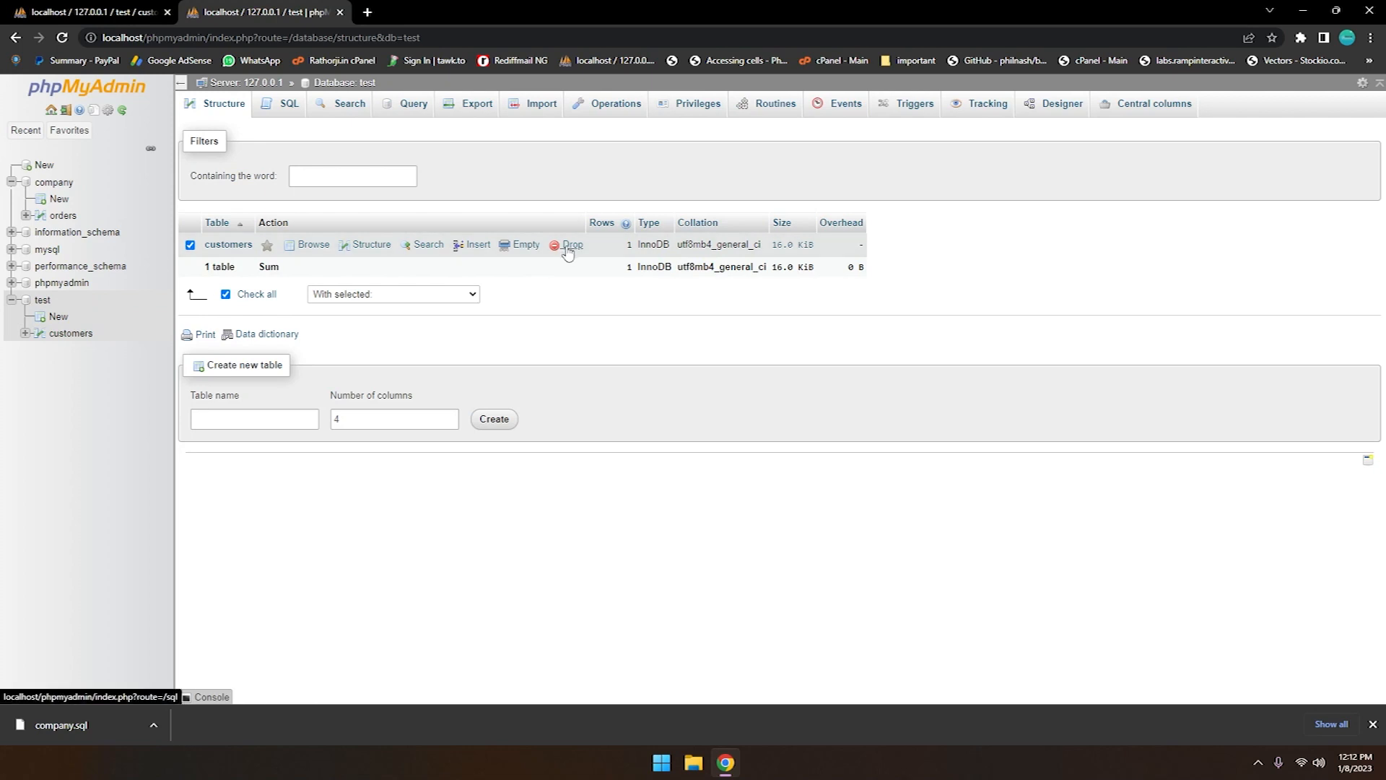
{"action": "left_click", "coordinate": [290, 108]}
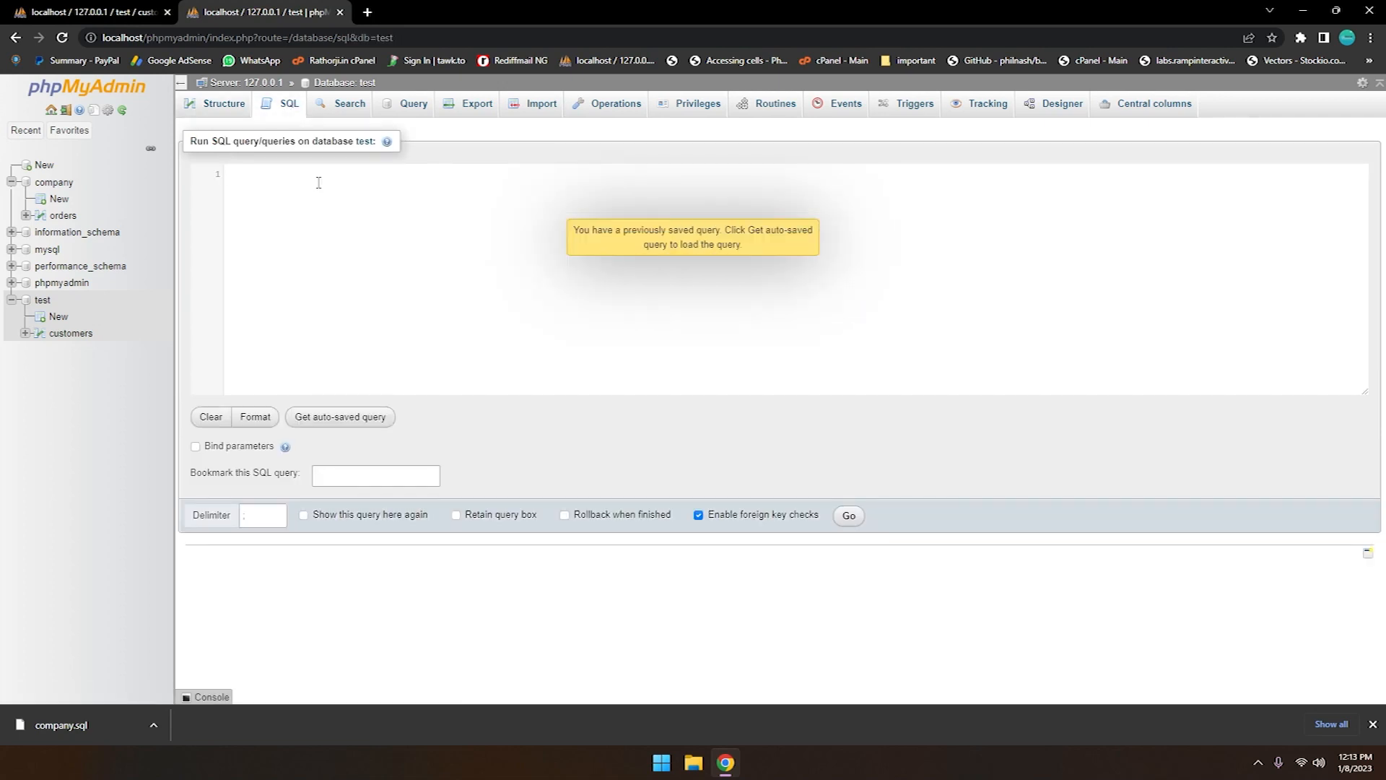
{"action": "type", "text": "DROP TABLE "}
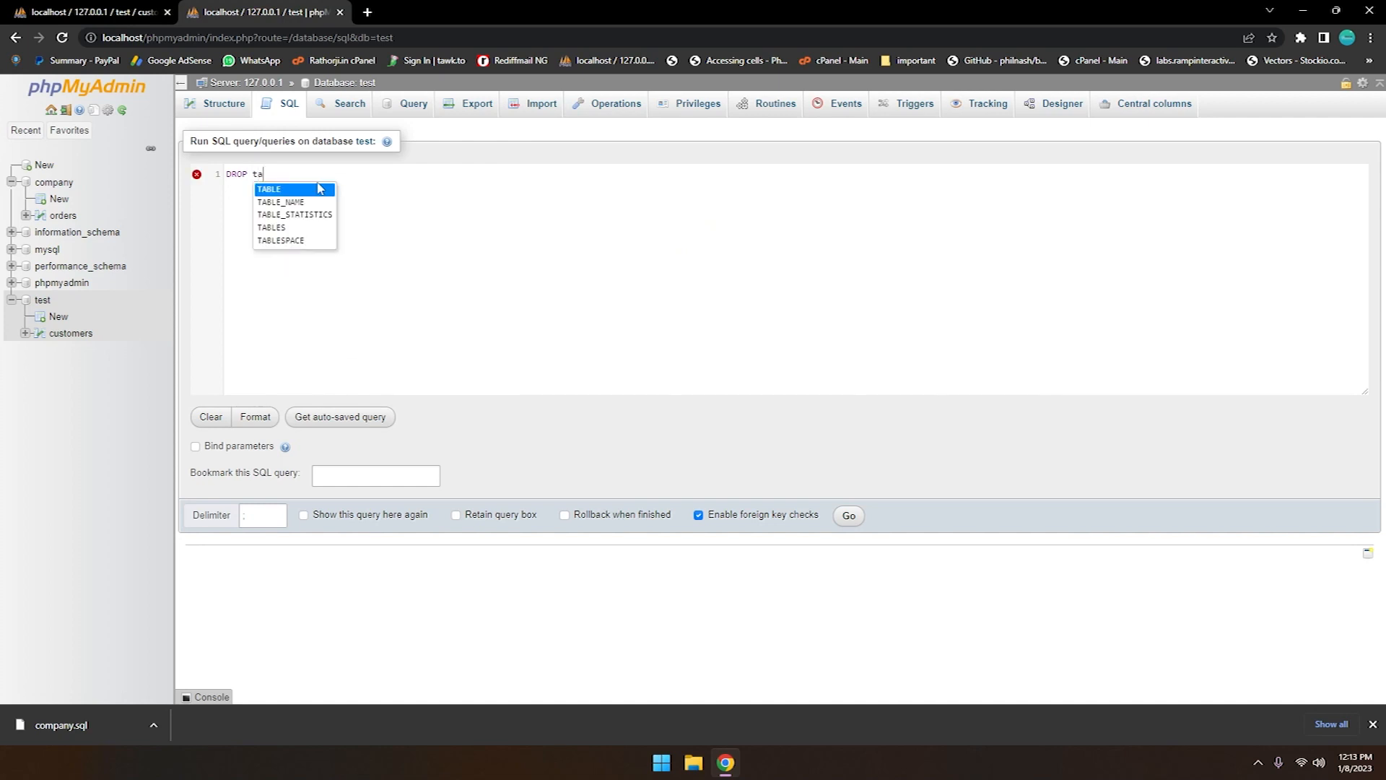
{"action": "type", "text": "customers;"}
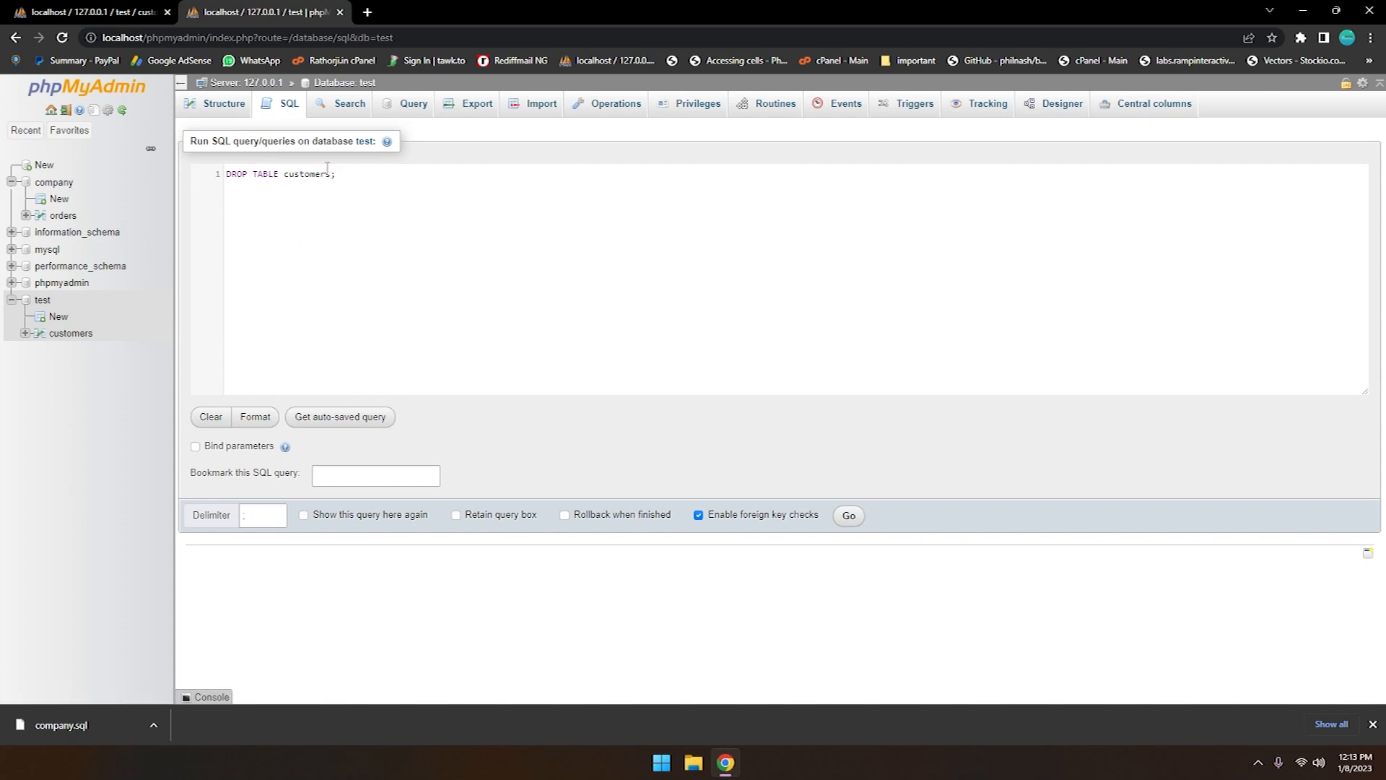
{"action": "left_click_drag", "start_coordinate": [356, 182], "coordinate": [235, 182]}
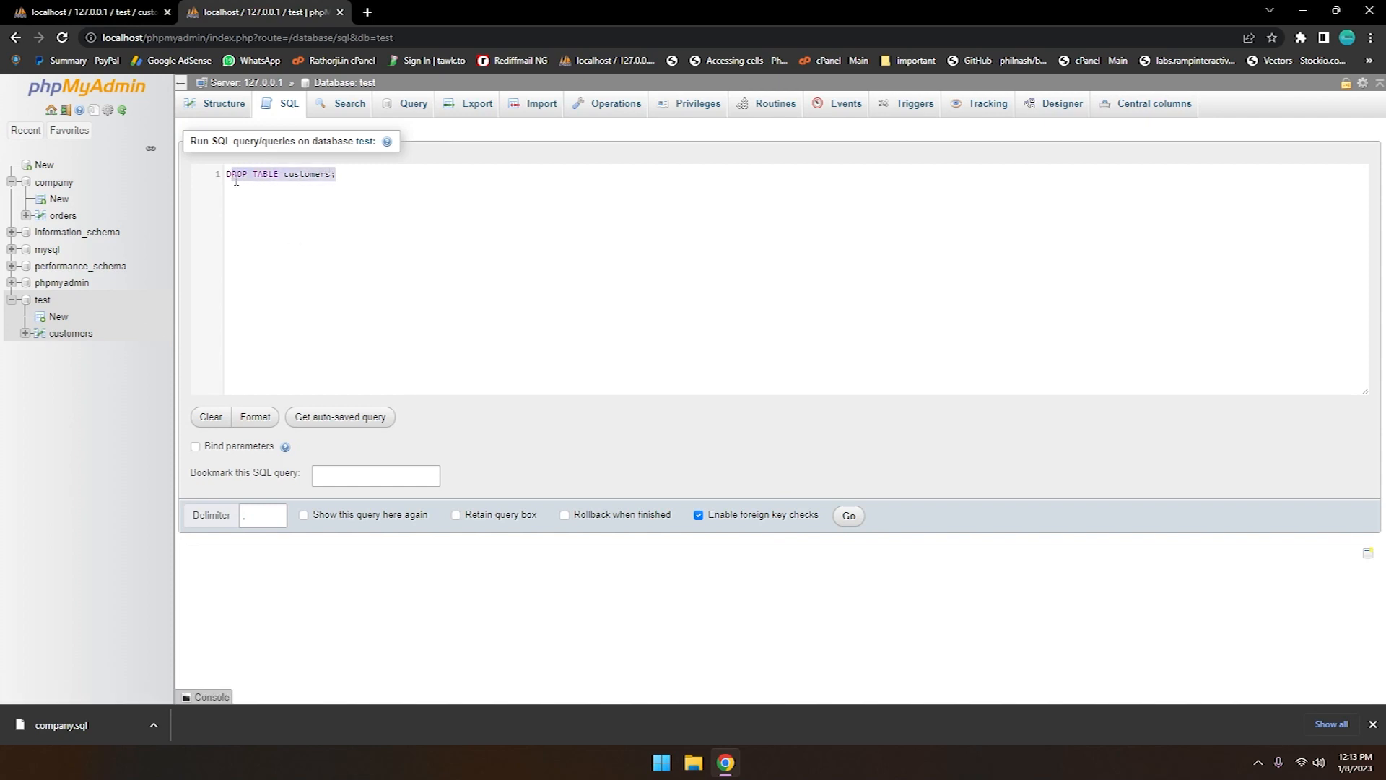
{"action": "double_click", "coordinate": [300, 178]}
{"action": "left_click", "coordinate": [848, 515]}
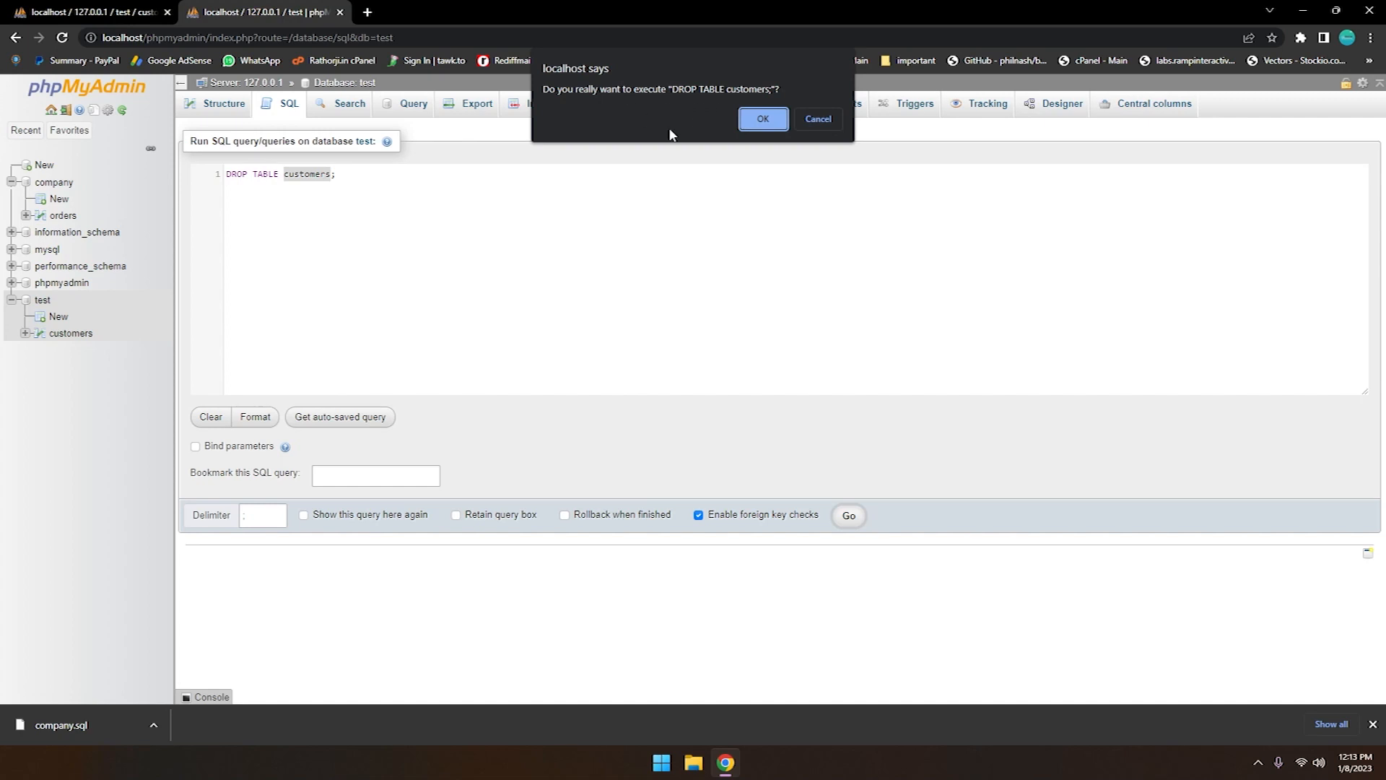
{"action": "left_click", "coordinate": [763, 120]}
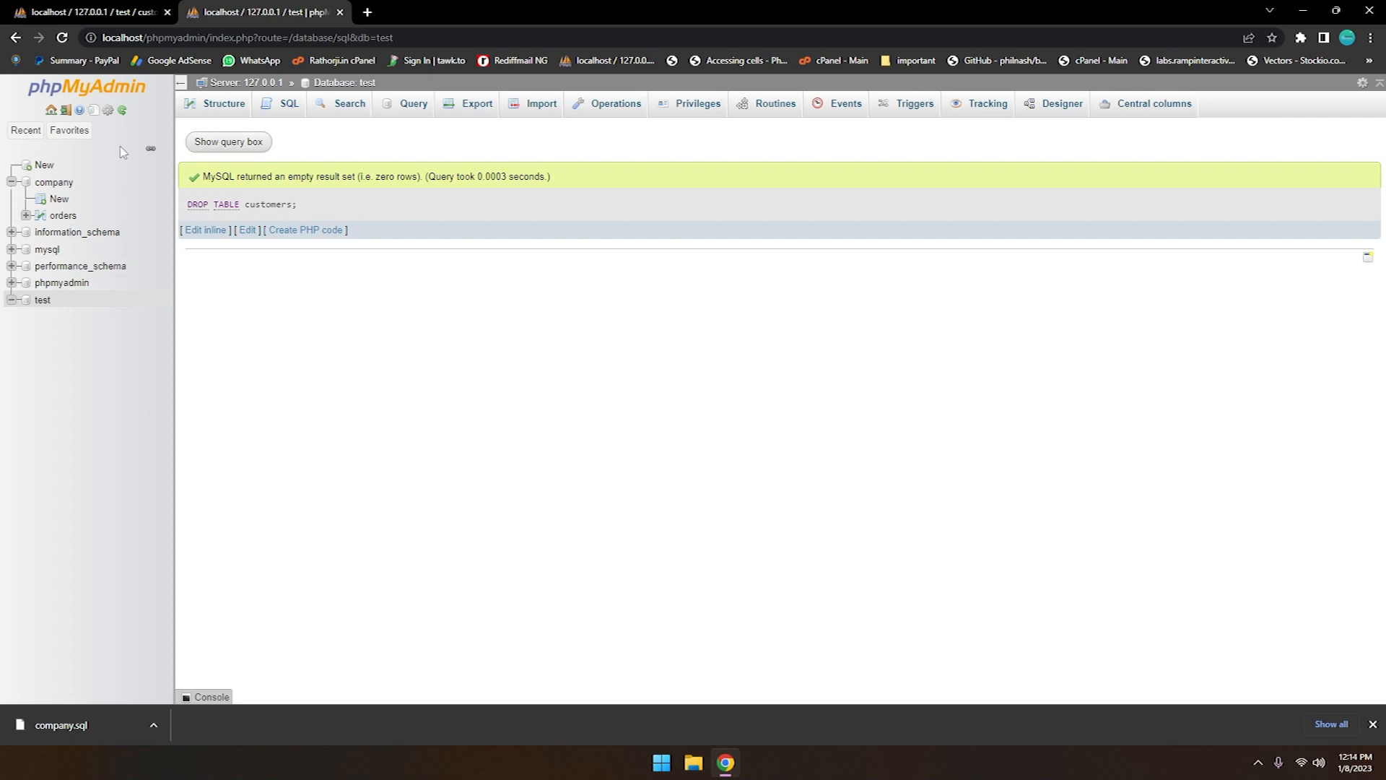
Submit the Rathorji.in cPanel login with the prefilled credentials in a new browser tab and return to the phpMyAdmin test database page
{"action": "left_click", "coordinate": [367, 12]}
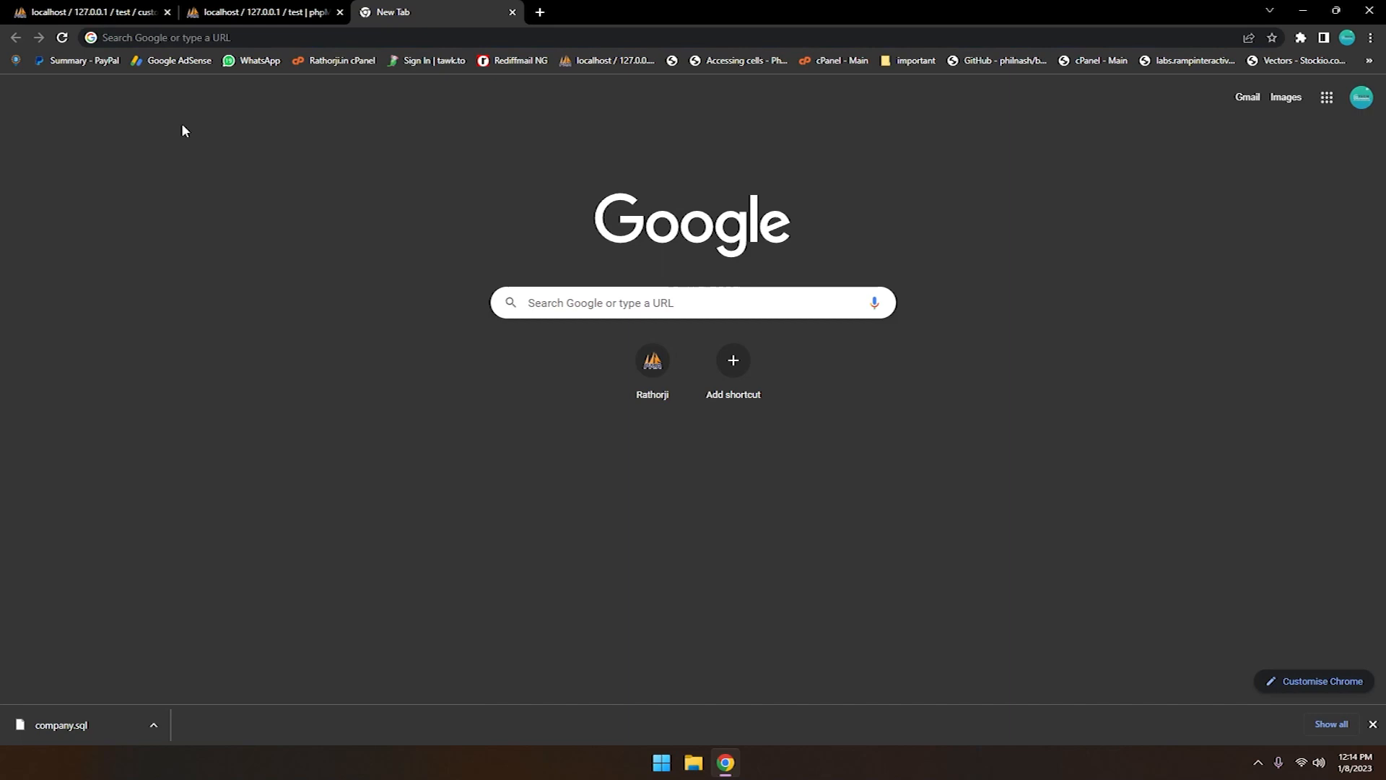
{"action": "left_click", "coordinate": [335, 60]}
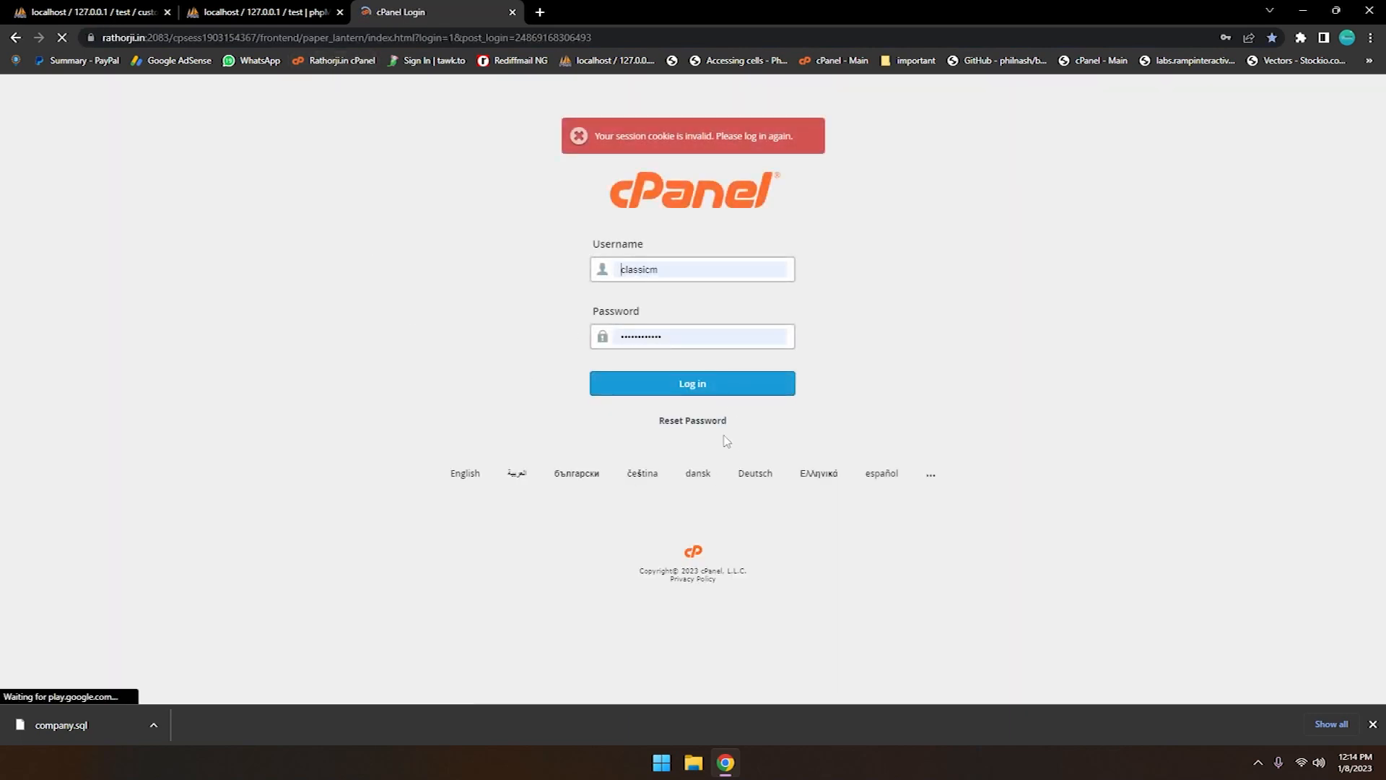
{"action": "left_click", "coordinate": [704, 390]}
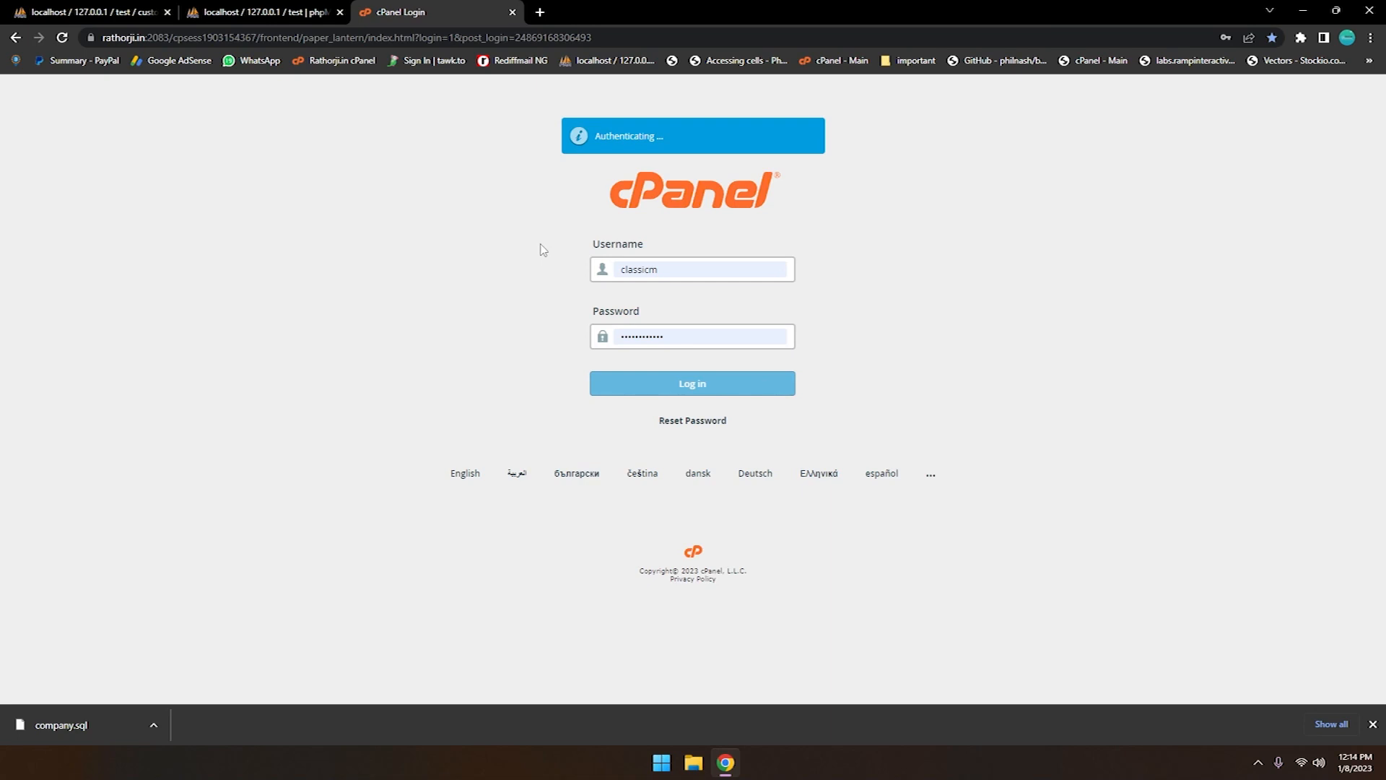
{"action": "left_click", "coordinate": [244, 10]}
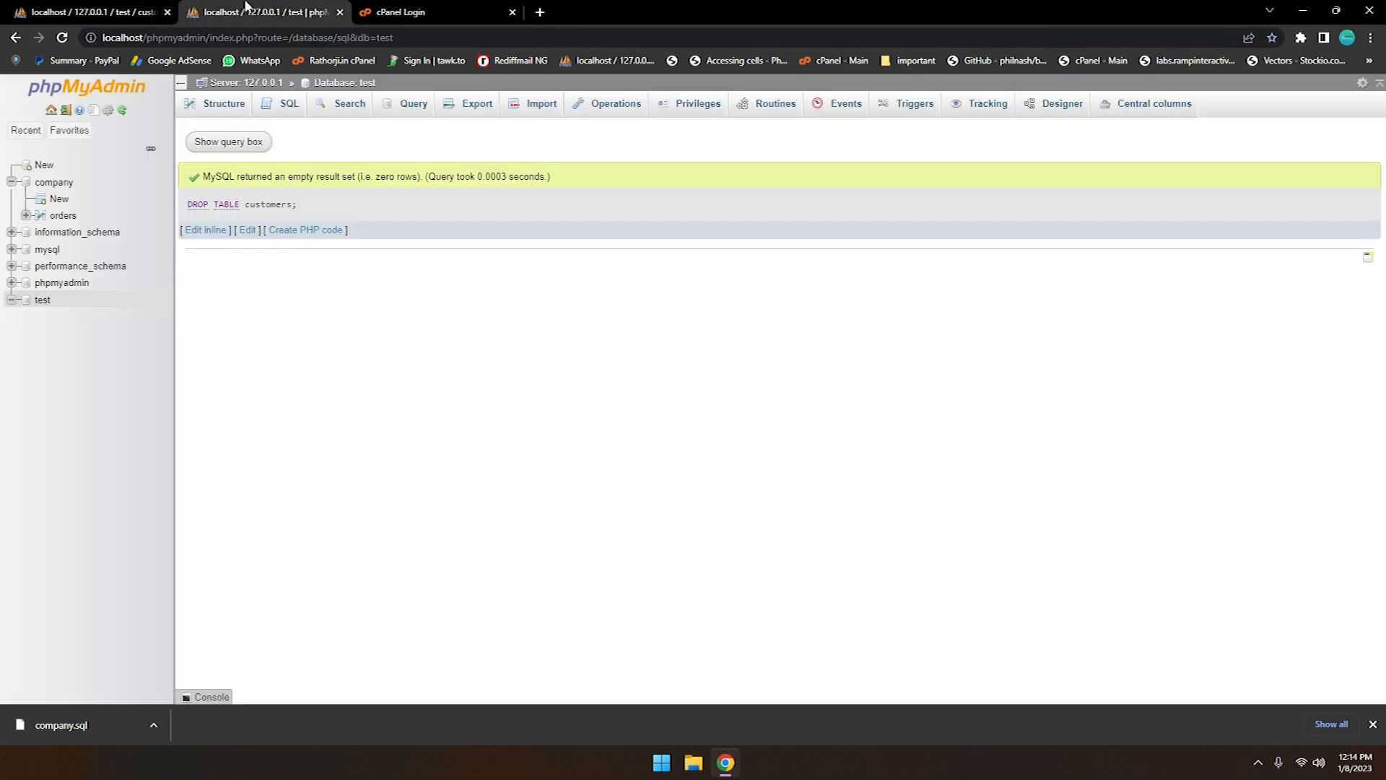